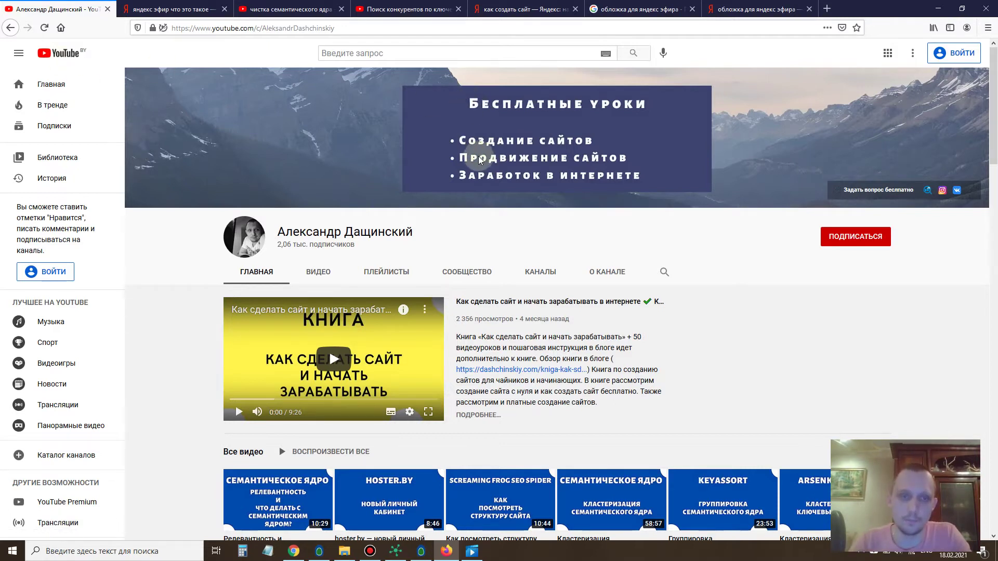
- Look through the YouTube channel's home page and playlists, and pause the featured video
{"action": "scroll", "coordinate": [479, 160], "scroll_direction": "down", "scroll_amount": 1}
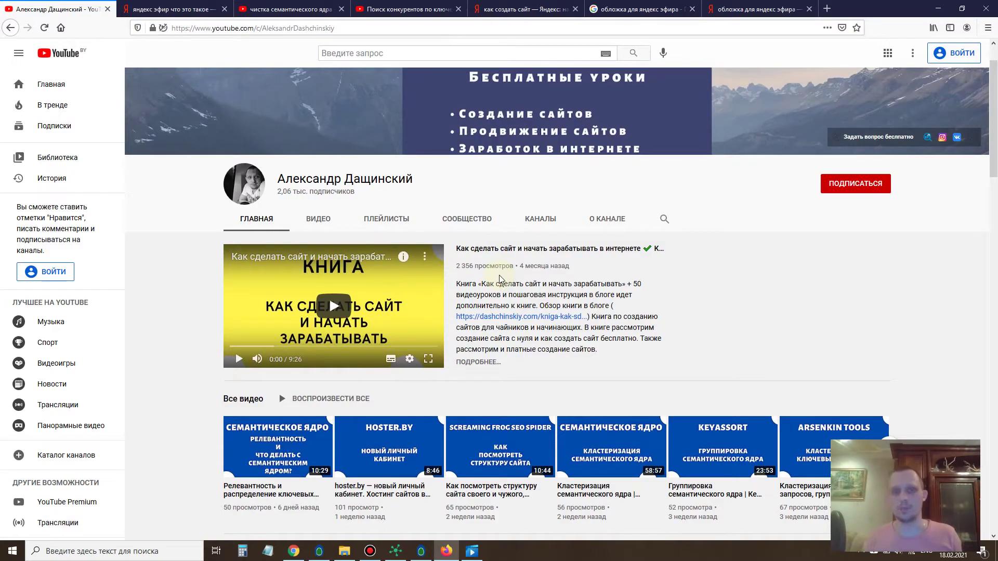
{"action": "left_click", "coordinate": [387, 219]}
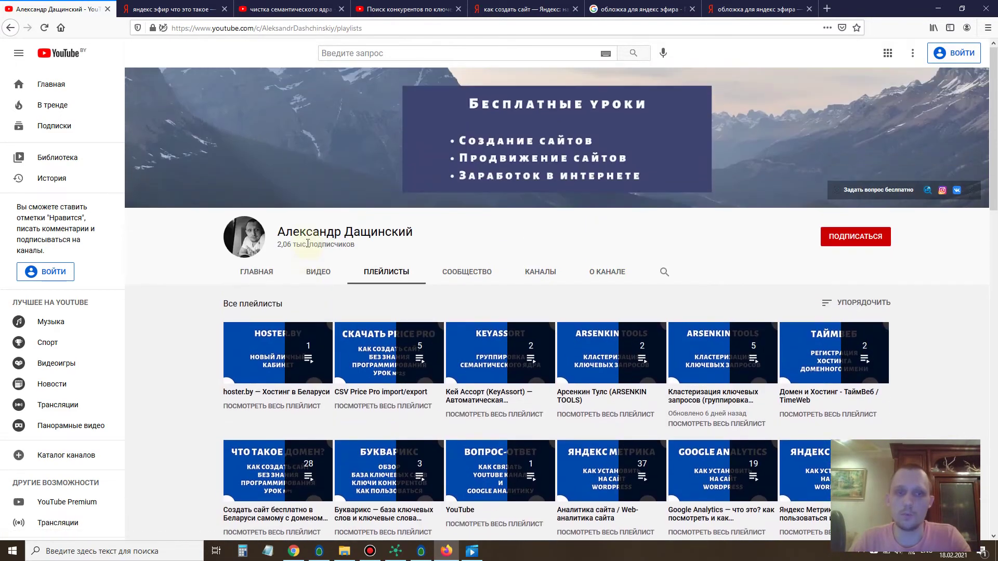
{"action": "left_click", "coordinate": [267, 271]}
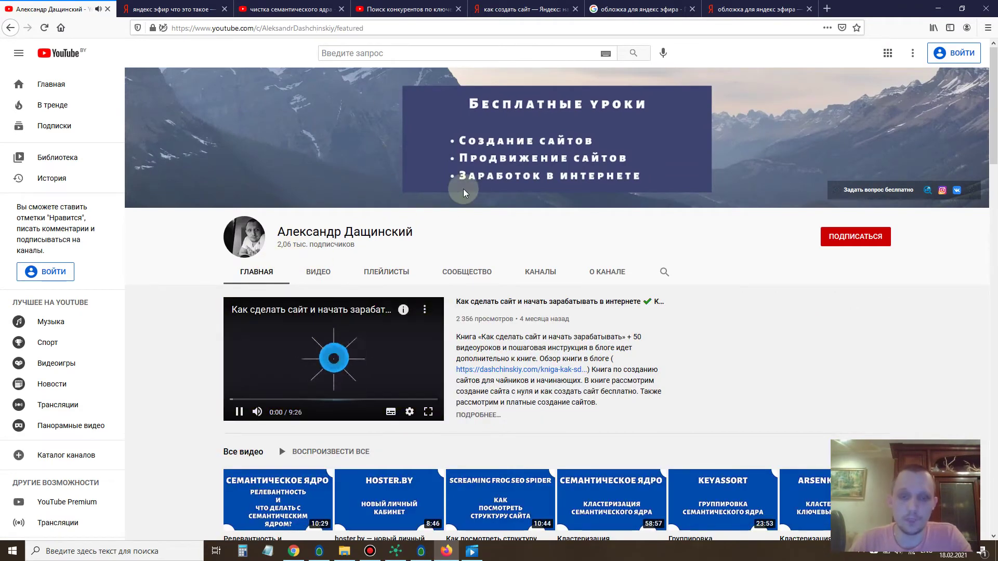
{"action": "left_click", "coordinate": [286, 312]}
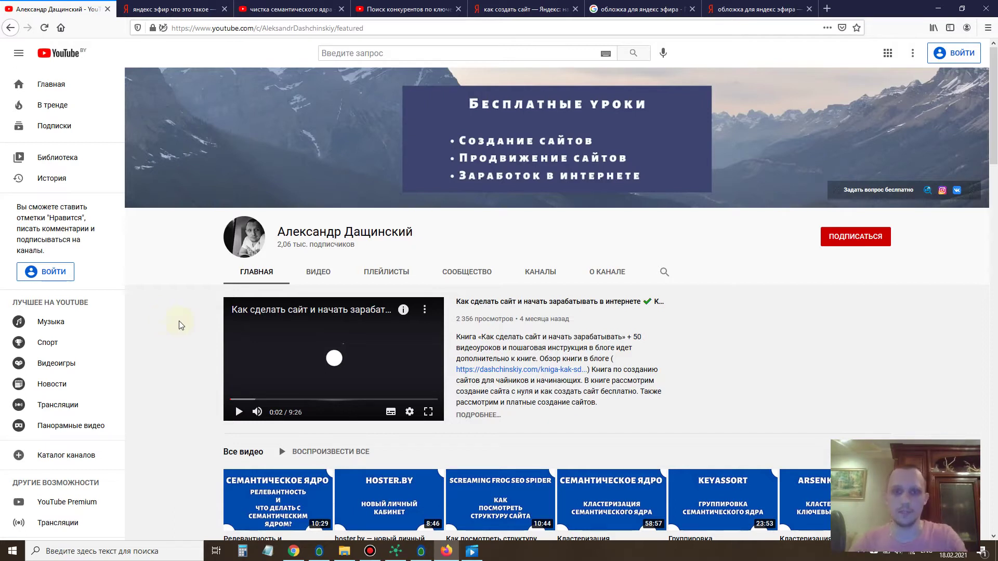
- Switch to Key Collector and examine the collected "яндекс эфир" keyword list from its lowest-frequency to its highest-frequency phrases
{"action": "left_click", "coordinate": [420, 559]}
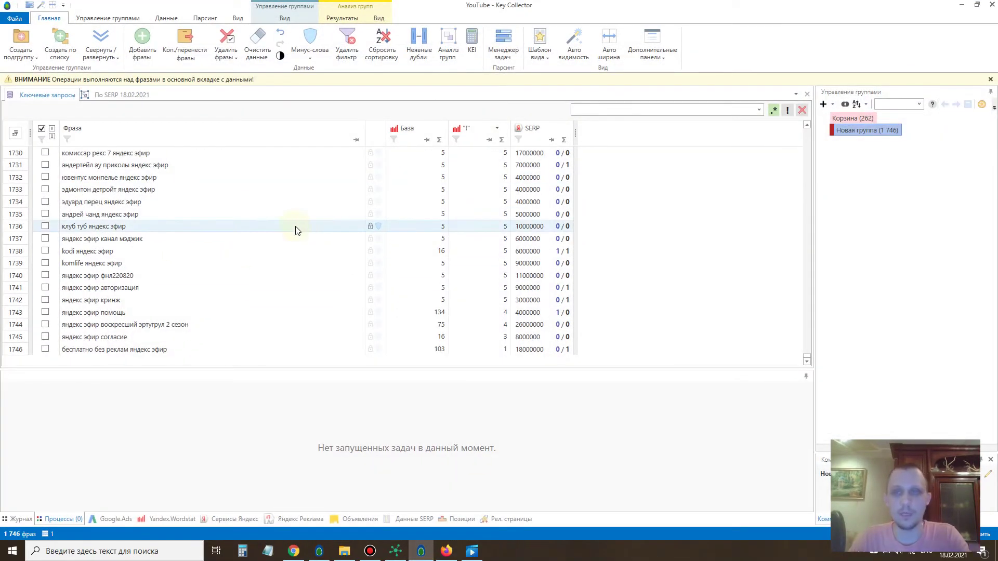
{"action": "scroll", "coordinate": [294, 230], "scroll_direction": "up", "scroll_amount": 20}
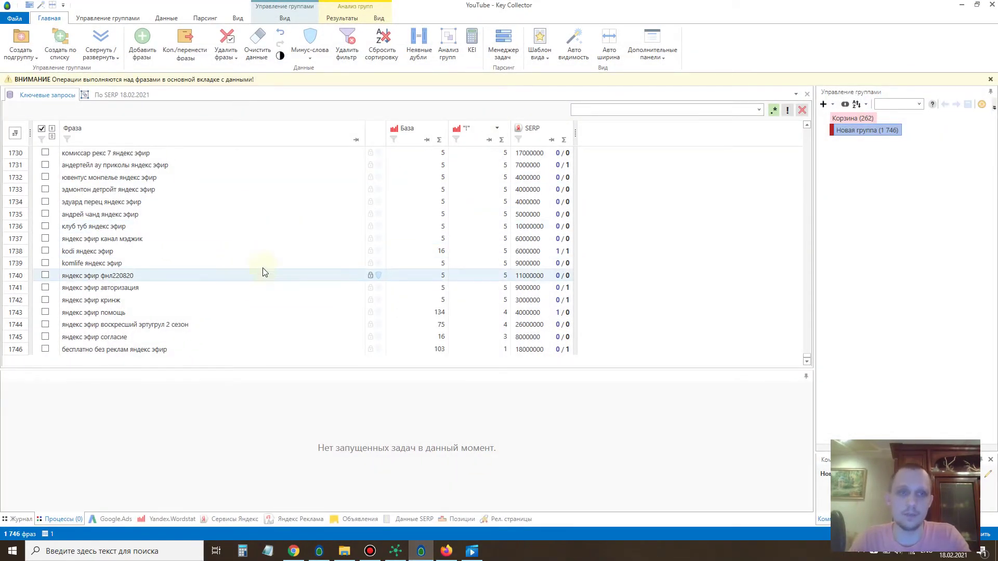
{"action": "scroll", "coordinate": [274, 232], "scroll_direction": "up", "scroll_amount": 20}
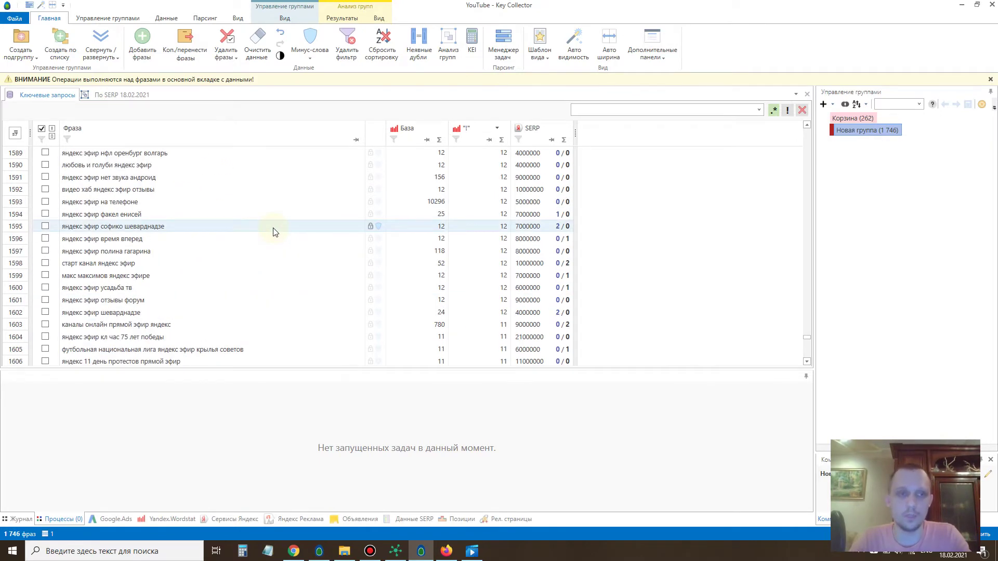
{"action": "scroll", "coordinate": [274, 232], "scroll_direction": "up", "scroll_amount": 20}
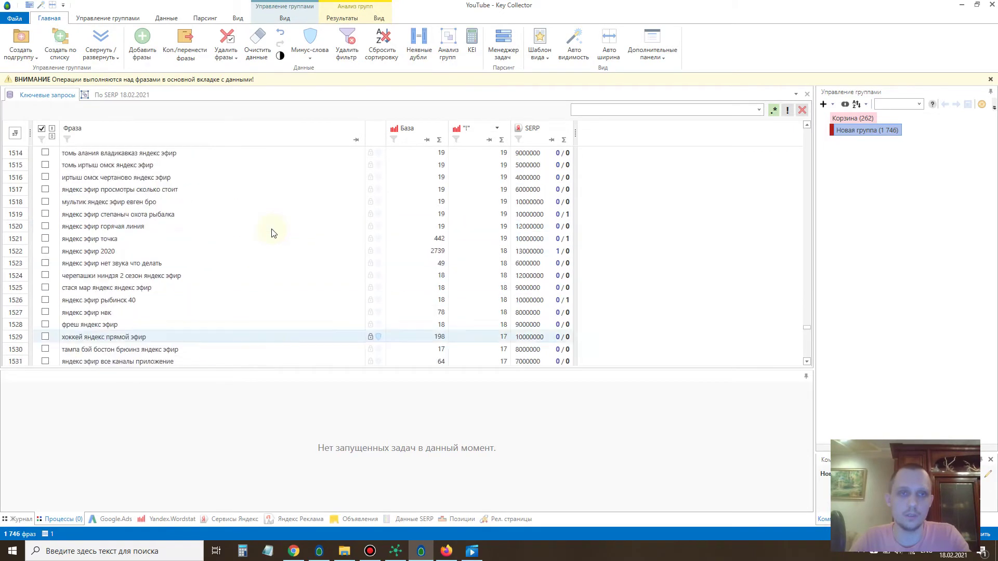
{"action": "scroll", "coordinate": [271, 234], "scroll_direction": "up", "scroll_amount": 19}
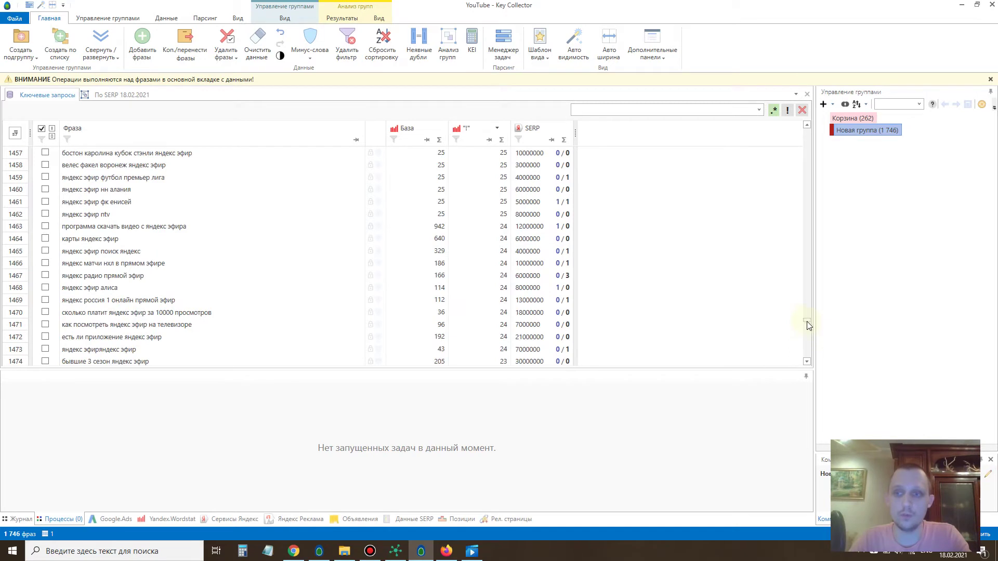
{"action": "left_click_drag", "start_coordinate": [807, 321], "coordinate": [807, 130]}
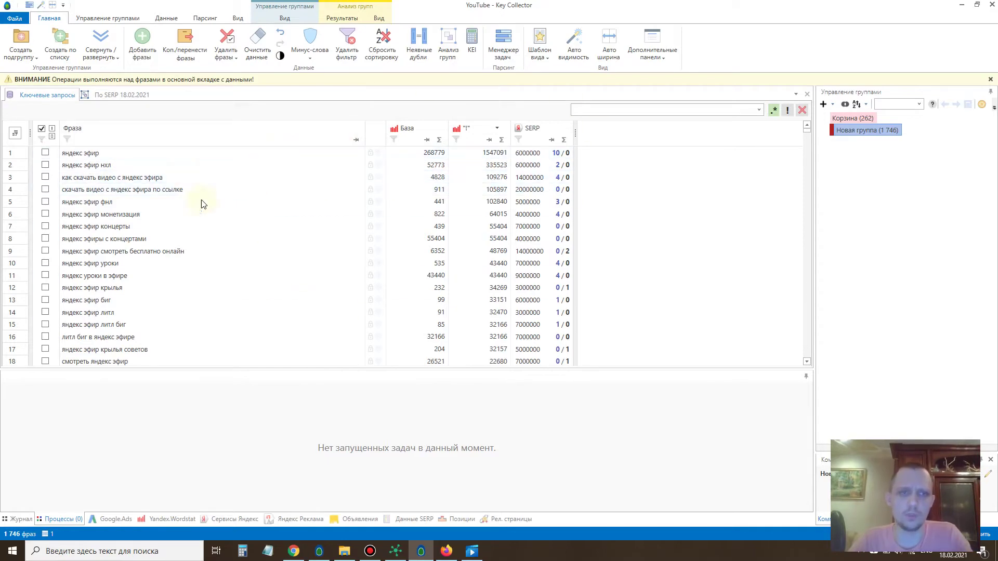
{"action": "scroll", "coordinate": [193, 215], "scroll_direction": "down", "scroll_amount": 5}
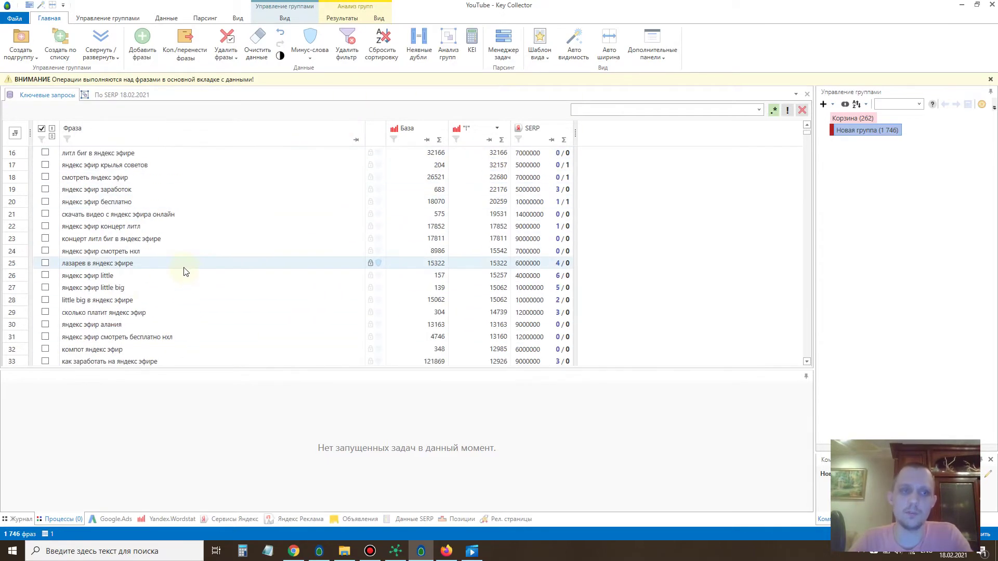
{"action": "scroll", "coordinate": [177, 264], "scroll_direction": "up", "scroll_amount": 5}
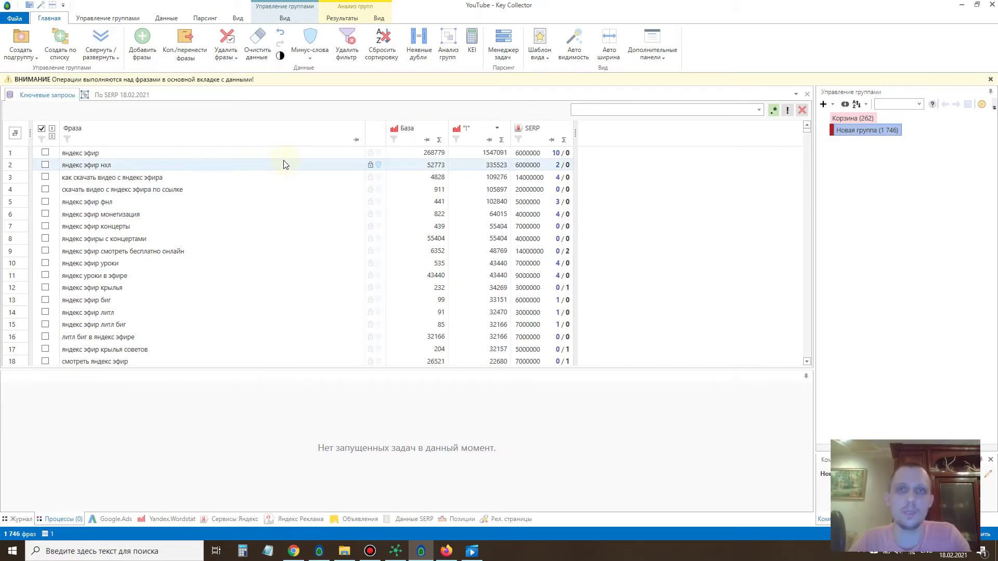
- Export the project's phrases and statistics as the CSV file YouTube in the Курс folder, overwriting the existing file
{"action": "left_click", "coordinate": [20, 22]}
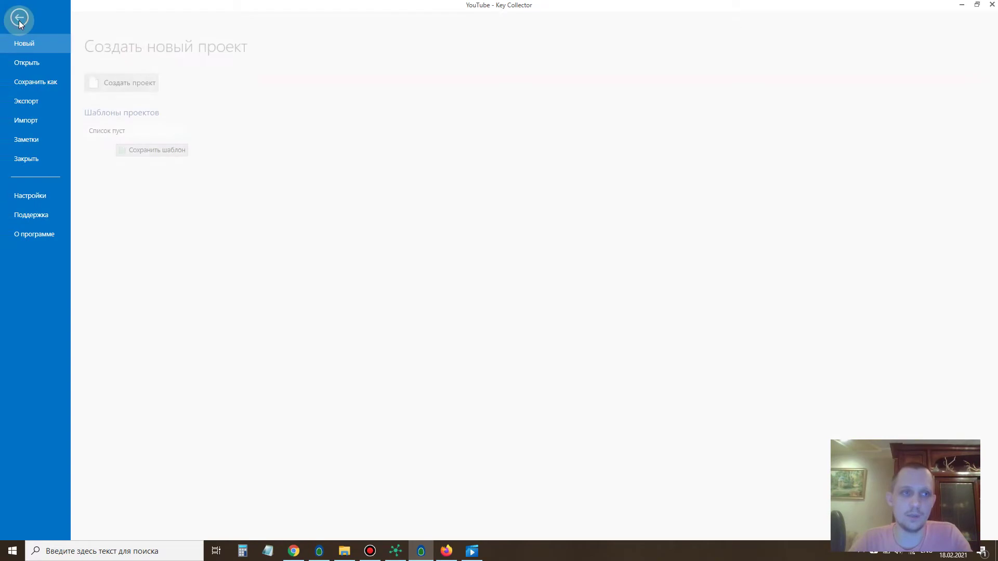
{"action": "left_click", "coordinate": [55, 104]}
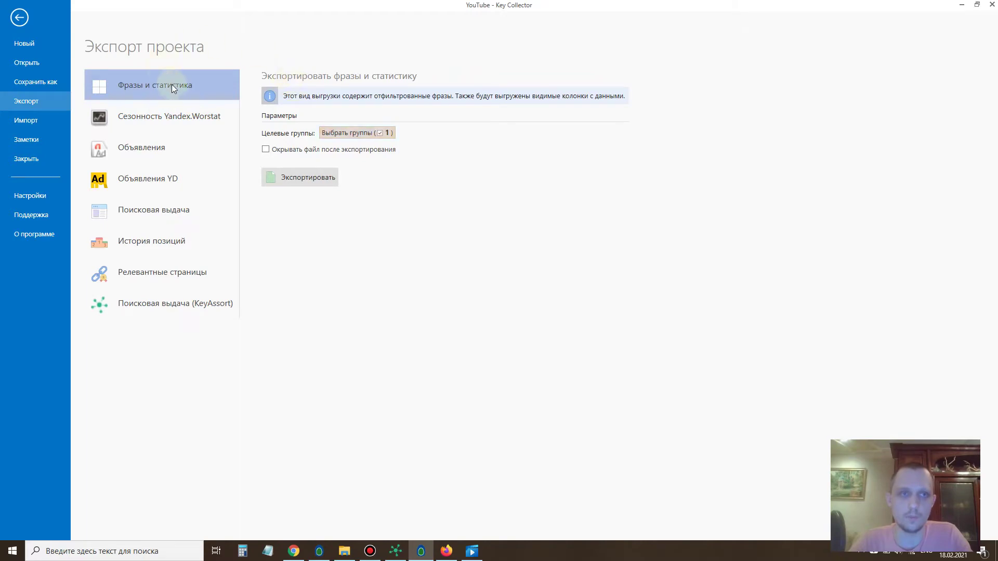
{"action": "left_click", "coordinate": [310, 182]}
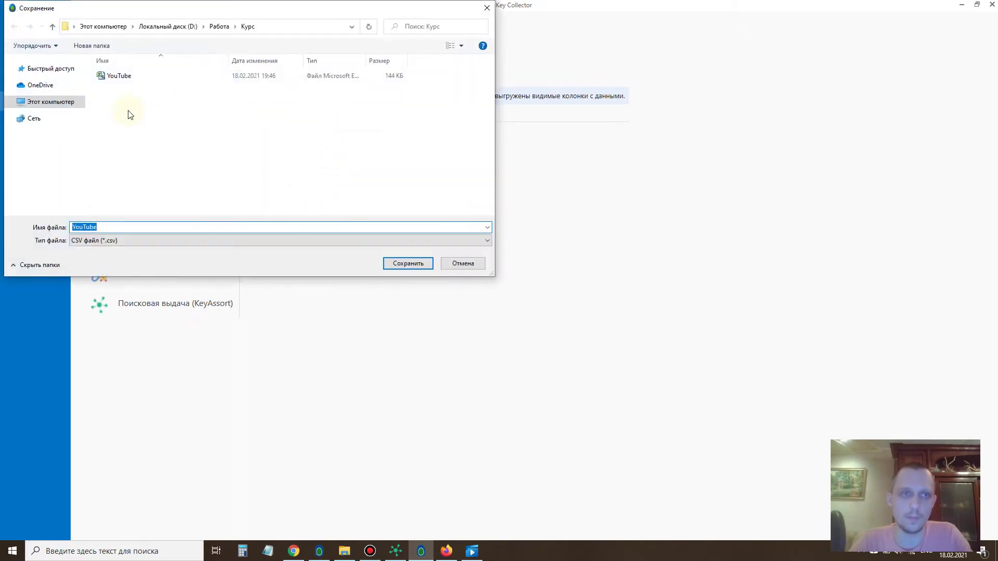
{"action": "left_click", "coordinate": [121, 76]}
{"action": "left_click", "coordinate": [403, 263]}
{"action": "left_click", "coordinate": [517, 311]}
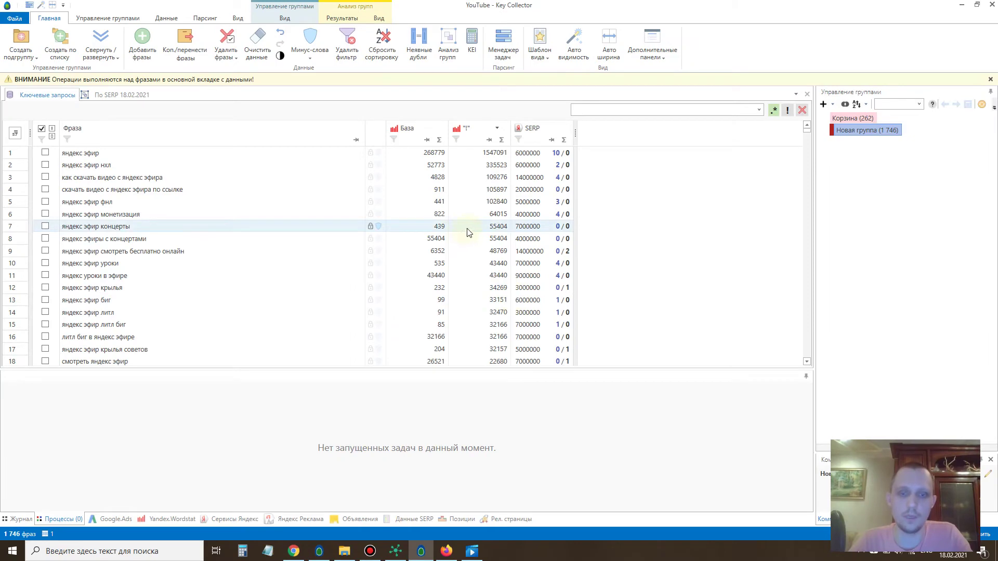
{"action": "left_click", "coordinate": [398, 553]}
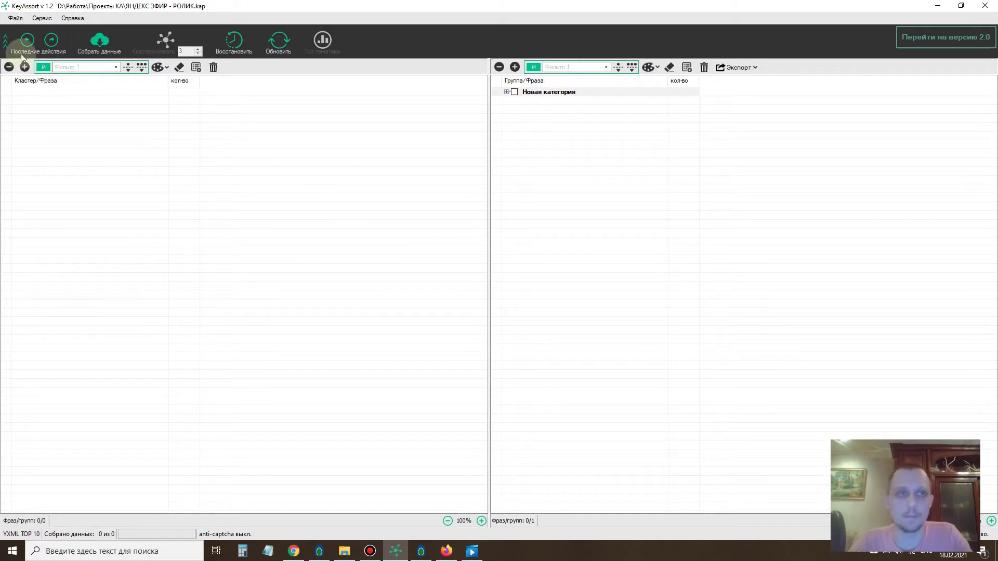
{"action": "left_click", "coordinate": [17, 19]}
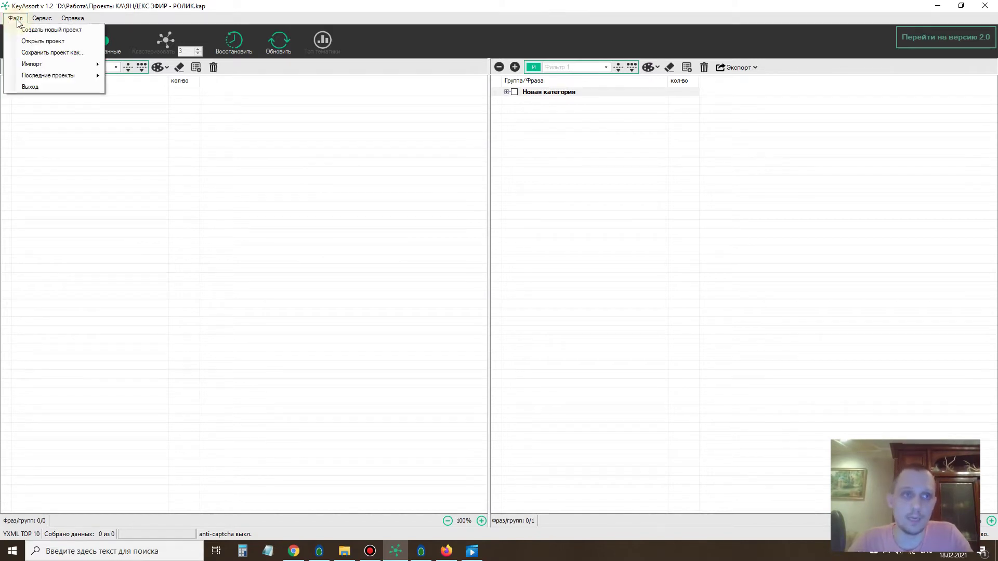
{"action": "mouse_move", "coordinate": [62, 65]}
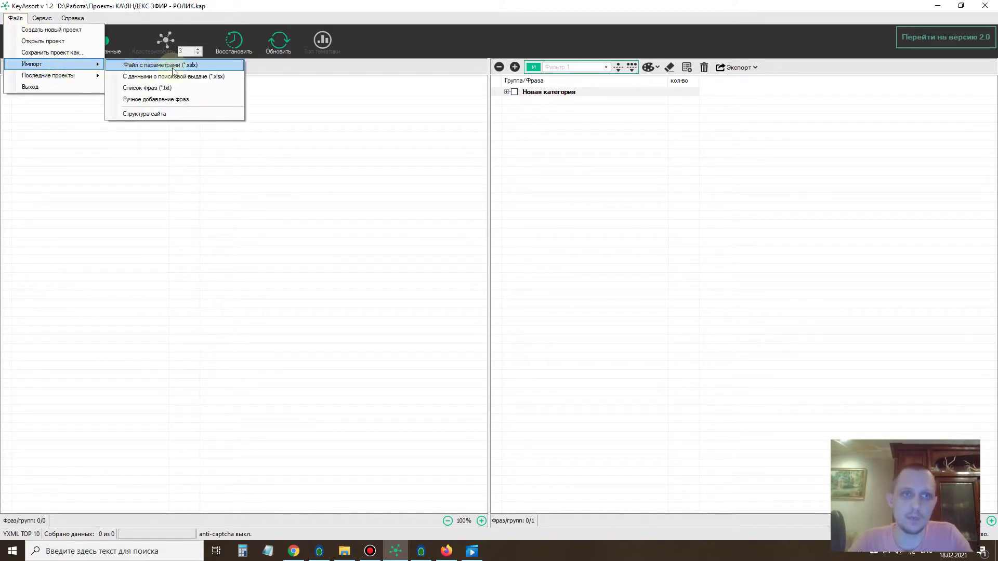
{"action": "left_click", "coordinate": [156, 65]}
{"action": "left_click", "coordinate": [457, 276]}
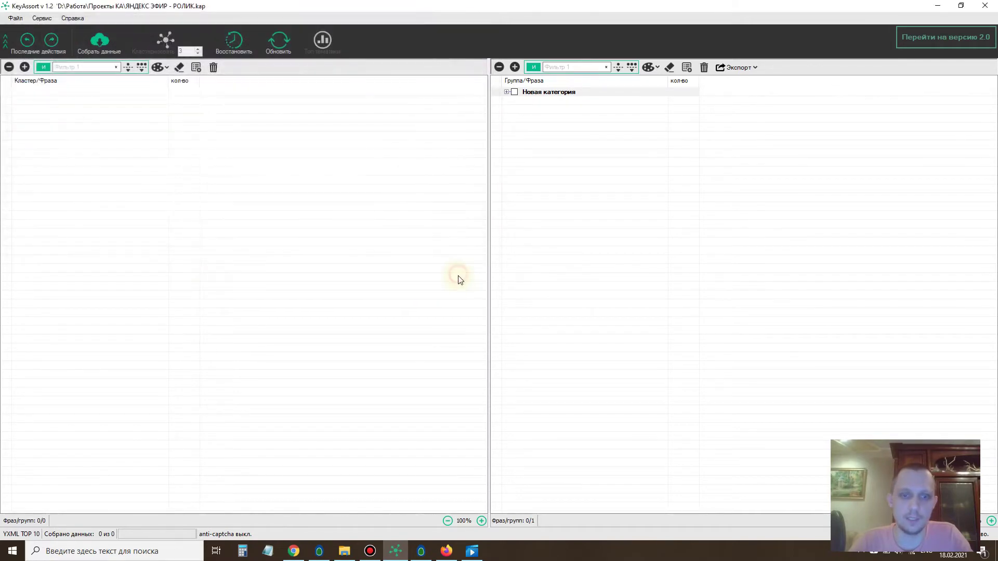
- Open the exported YouTube file from the Курс folder in Excel and delete the "База [YW]" column and all SERP columns
{"action": "left_click", "coordinate": [344, 551]}
{"action": "double_click", "coordinate": [163, 80]}
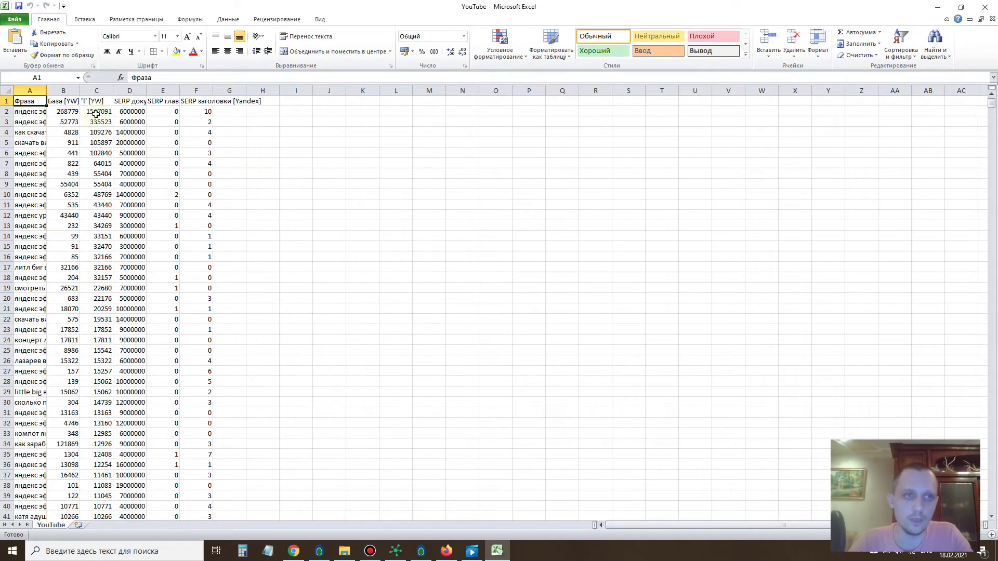
{"action": "right_click", "coordinate": [66, 91]}
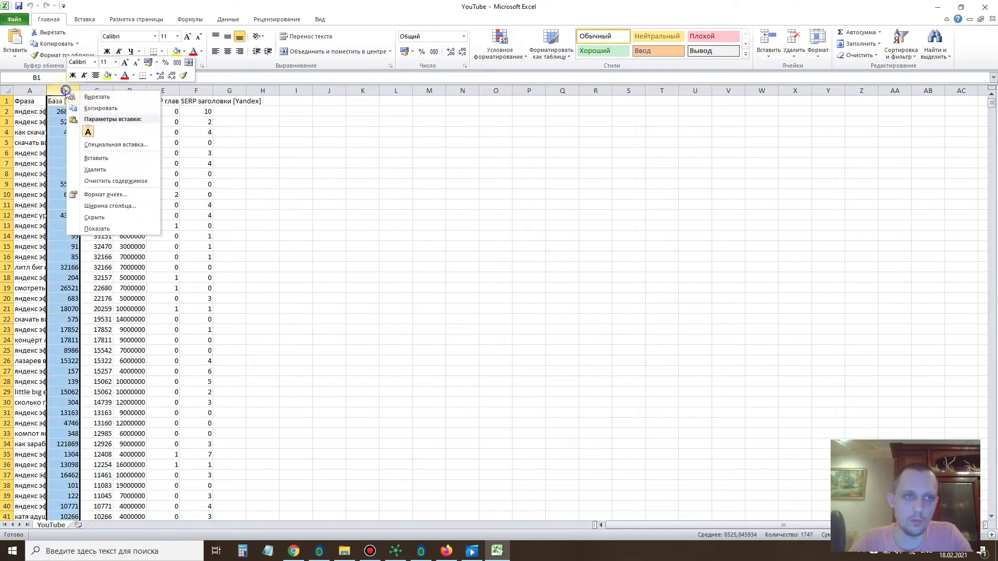
{"action": "left_click", "coordinate": [112, 169]}
{"action": "left_click_drag", "start_coordinate": [96, 90], "coordinate": [196, 89]}
{"action": "right_click", "coordinate": [196, 89]}
{"action": "left_click", "coordinate": [227, 168]}
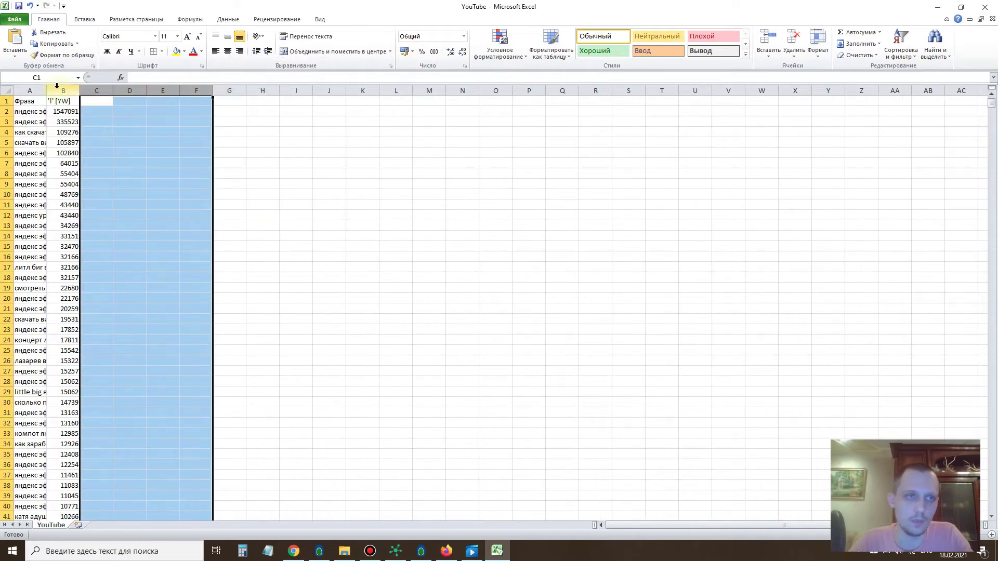
- Autofit the widths of the phrase and frequency columns to their contents
{"action": "double_click", "coordinate": [46, 90]}
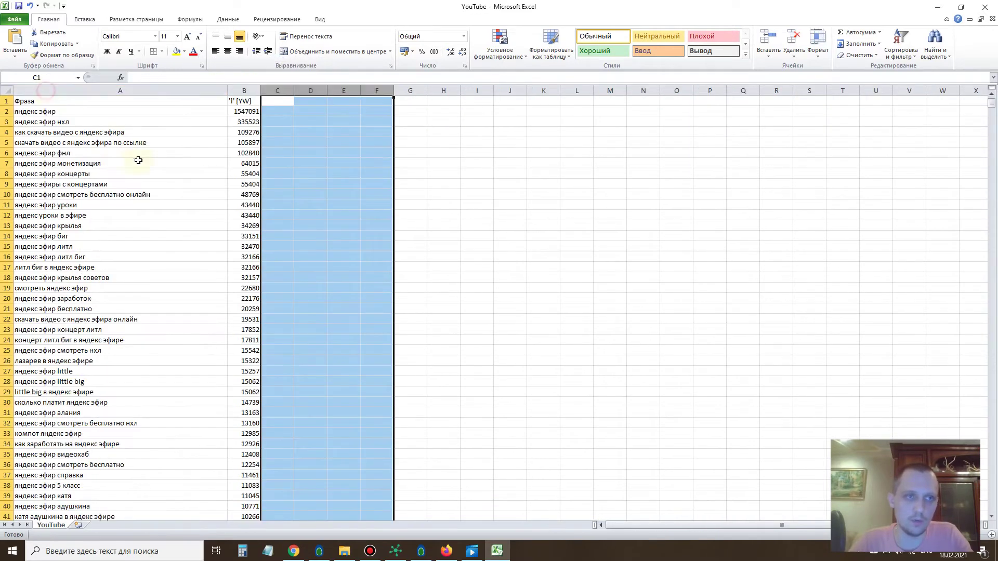
{"action": "double_click", "coordinate": [261, 90]}
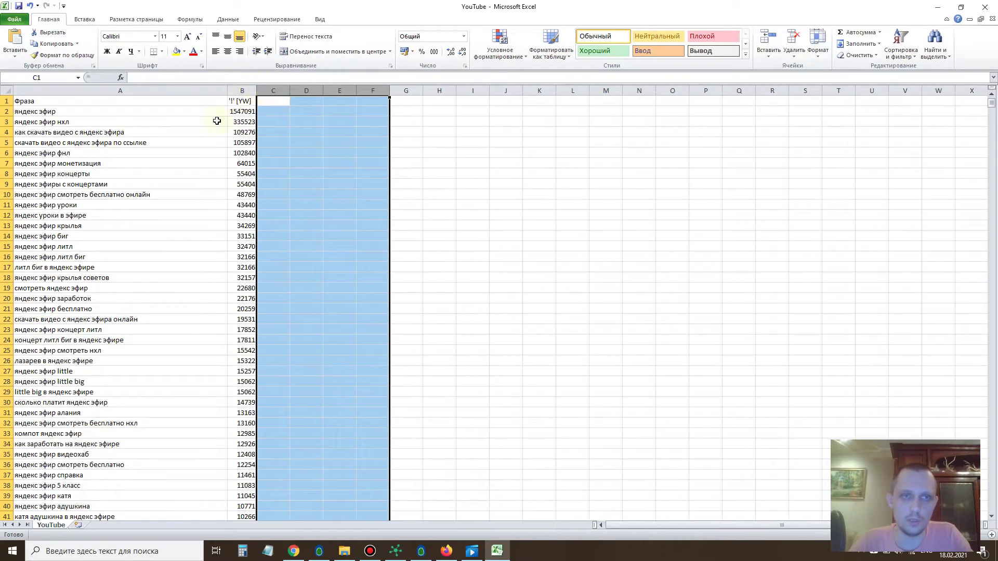
{"action": "left_click", "coordinate": [539, 225]}
- Save the table as an Excel workbook (Книга Excel) named 1 in the Курс folder and close Excel
{"action": "left_click", "coordinate": [985, 7]}
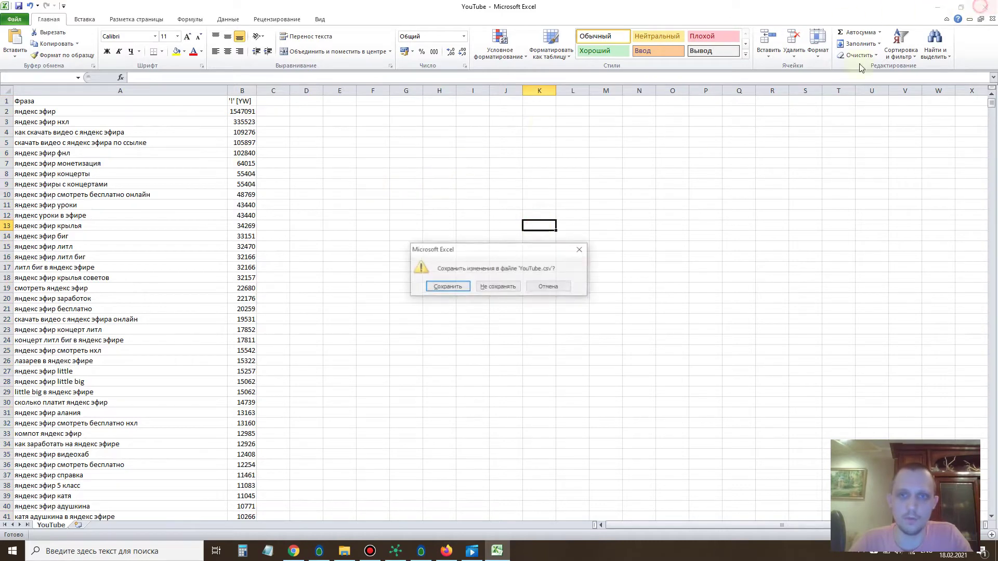
{"action": "left_click", "coordinate": [446, 287]}
{"action": "left_click", "coordinate": [172, 223]}
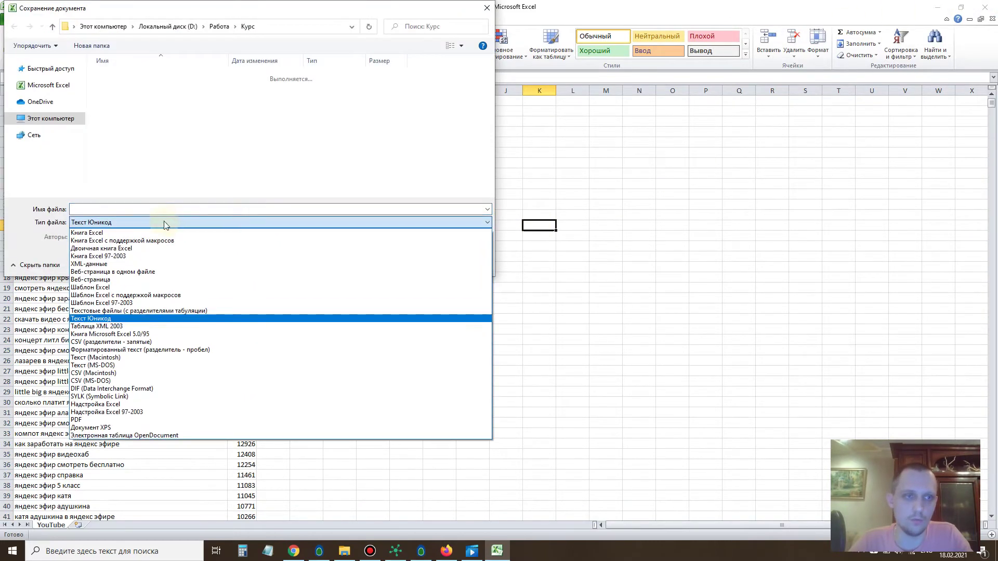
{"action": "left_click", "coordinate": [102, 230]}
{"action": "left_click", "coordinate": [124, 208]}
{"action": "type", "text": "1"}
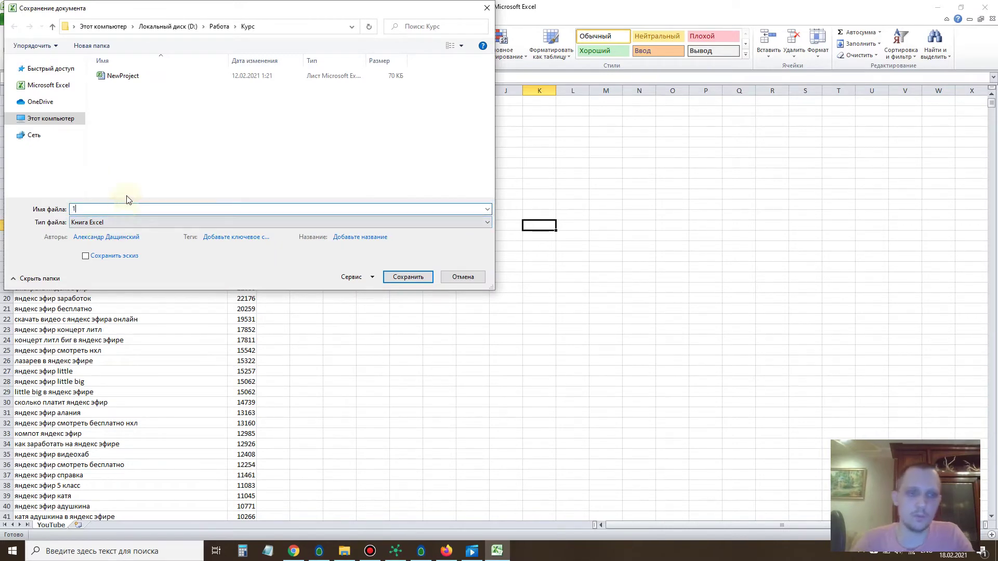
{"action": "left_click", "coordinate": [392, 276]}
{"action": "left_click", "coordinate": [985, 6]}
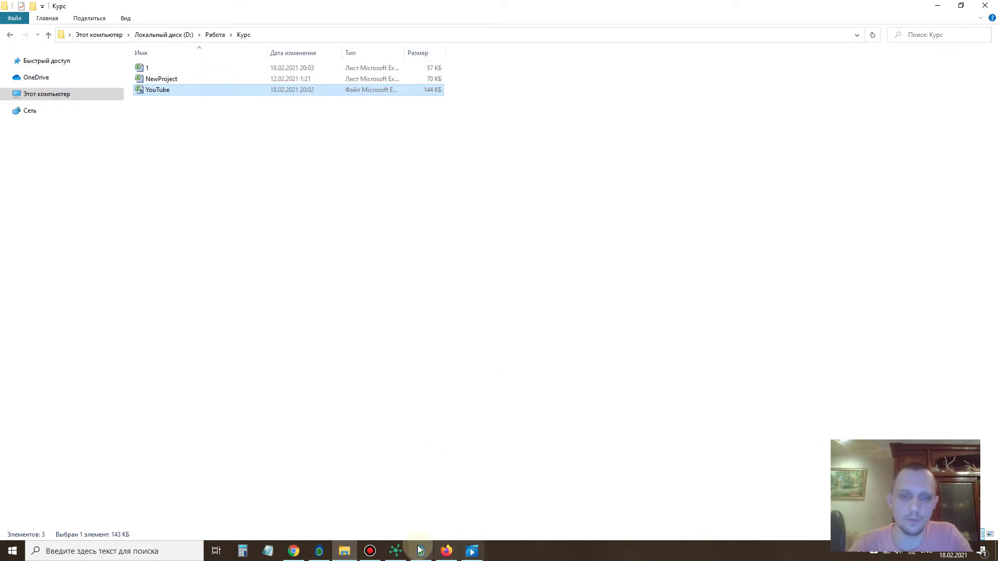
- Switch to KeyAssort and import workbook 1 from the Курс folder as a file with parameters (*.xlsx)
{"action": "left_click", "coordinate": [395, 551]}
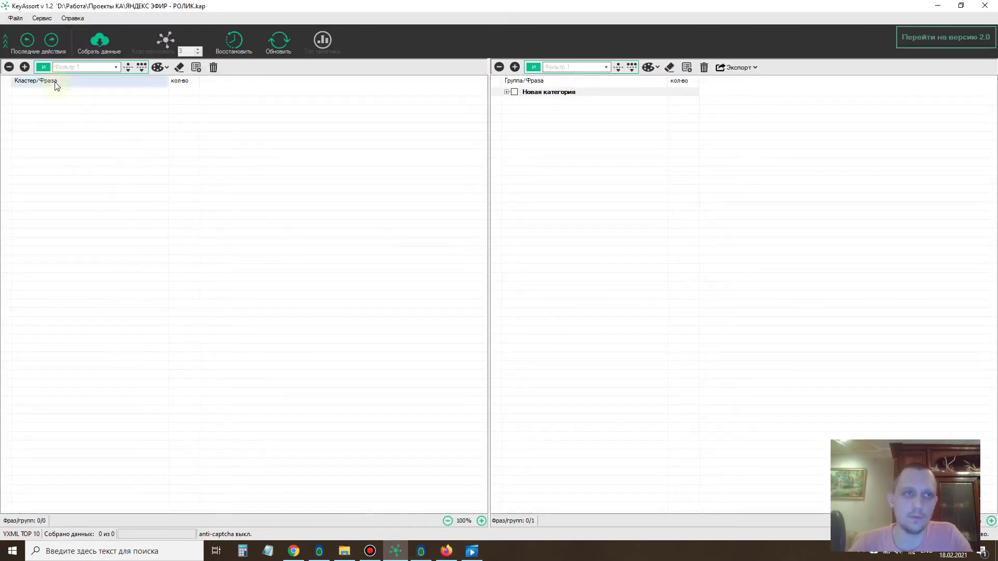
{"action": "left_click", "coordinate": [16, 19]}
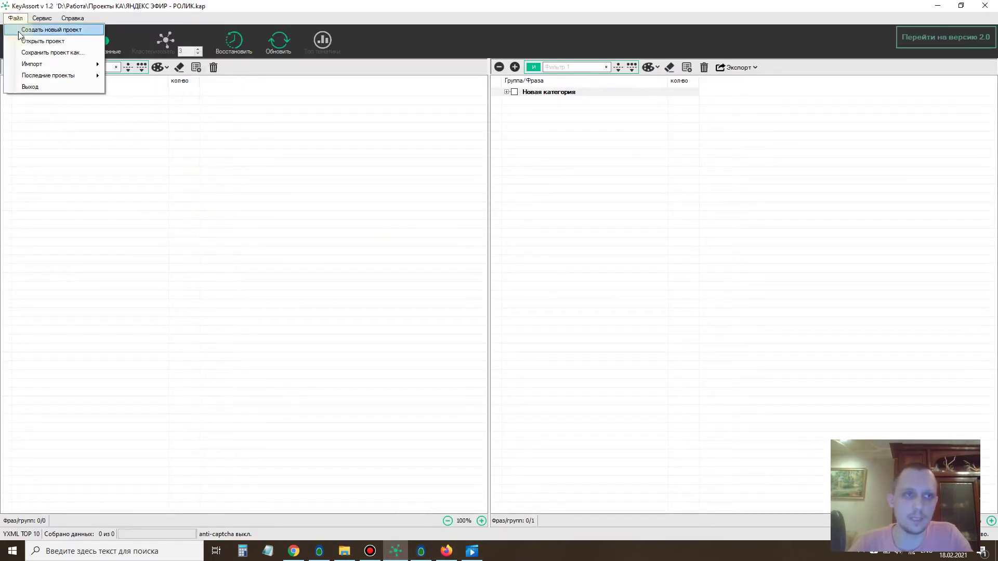
{"action": "mouse_move", "coordinate": [36, 64]}
{"action": "left_click", "coordinate": [154, 68]}
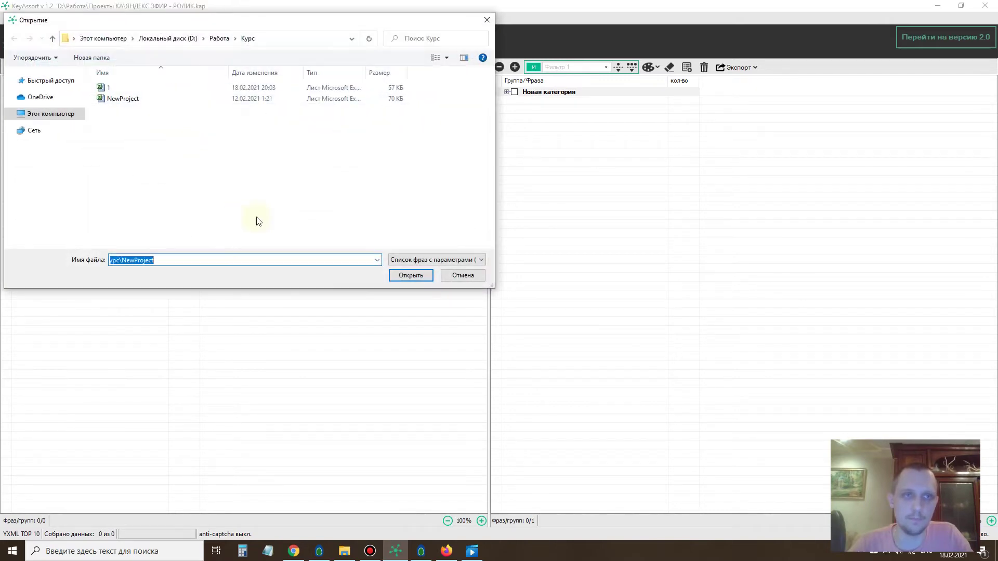
{"action": "left_click", "coordinate": [208, 92]}
{"action": "left_click", "coordinate": [406, 279]}
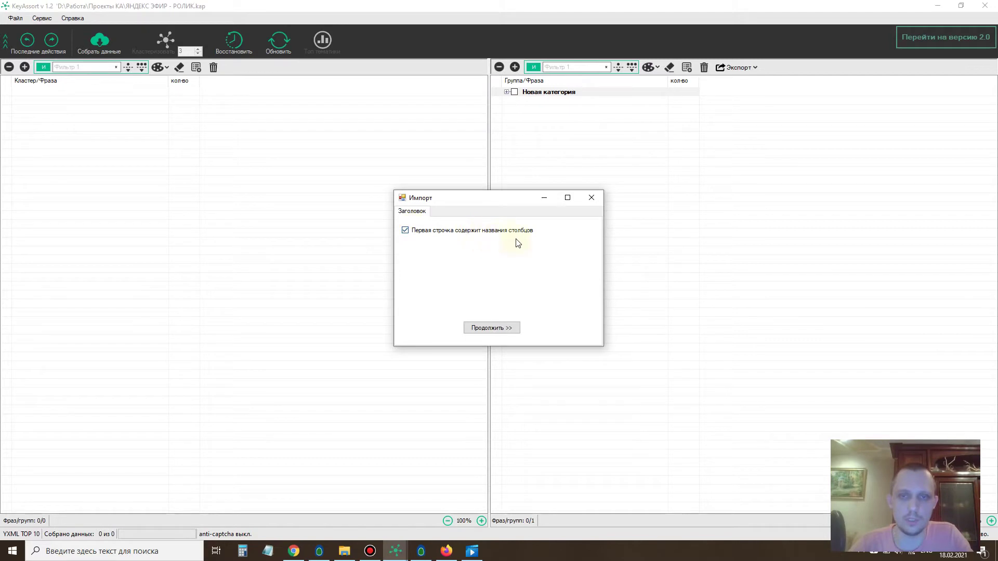
- Import the table with a header row, using "Фраза" as the phrase column and including the numeric [YW] frequency column
{"action": "left_click", "coordinate": [480, 328]}
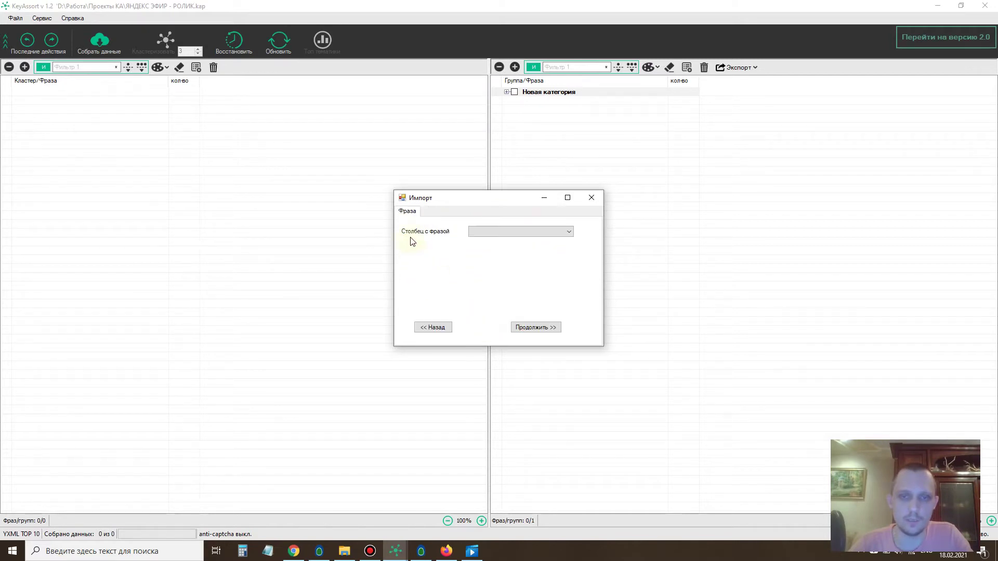
{"action": "left_click", "coordinate": [494, 230]}
{"action": "left_click", "coordinate": [499, 243]}
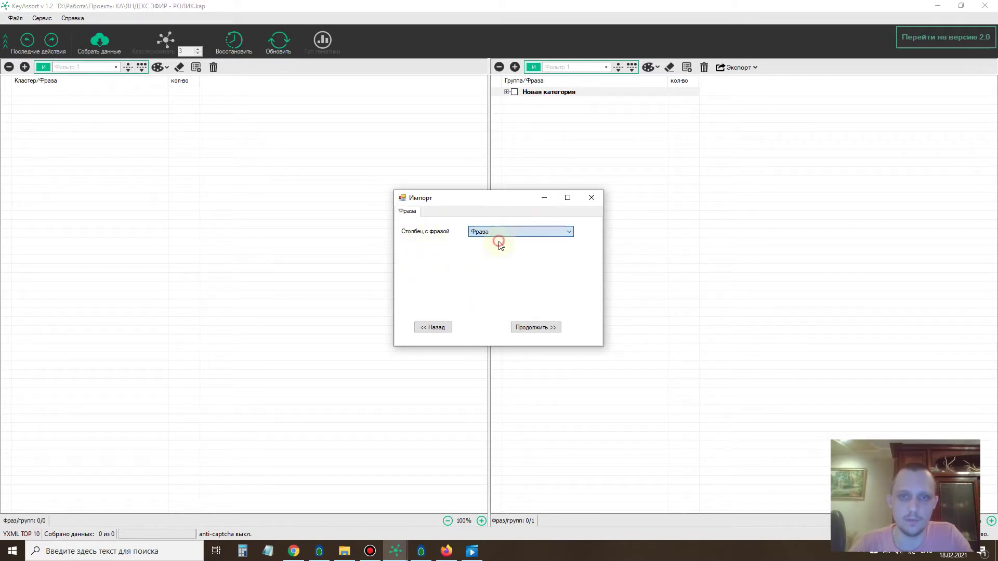
{"action": "left_click", "coordinate": [535, 328]}
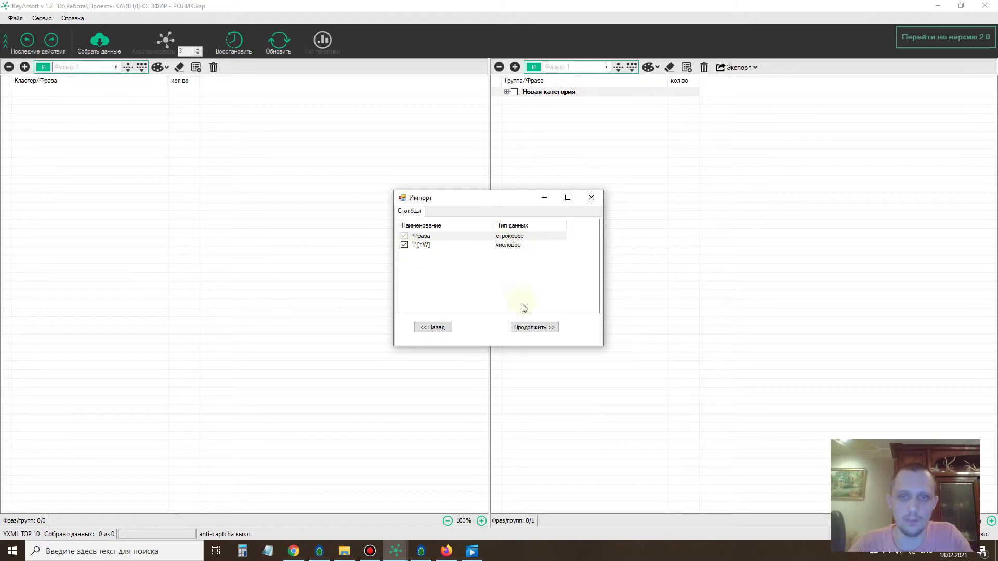
{"action": "left_click", "coordinate": [535, 328]}
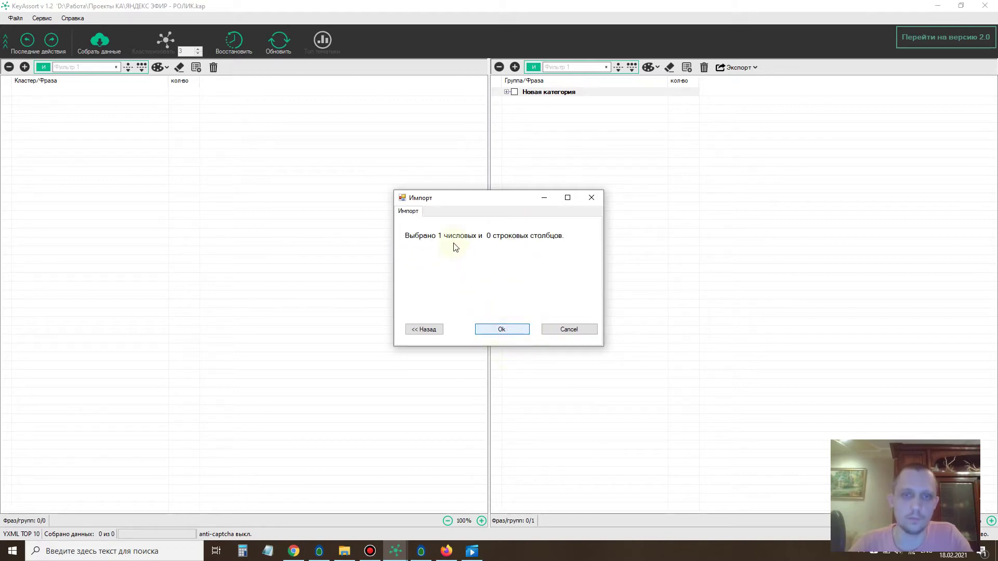
{"action": "left_click", "coordinate": [520, 329]}
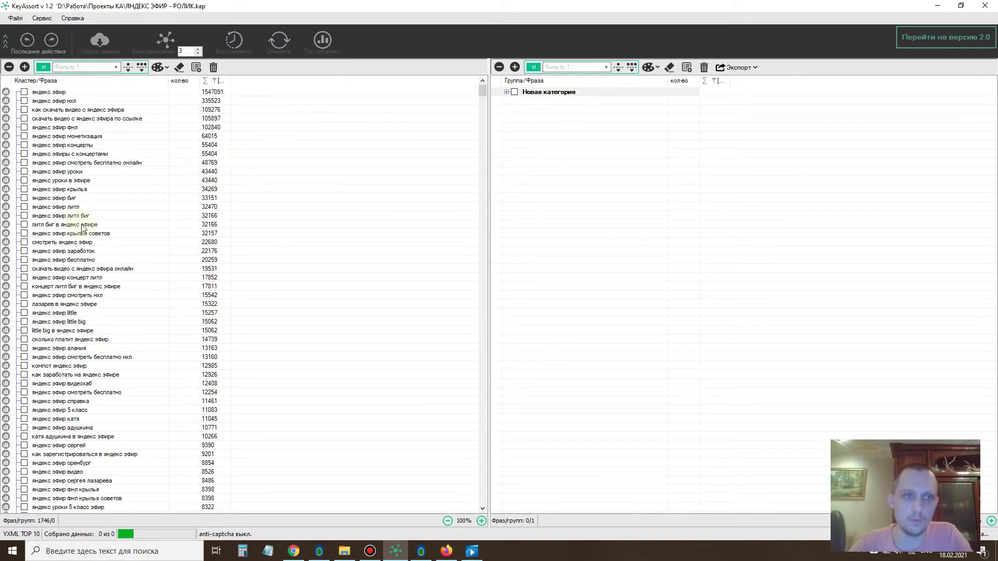
{"action": "scroll", "coordinate": [112, 237], "scroll_direction": "down", "scroll_amount": 20}
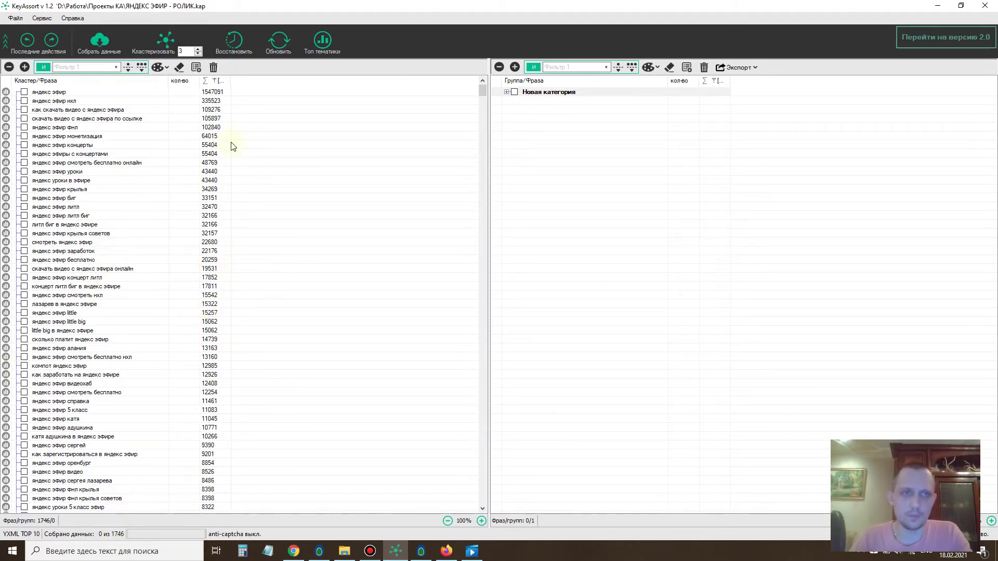
{"action": "left_click", "coordinate": [42, 18]}
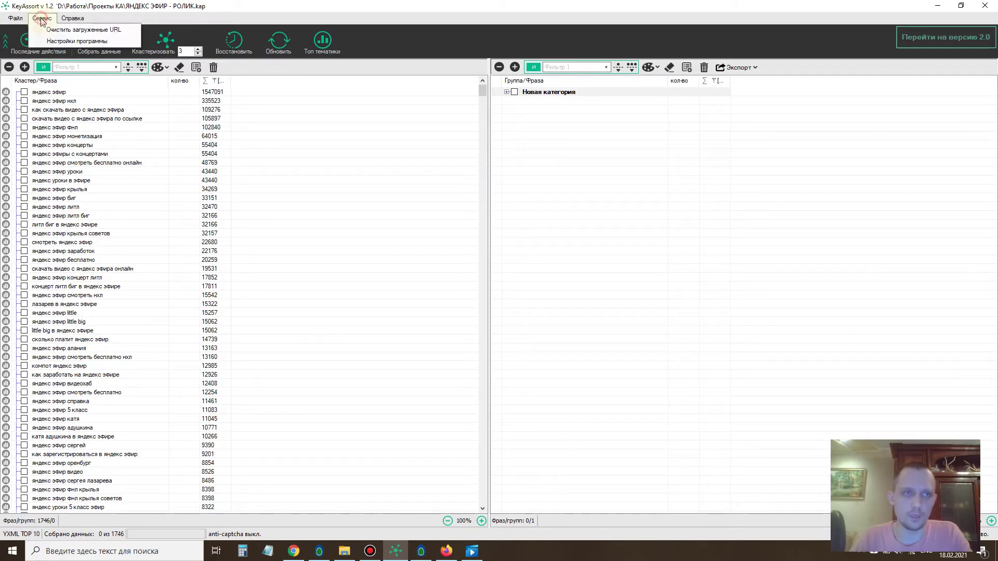
{"action": "left_click", "coordinate": [299, 177]}
{"action": "left_click", "coordinate": [98, 49]}
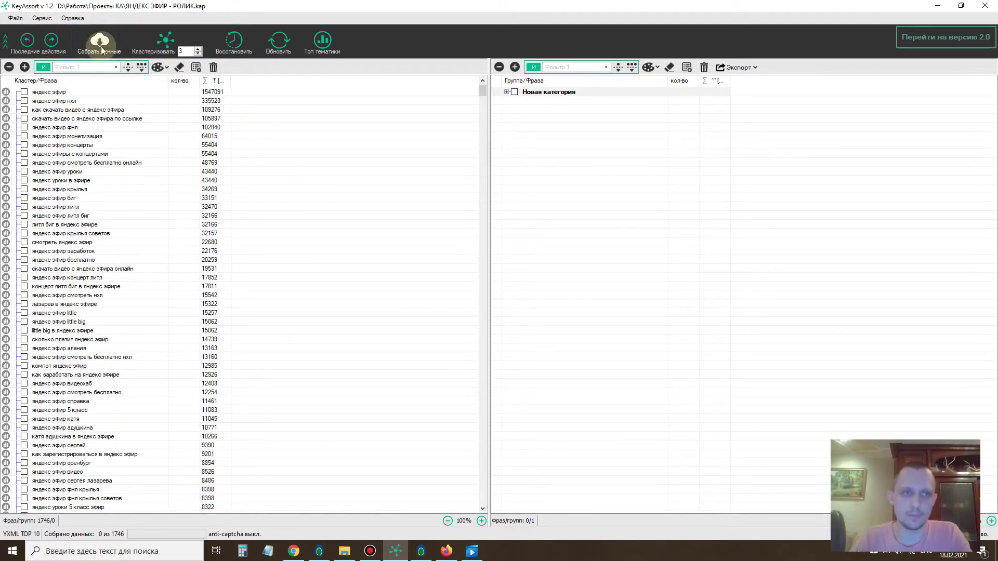
{"action": "left_click", "coordinate": [16, 19]}
{"action": "left_click", "coordinate": [42, 18]}
{"action": "left_click", "coordinate": [56, 42]}
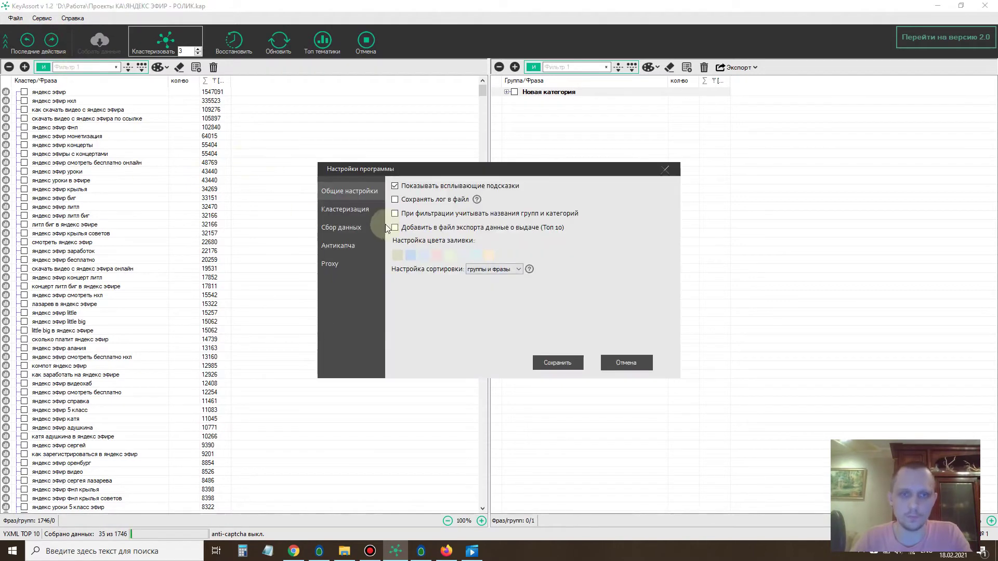
{"action": "left_click", "coordinate": [345, 209]}
{"action": "left_click", "coordinate": [342, 228]}
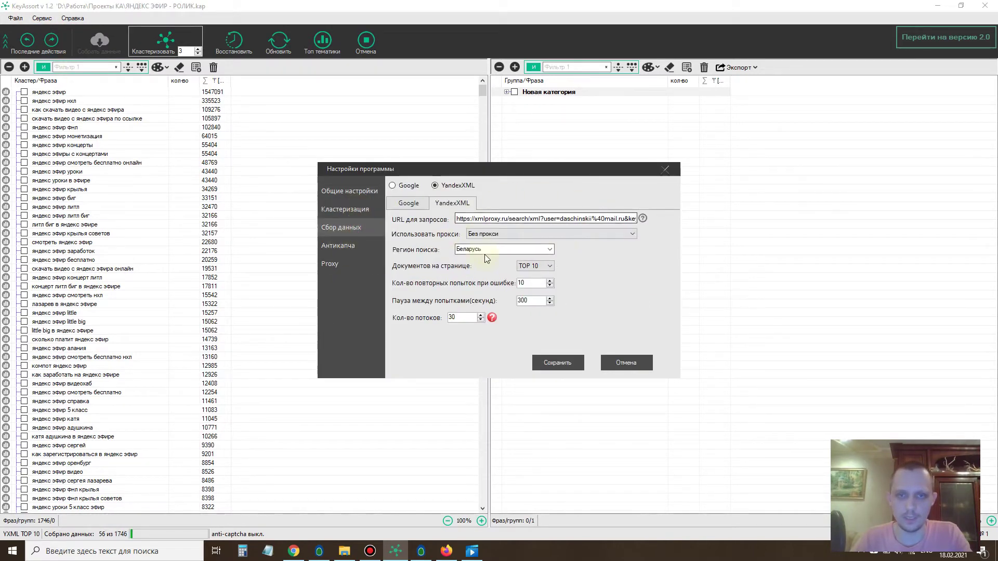
{"action": "left_click", "coordinate": [625, 363]}
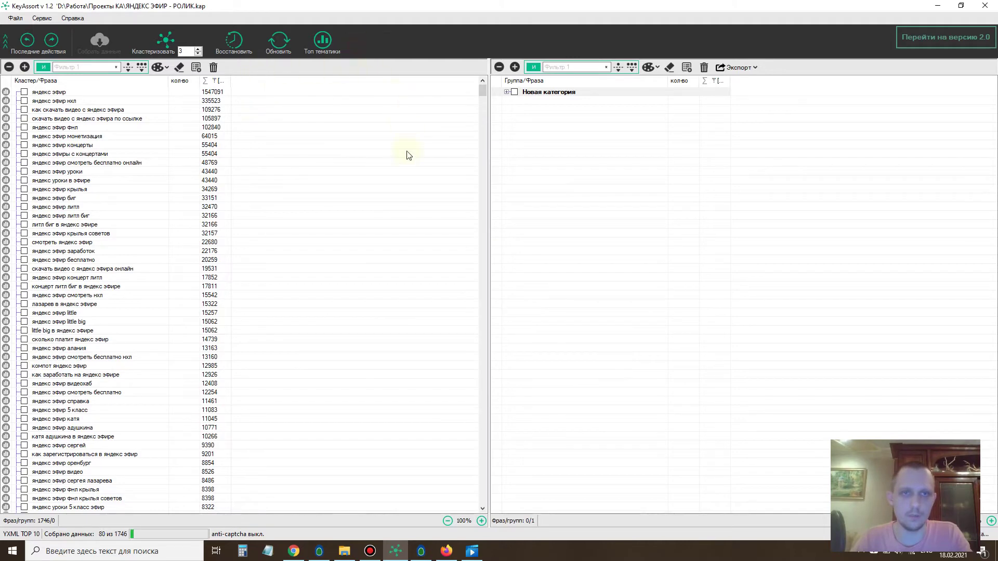
{"action": "left_click", "coordinate": [20, 20]}
{"action": "left_click", "coordinate": [30, 86]}
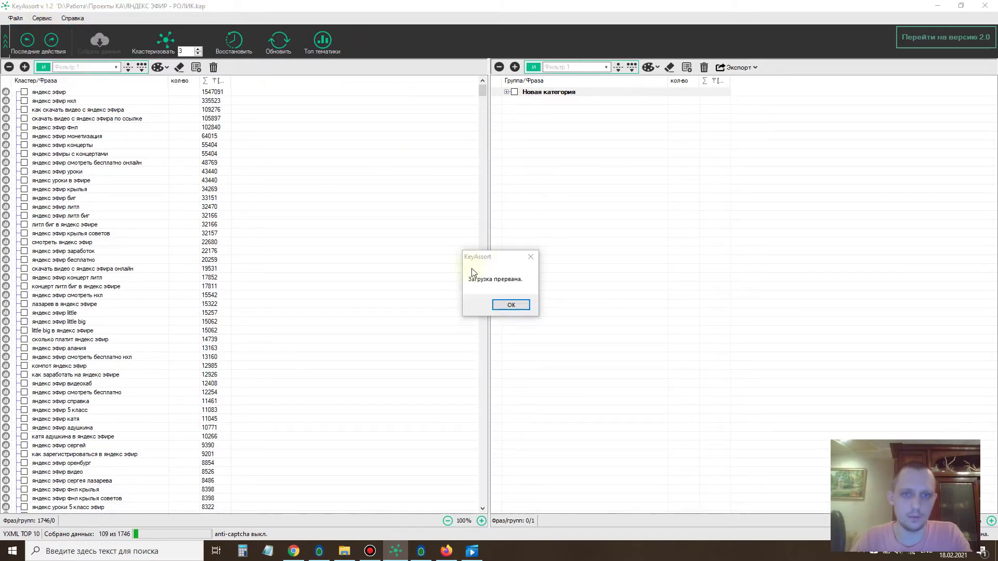
{"action": "left_click", "coordinate": [511, 304]}
- Set the search region for YandexXML data collection to Россия in the program settings
{"action": "left_click", "coordinate": [42, 18]}
{"action": "left_click", "coordinate": [77, 40]}
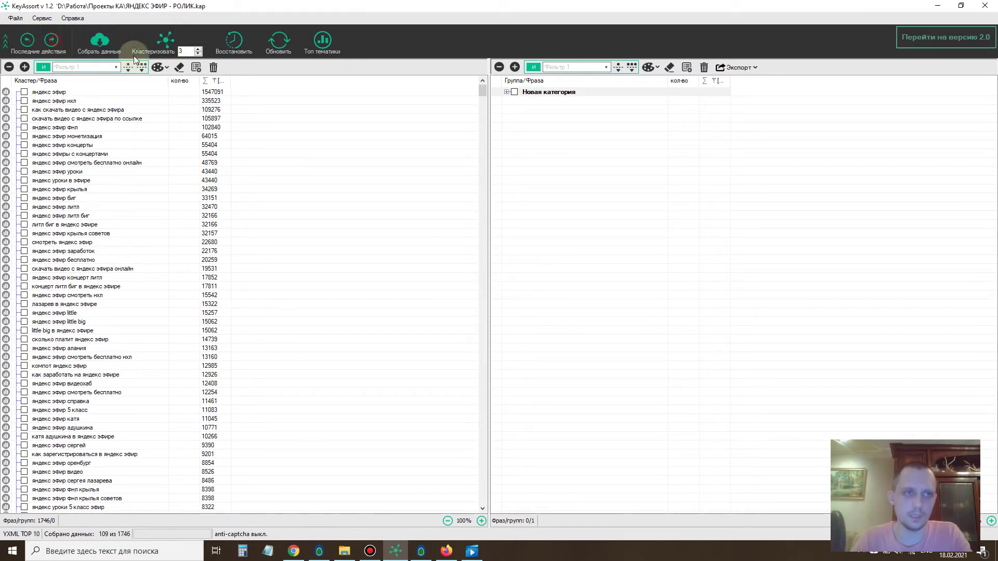
{"action": "left_click", "coordinate": [339, 228]}
{"action": "left_click", "coordinate": [491, 250]}
{"action": "type", "text": "h"}
{"action": "key", "text": "BackSpace"}
{"action": "type", "text": "росс"}
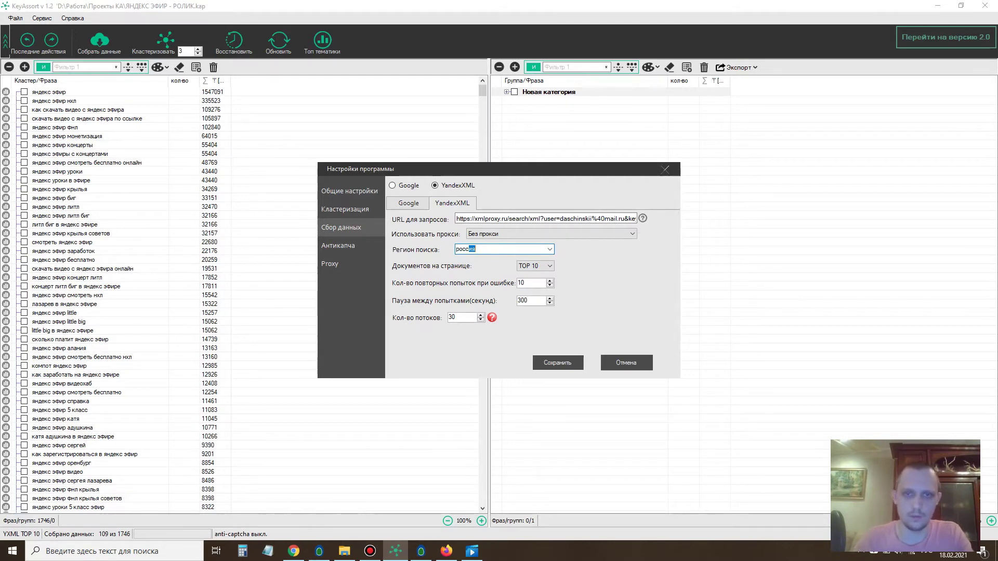
{"action": "type", "text": "ия"}
- Choose Hard as the clustering type and save the program settings
{"action": "left_click", "coordinate": [354, 214]}
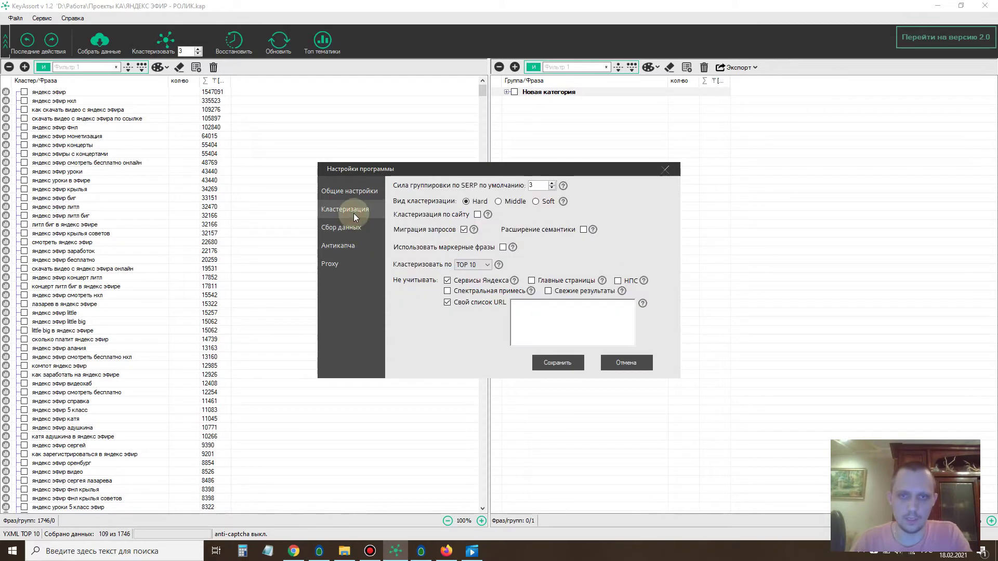
{"action": "left_click", "coordinate": [467, 202]}
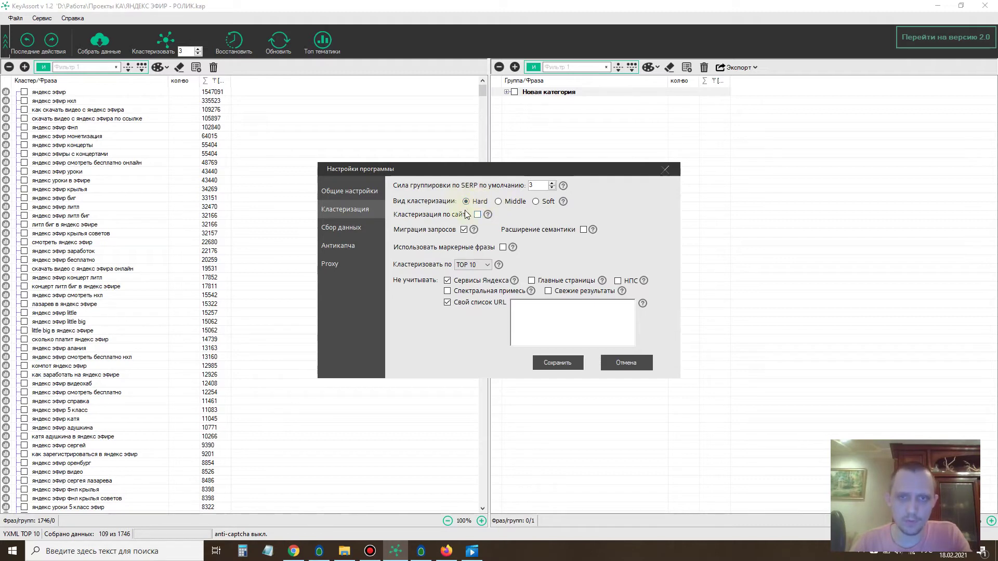
{"action": "left_click", "coordinate": [556, 362]}
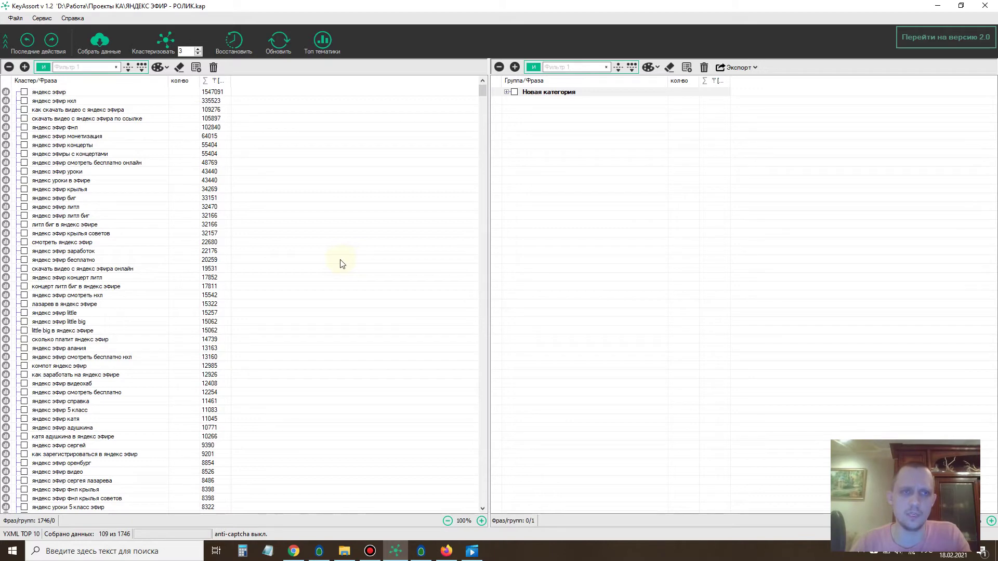
- Collect search results data for all imported phrases and cluster them with a grouping strength of 3
{"action": "left_click", "coordinate": [107, 47]}
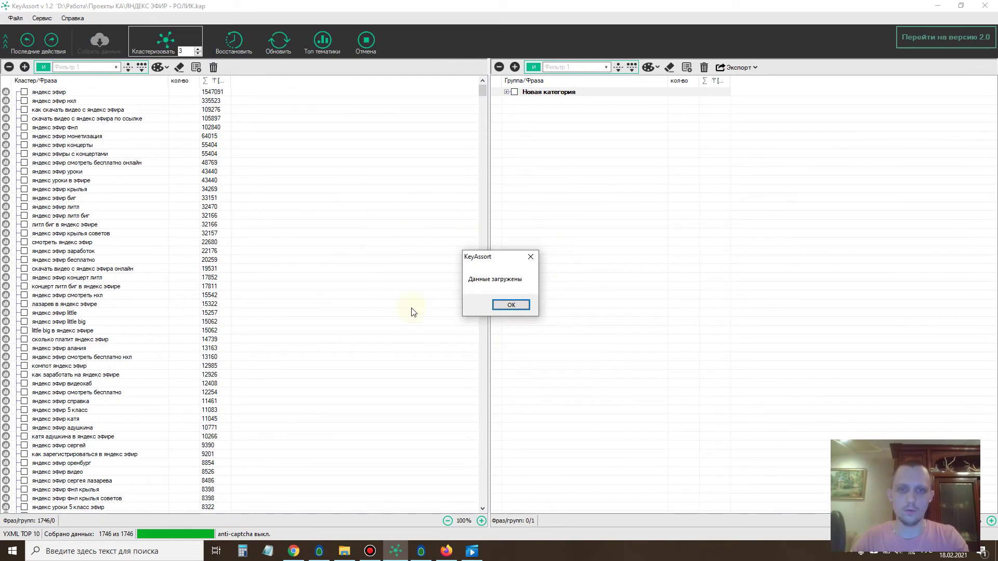
{"action": "left_click", "coordinate": [511, 305]}
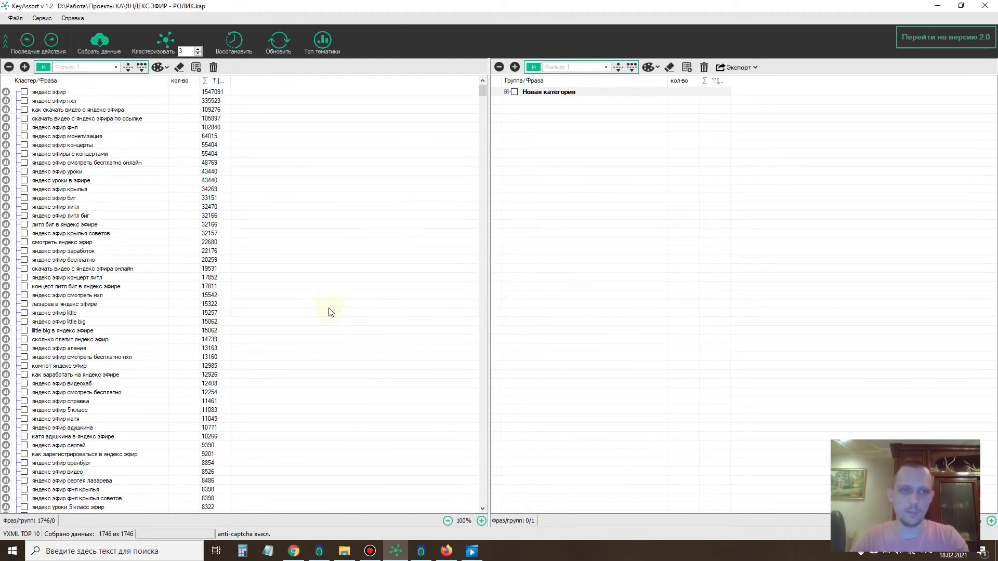
{"action": "left_click", "coordinate": [173, 44]}
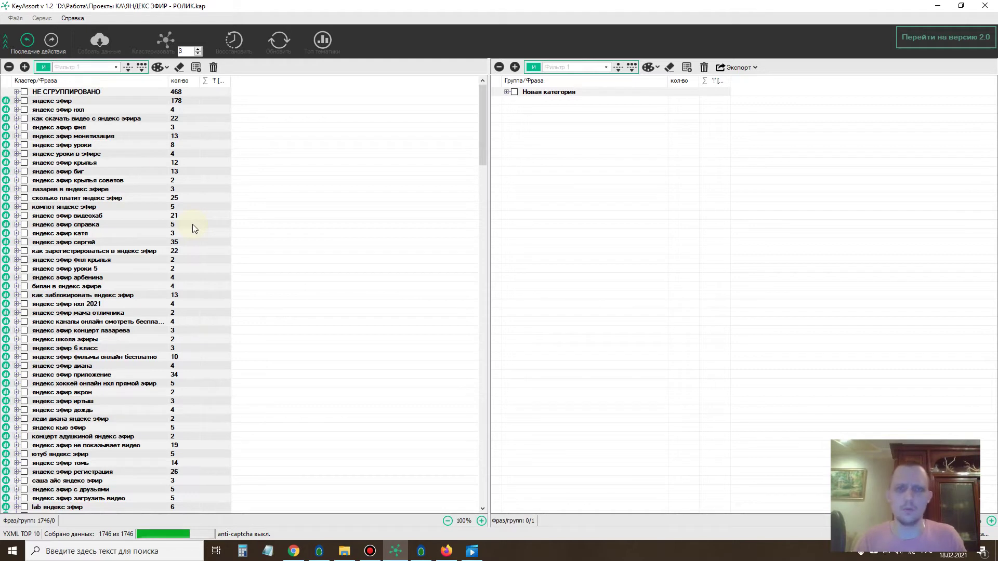
{"action": "scroll", "coordinate": [193, 224], "scroll_direction": "down", "scroll_amount": 1}
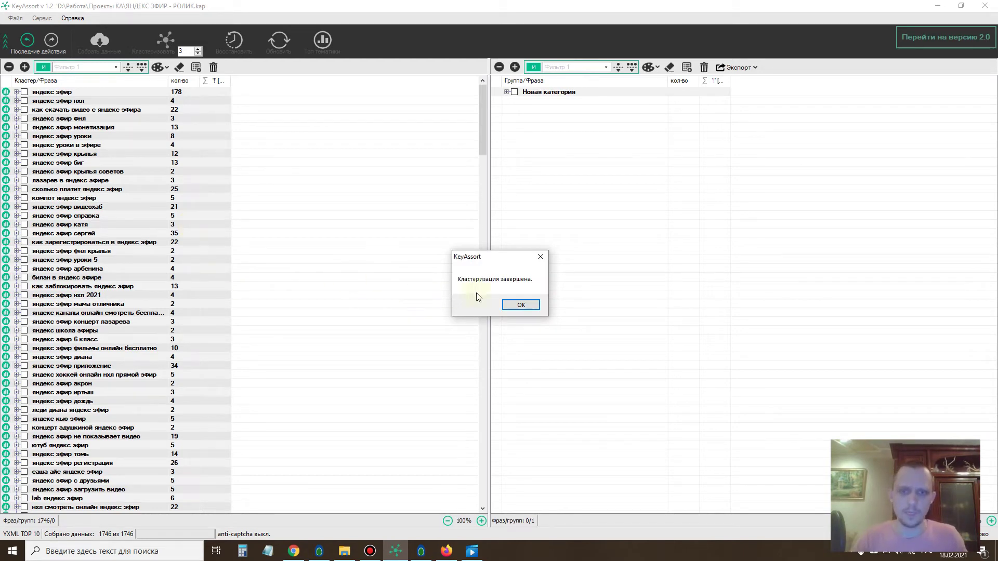
{"action": "left_click", "coordinate": [526, 306]}
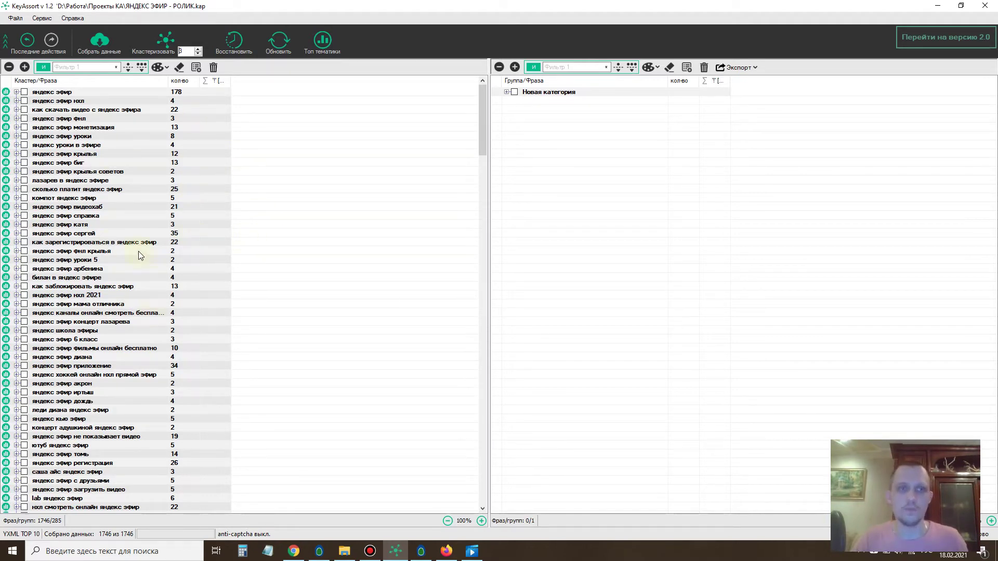
- Show the sum of the [YW] frequencies for each cluster and sort the clusters by it in descending order
{"action": "left_click", "coordinate": [206, 84]}
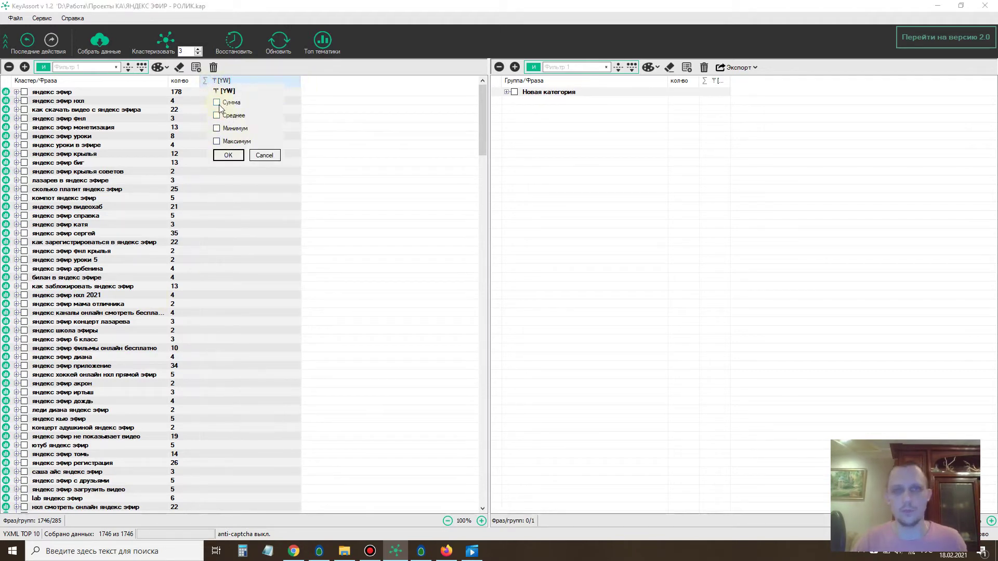
{"action": "left_click", "coordinate": [218, 103]}
{"action": "left_click", "coordinate": [227, 155]}
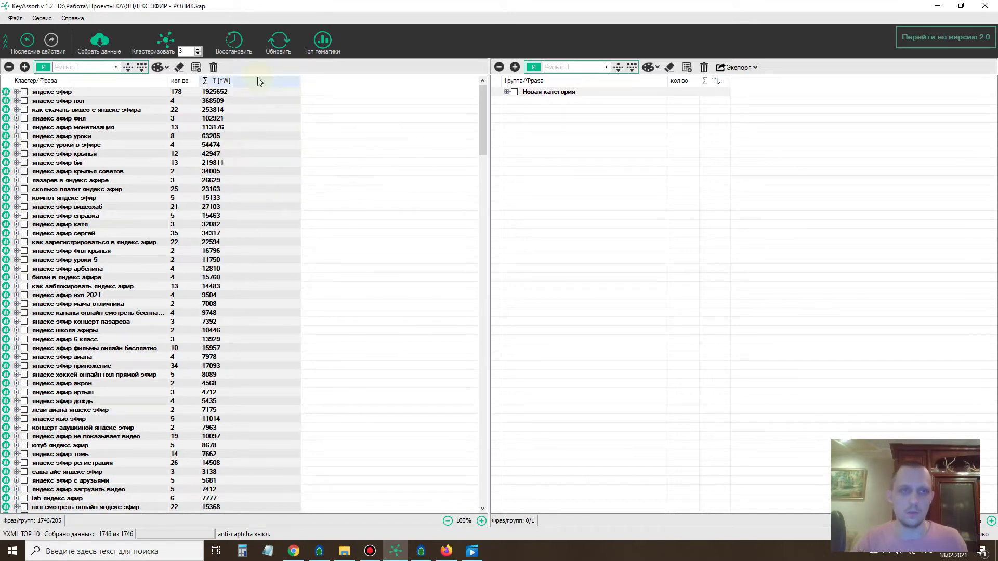
{"action": "left_click", "coordinate": [226, 83]}
{"action": "left_click", "coordinate": [225, 82]}
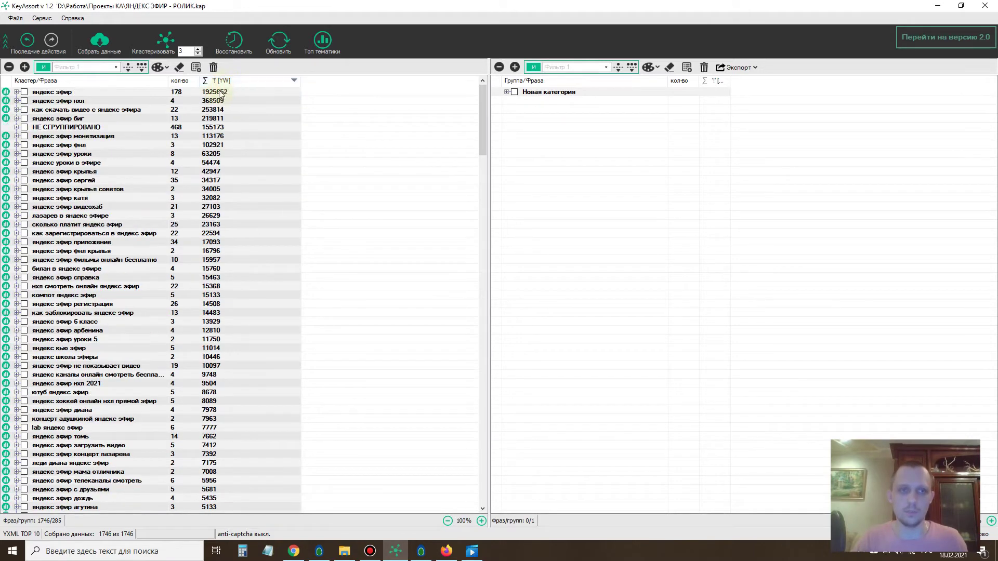
- Look through the sorted clusters and examine the phrases and frequencies inside the "яндекс уроки в эфире" cluster
{"action": "scroll", "coordinate": [250, 202], "scroll_direction": "down", "scroll_amount": 20}
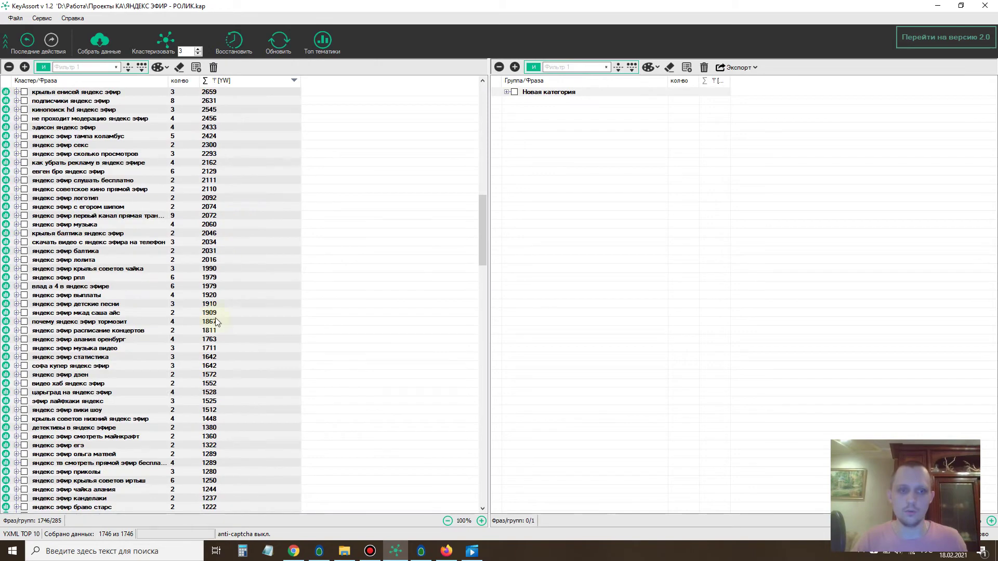
{"action": "scroll", "coordinate": [227, 408], "scroll_direction": "up", "scroll_amount": 20}
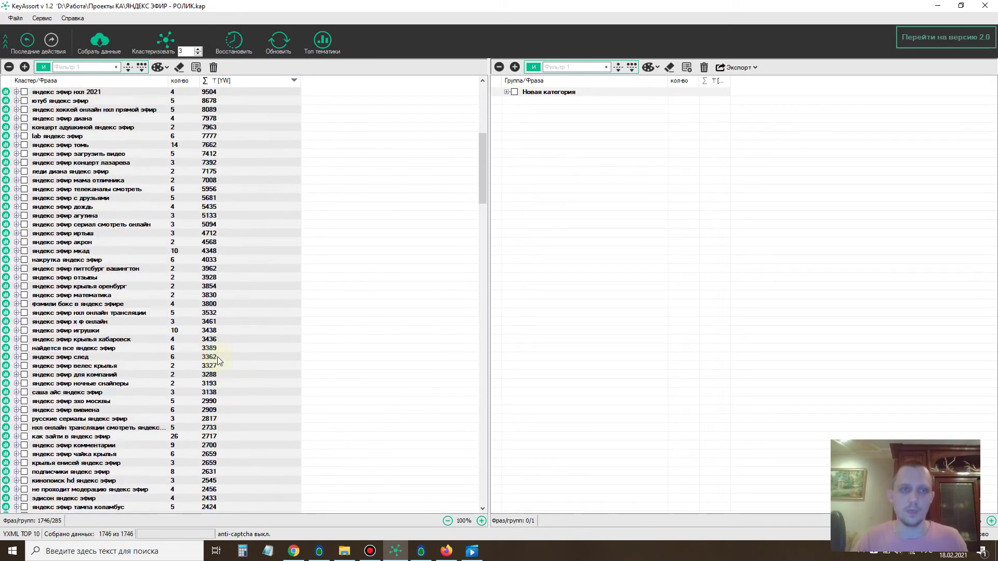
{"action": "left_click", "coordinate": [16, 163]}
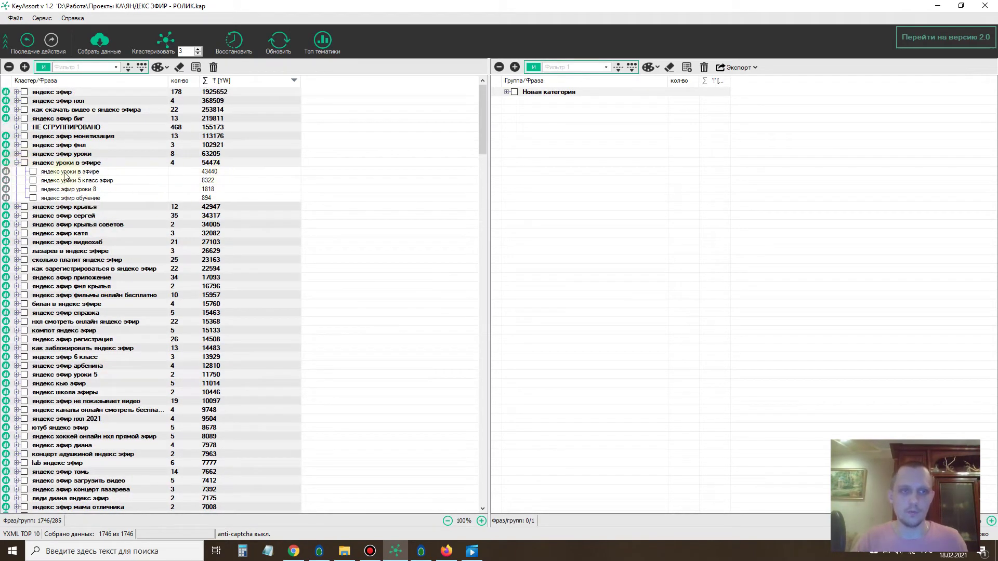
{"action": "left_click", "coordinate": [111, 173]}
{"action": "left_click", "coordinate": [219, 173]}
{"action": "left_click", "coordinate": [119, 188]}
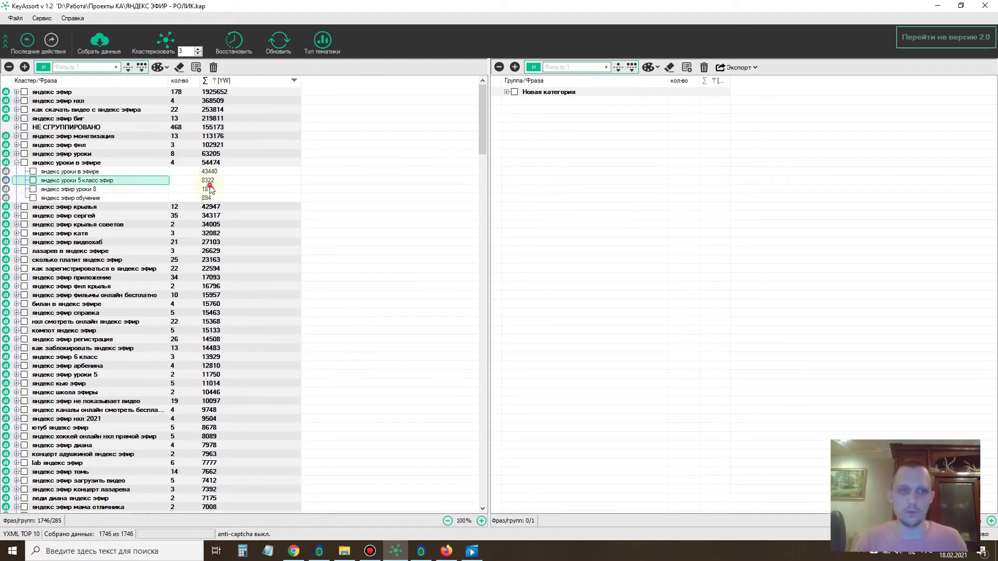
{"action": "left_click", "coordinate": [17, 163]}
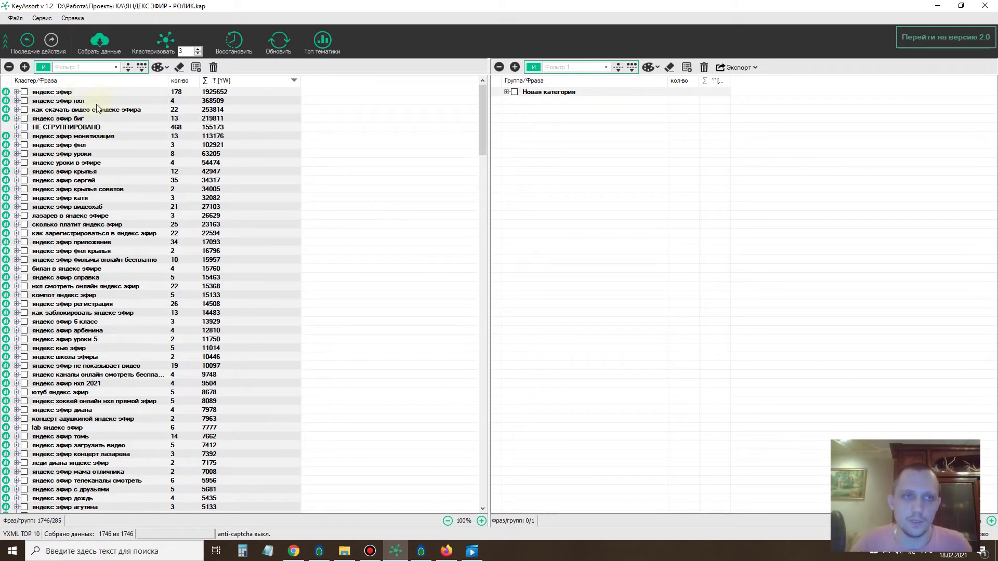
- Review the highest-frequency clusters from "как скачать видео с яндекс эфира" to "сколько платит яндекс эфир", comparing phrase counts and total frequencies
{"action": "left_click", "coordinate": [59, 114]}
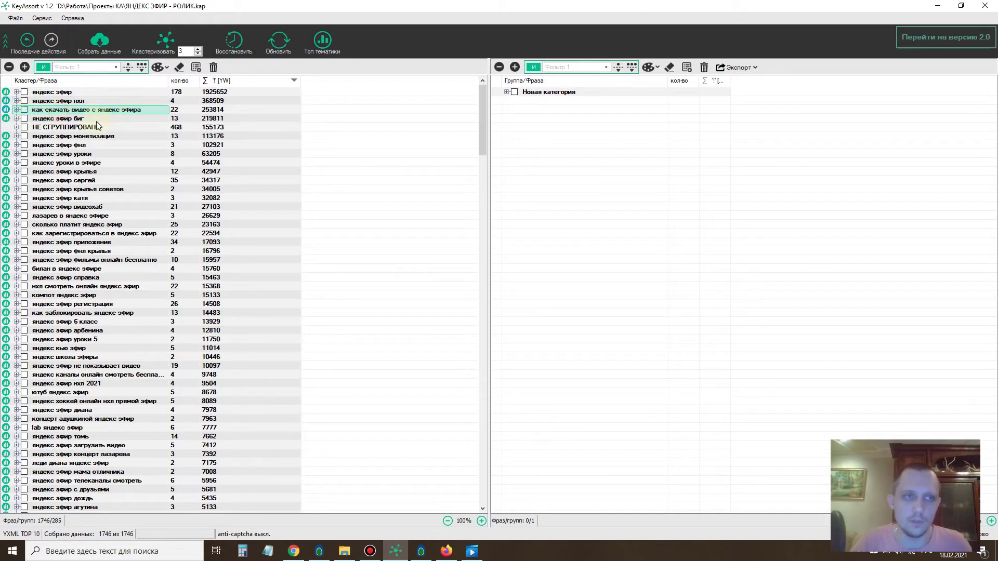
{"action": "left_click", "coordinate": [190, 146]}
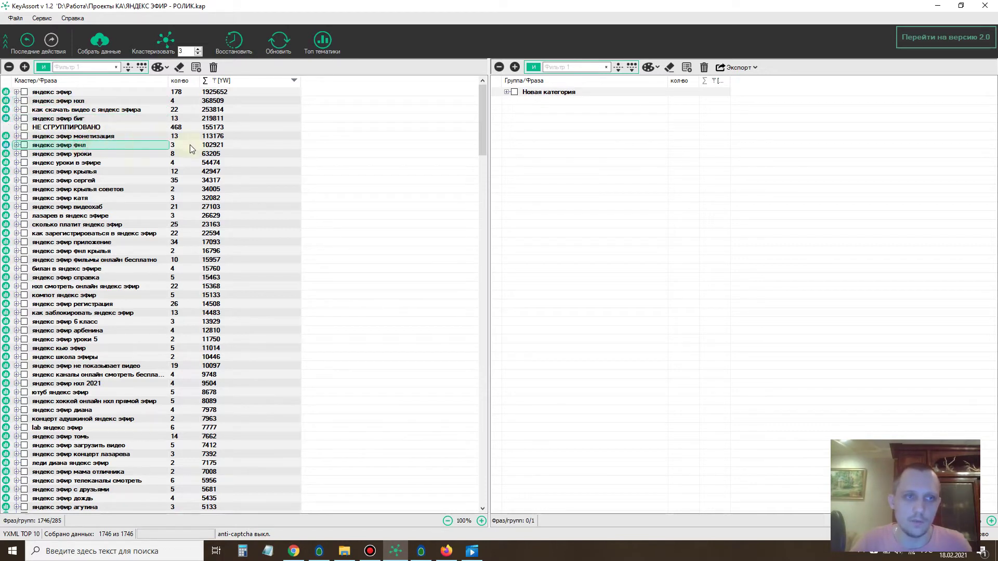
{"action": "left_click", "coordinate": [87, 155]}
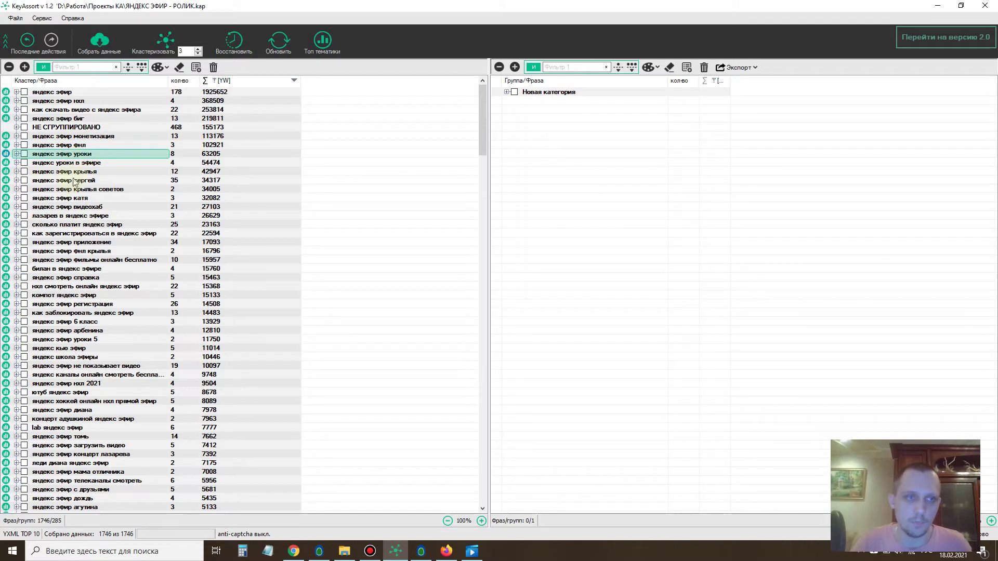
{"action": "left_click", "coordinate": [98, 171]}
{"action": "left_click", "coordinate": [115, 189]}
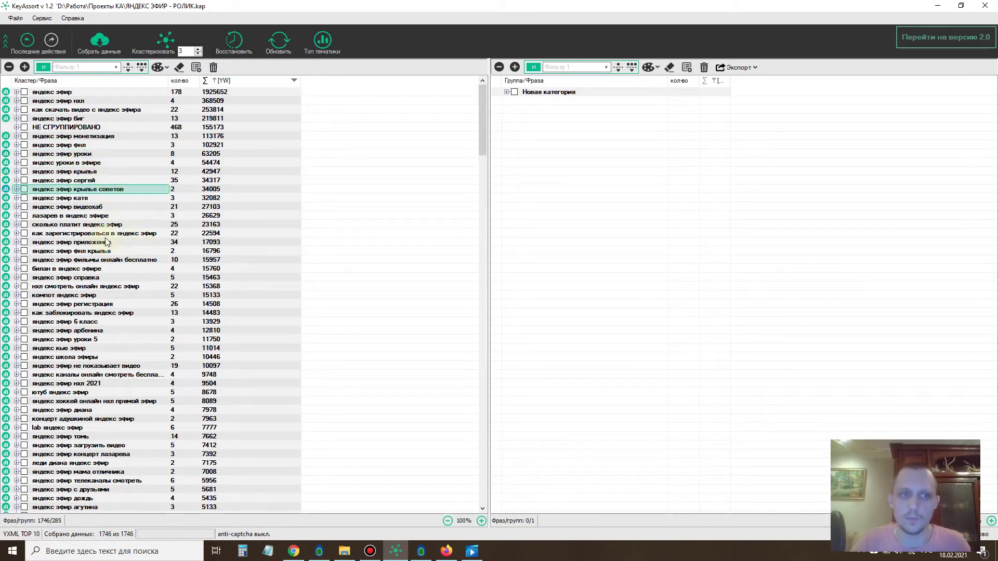
{"action": "left_click", "coordinate": [68, 225]}
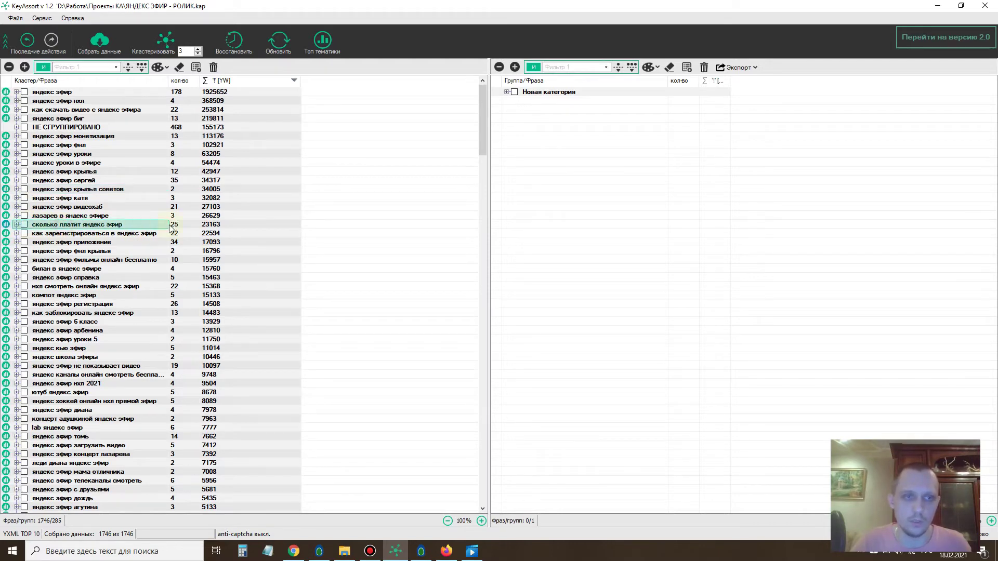
- Check the phrases in the "сколько платит яндекс эфир" cluster and transfer the whole cluster to the groups as a separate group
{"action": "left_click", "coordinate": [16, 225]}
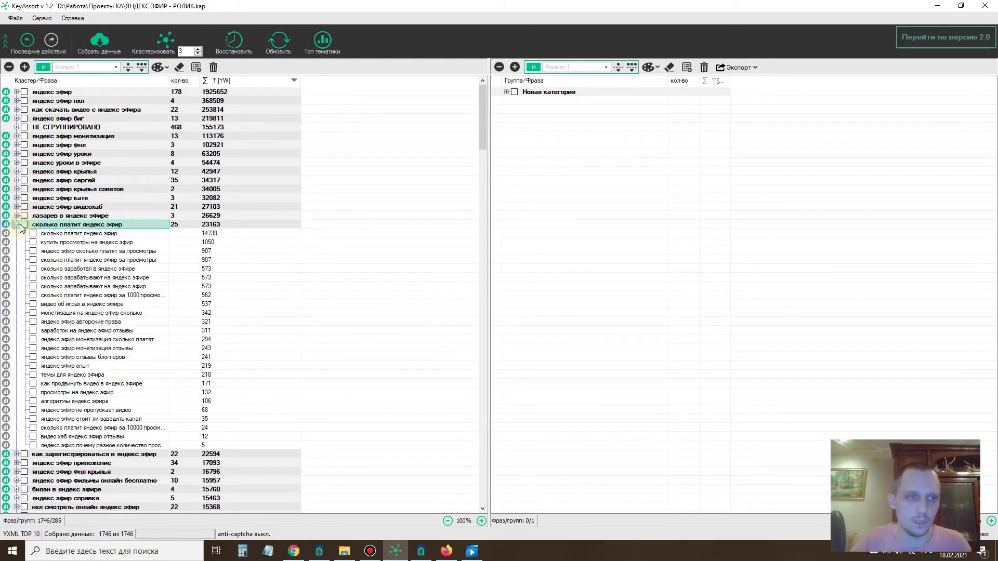
{"action": "left_click", "coordinate": [86, 260]}
{"action": "left_click_drag", "start_coordinate": [99, 272], "coordinate": [86, 307]}
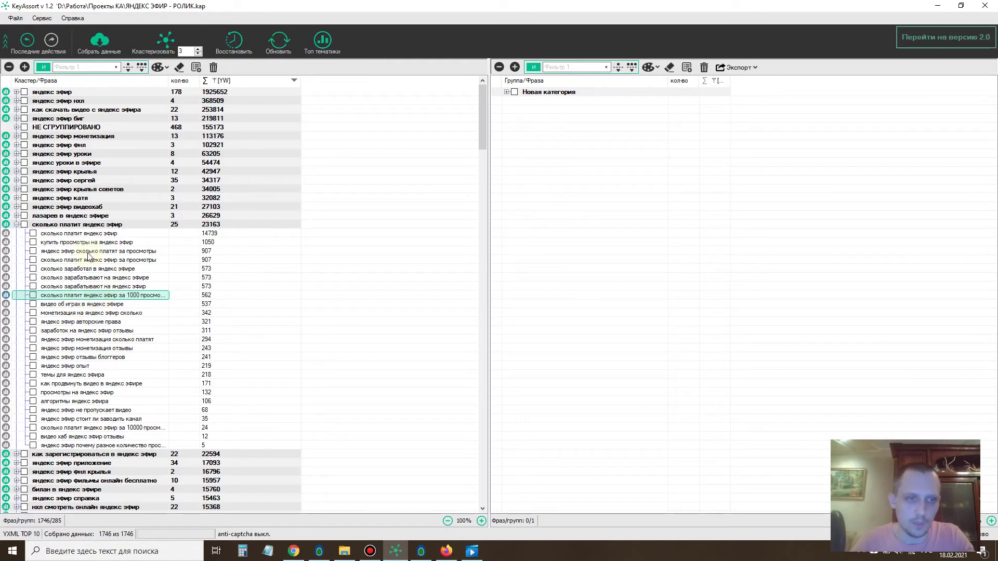
{"action": "double_click", "coordinate": [57, 225]}
{"action": "left_click_drag", "start_coordinate": [56, 227], "coordinate": [611, 167]}
- Review the phrases of the "как зарегистрироваться в яндекс эфир" cluster and transfer it to the groups after "сколько платит яндекс эфир"
{"action": "left_click", "coordinate": [65, 228]}
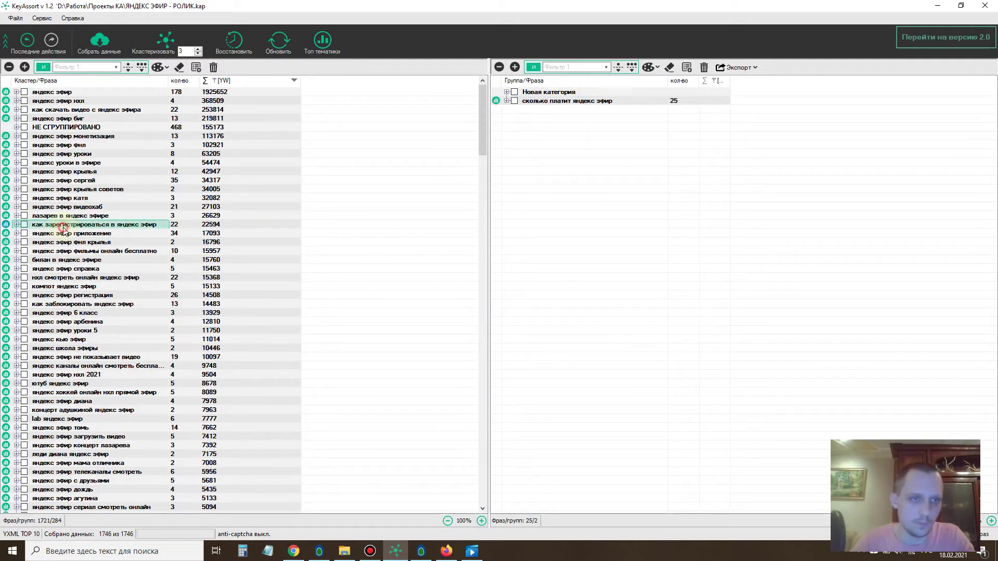
{"action": "left_click", "coordinate": [16, 225]}
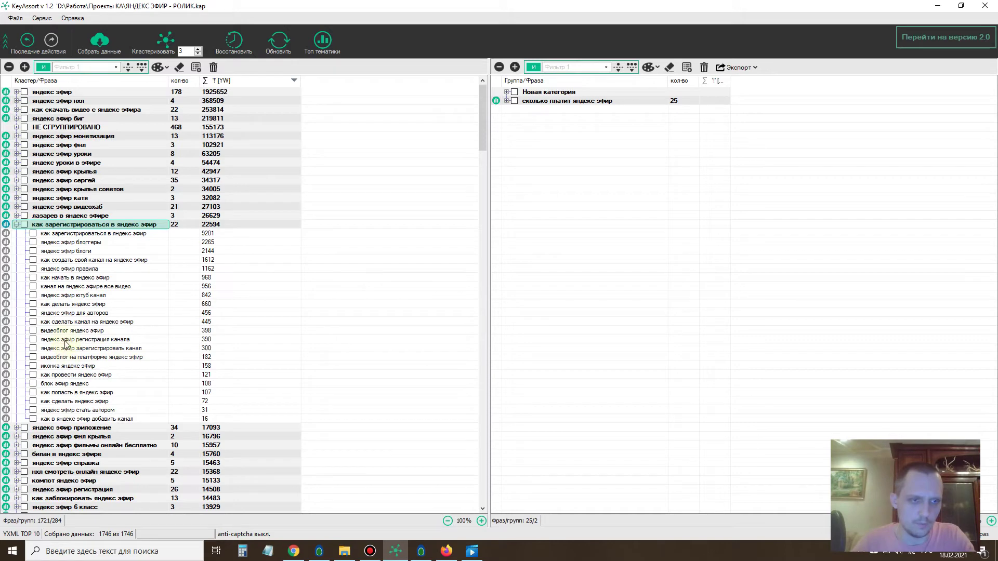
{"action": "left_click", "coordinate": [17, 225]}
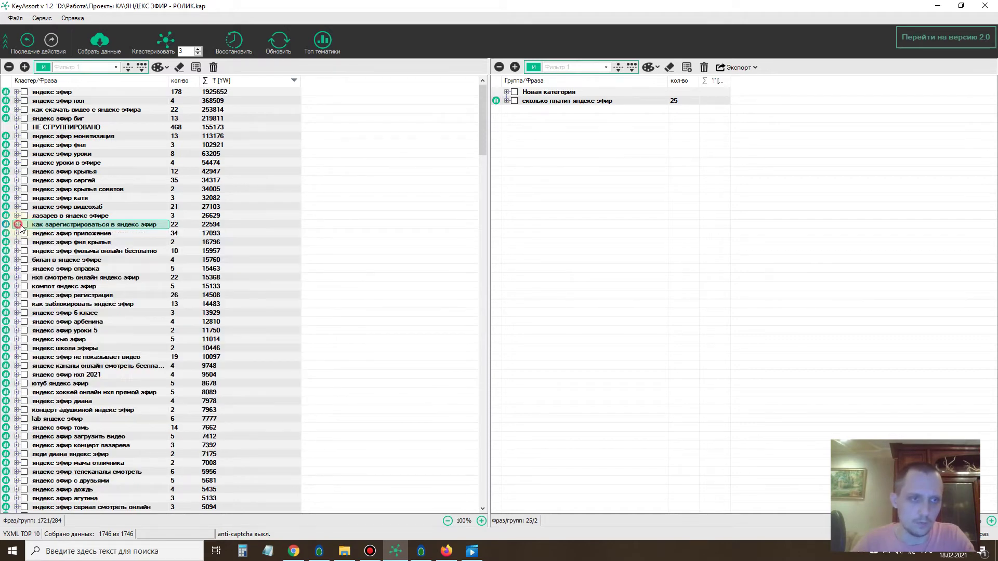
{"action": "left_click_drag", "start_coordinate": [50, 226], "coordinate": [511, 114]}
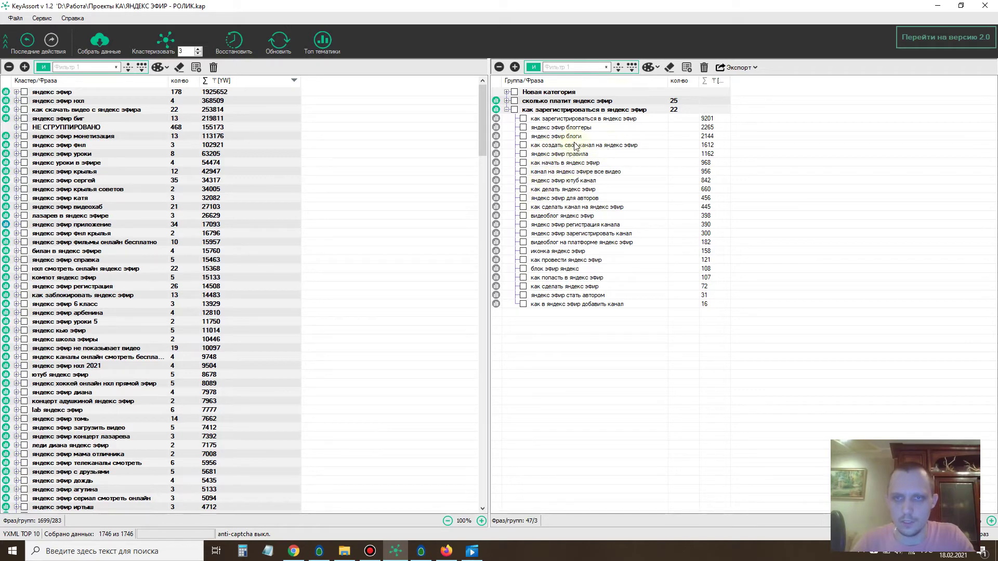
- Collapse the "как зарегистрироваться в яндекс эфир" group and examine the phrases and frequencies inside the "сколько платит яндекс эфир" group
{"action": "left_click", "coordinate": [506, 110]}
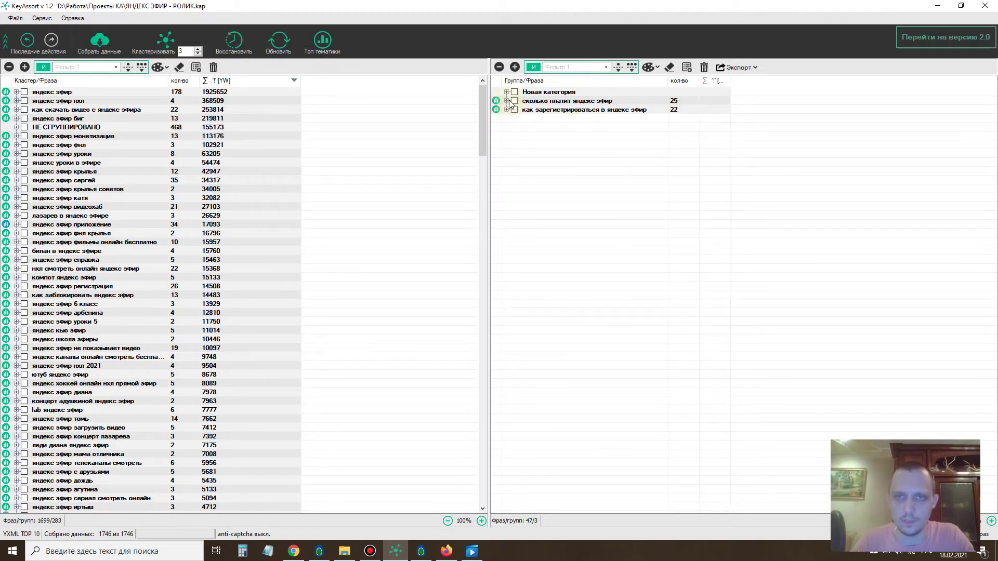
{"action": "left_click", "coordinate": [507, 101]}
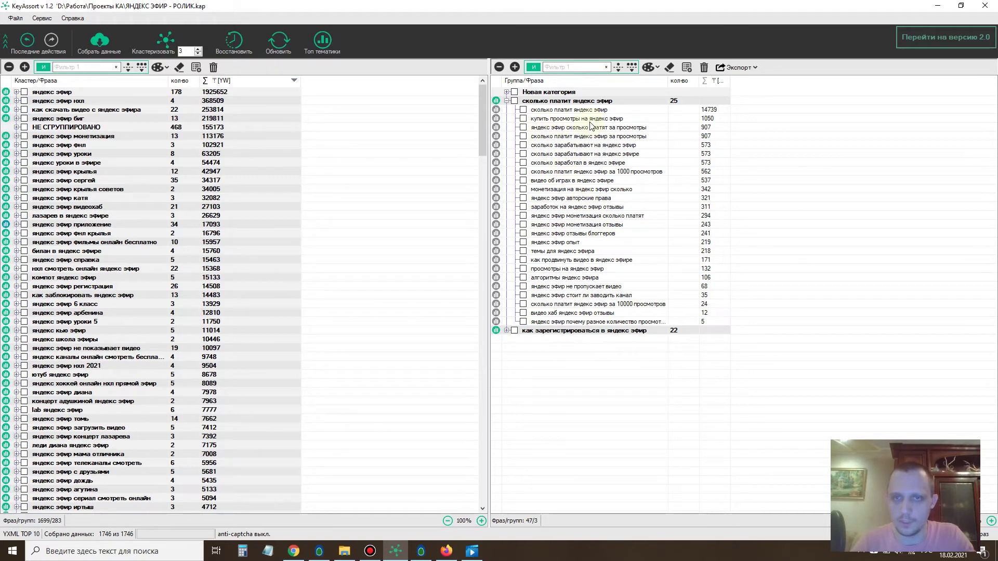
{"action": "left_click", "coordinate": [556, 119]}
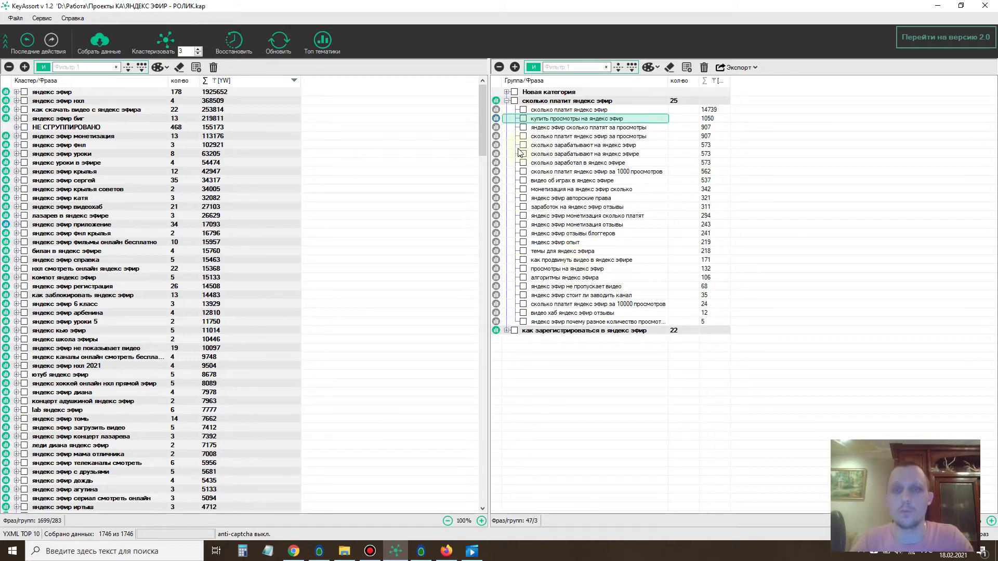
{"action": "left_click", "coordinate": [508, 101]}
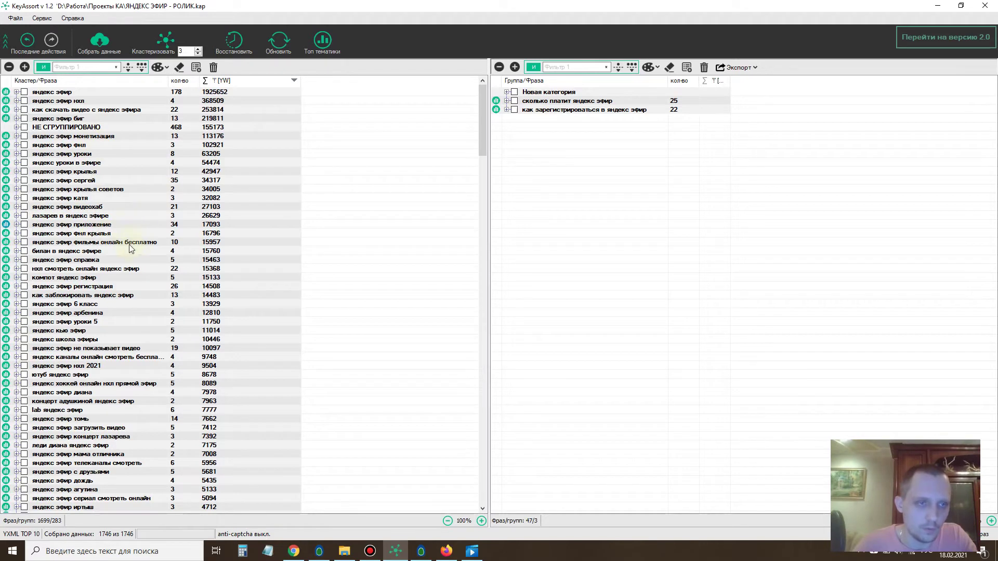
- Find the "яндекс эфир загрузить видео" cluster, check its phrases and transfer it to the groups
{"action": "scroll", "coordinate": [130, 247], "scroll_direction": "down", "scroll_amount": 1}
{"action": "scroll", "coordinate": [120, 221], "scroll_direction": "down", "scroll_amount": 1}
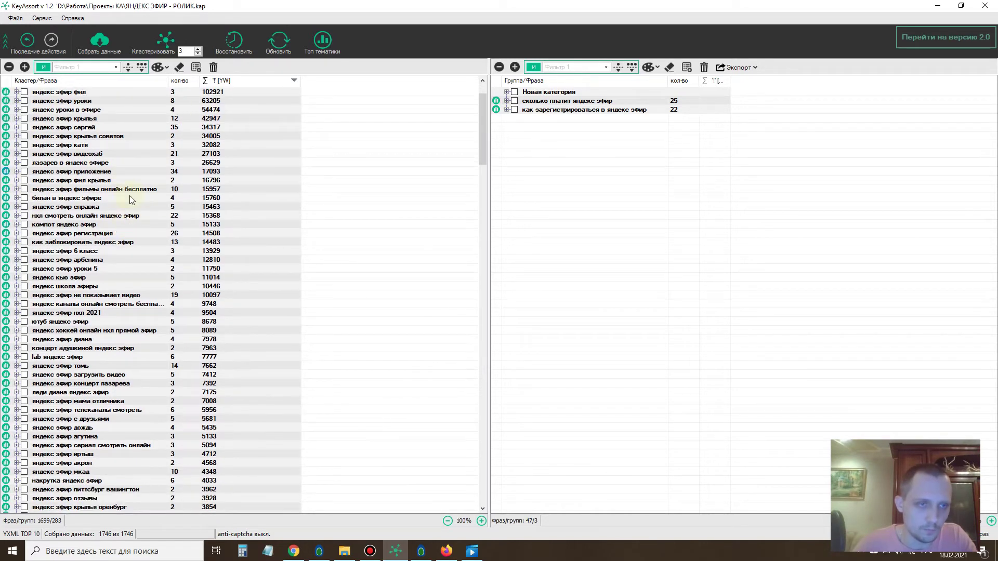
{"action": "scroll", "coordinate": [94, 248], "scroll_direction": "down", "scroll_amount": 1}
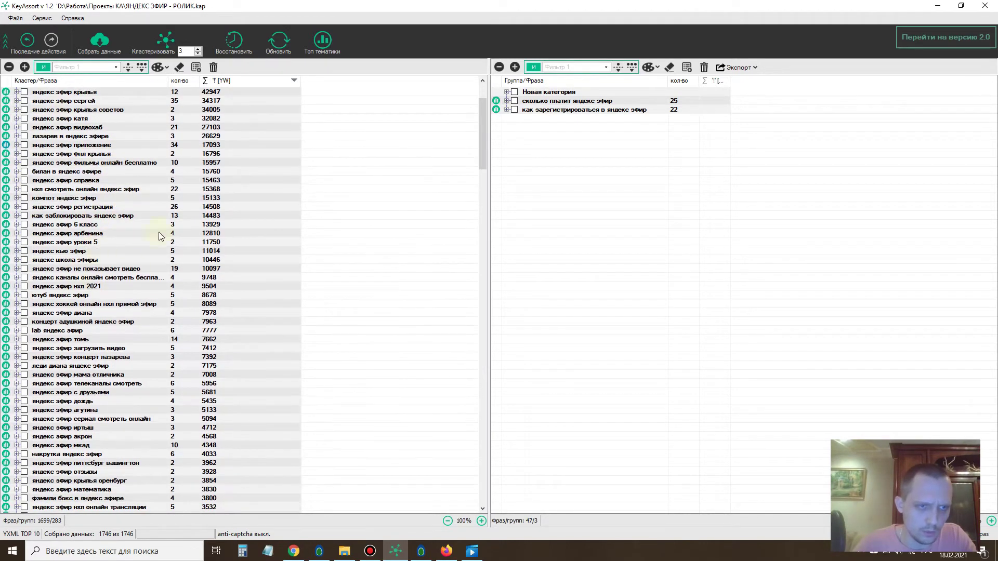
{"action": "scroll", "coordinate": [136, 299], "scroll_direction": "down", "scroll_amount": 1}
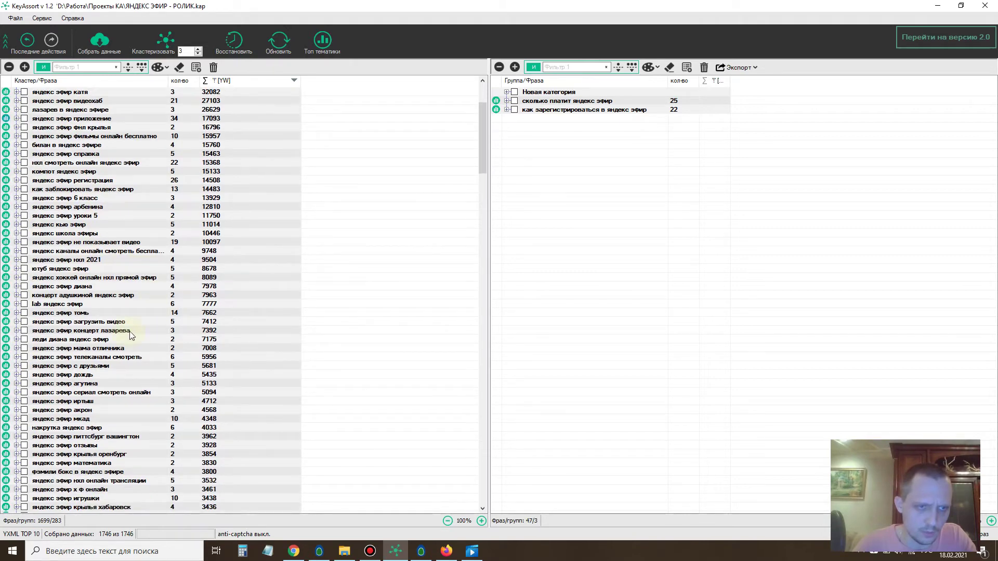
{"action": "left_click", "coordinate": [17, 321]}
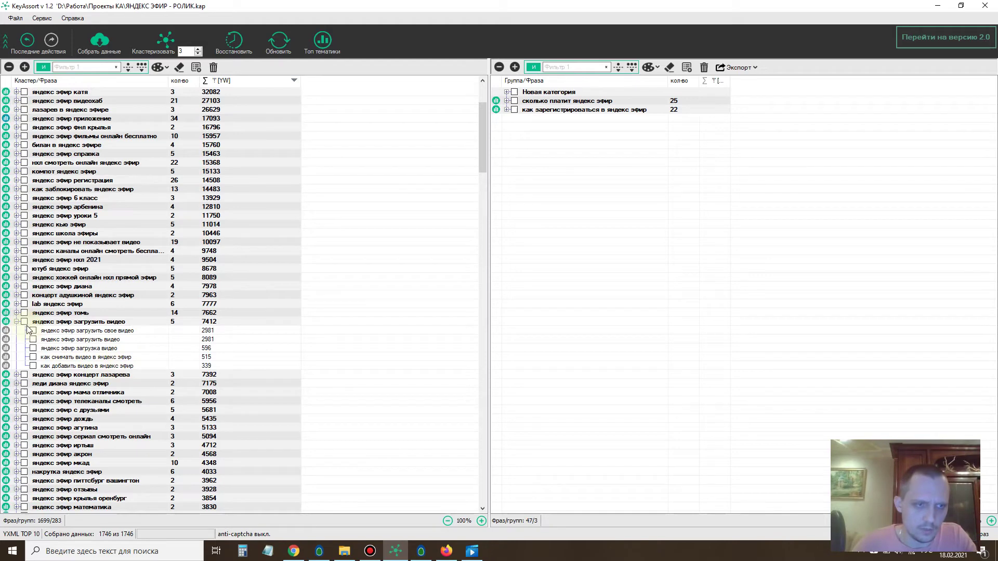
{"action": "left_click", "coordinate": [16, 322]}
{"action": "left_click_drag", "start_coordinate": [62, 322], "coordinate": [539, 116]}
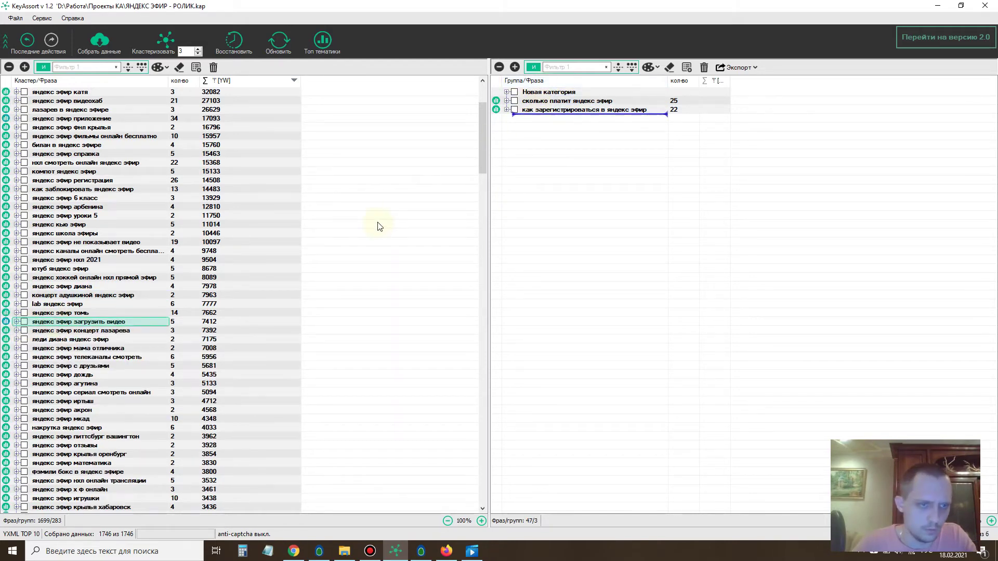
- Check the "подписчики яндекс эфир" cluster, widening the cluster phrase column to read full phrases, and transfer the cluster to the groups
{"action": "scroll", "coordinate": [137, 348], "scroll_direction": "down", "scroll_amount": 2}
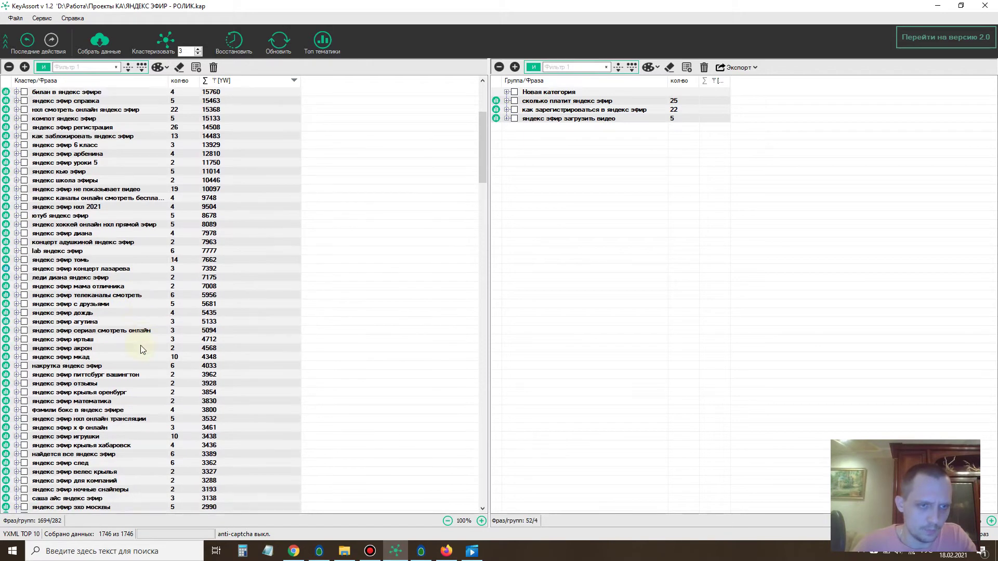
{"action": "scroll", "coordinate": [138, 329], "scroll_direction": "down", "scroll_amount": 3}
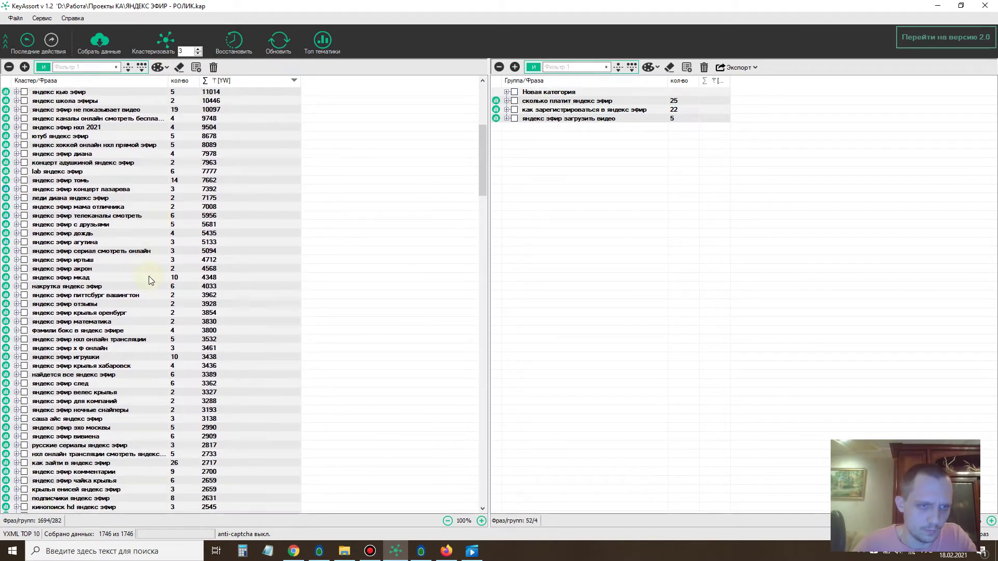
{"action": "scroll", "coordinate": [136, 268], "scroll_direction": "down", "scroll_amount": 1}
{"action": "scroll", "coordinate": [131, 270], "scroll_direction": "down", "scroll_amount": 2}
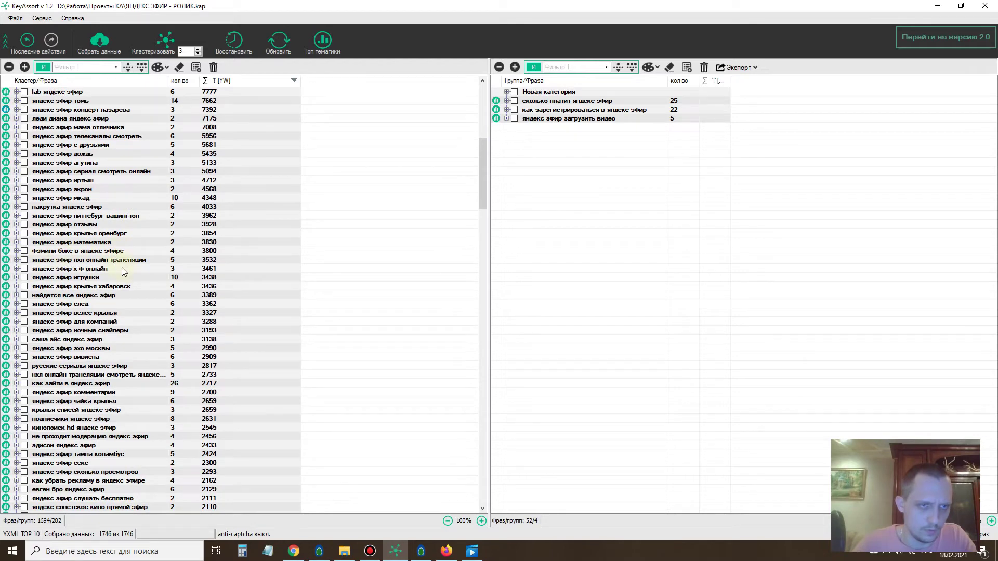
{"action": "scroll", "coordinate": [128, 322], "scroll_direction": "down", "scroll_amount": 1}
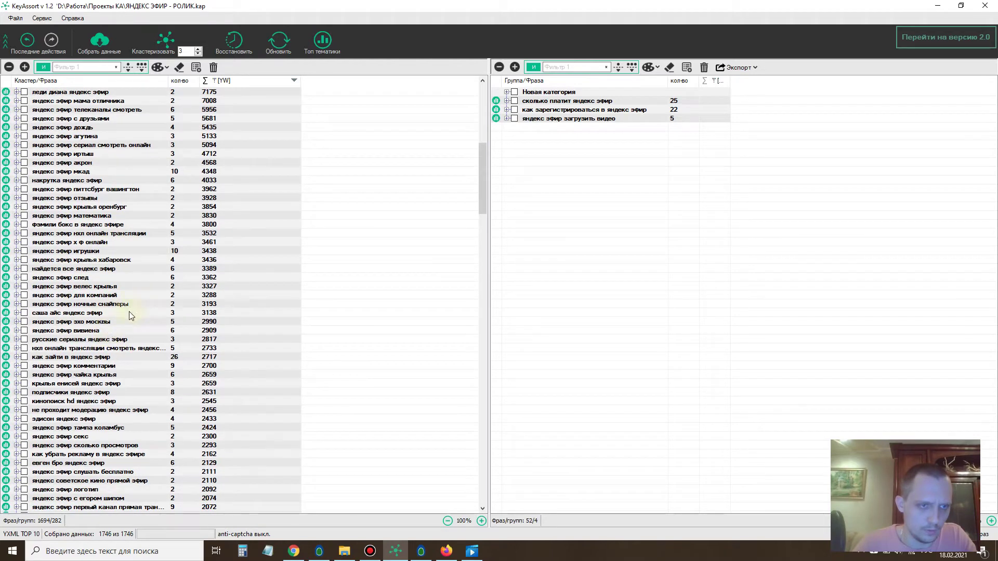
{"action": "scroll", "coordinate": [134, 306], "scroll_direction": "down", "scroll_amount": 1}
{"action": "scroll", "coordinate": [97, 331], "scroll_direction": "down", "scroll_amount": 1}
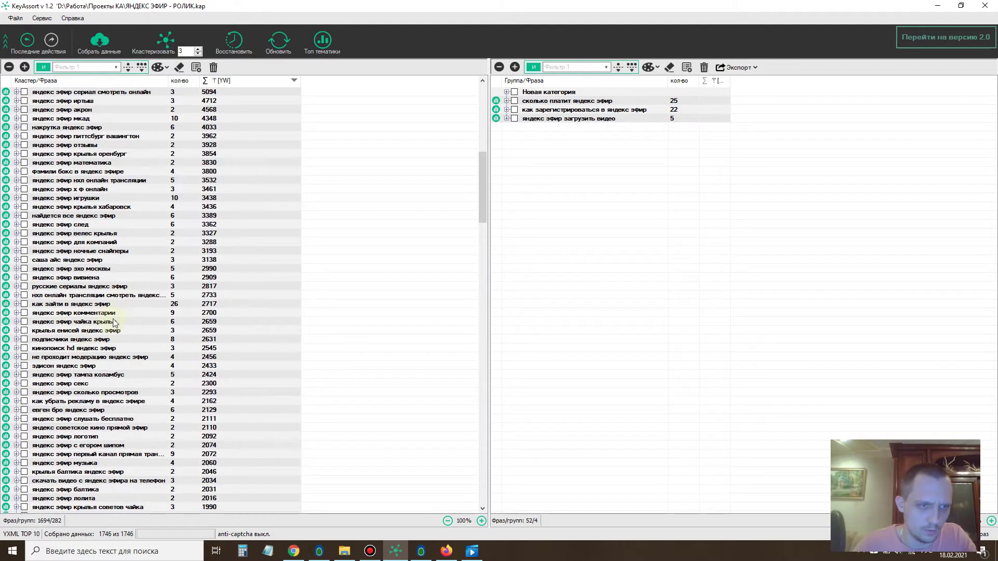
{"action": "scroll", "coordinate": [116, 310], "scroll_direction": "down", "scroll_amount": 1}
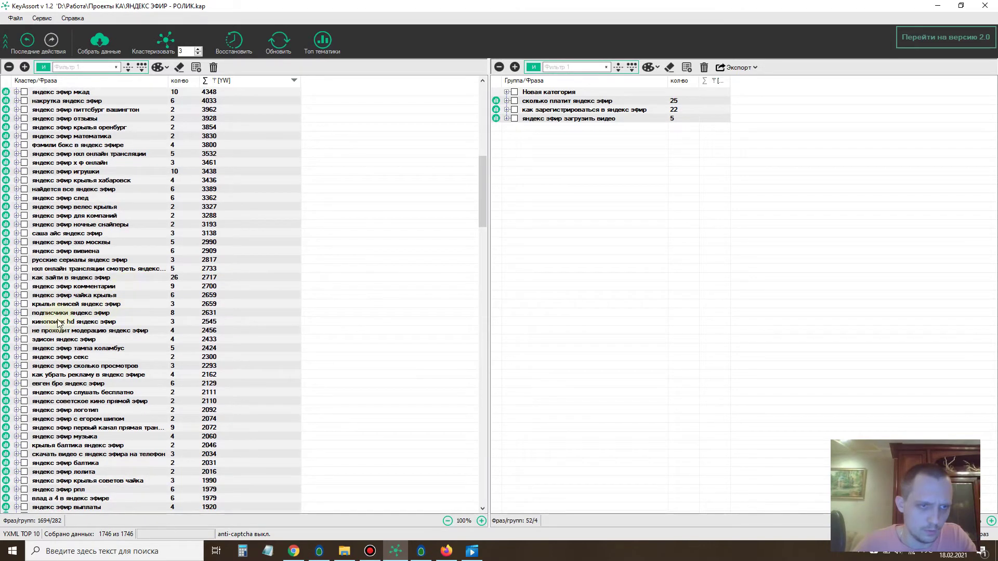
{"action": "left_click", "coordinate": [17, 313]}
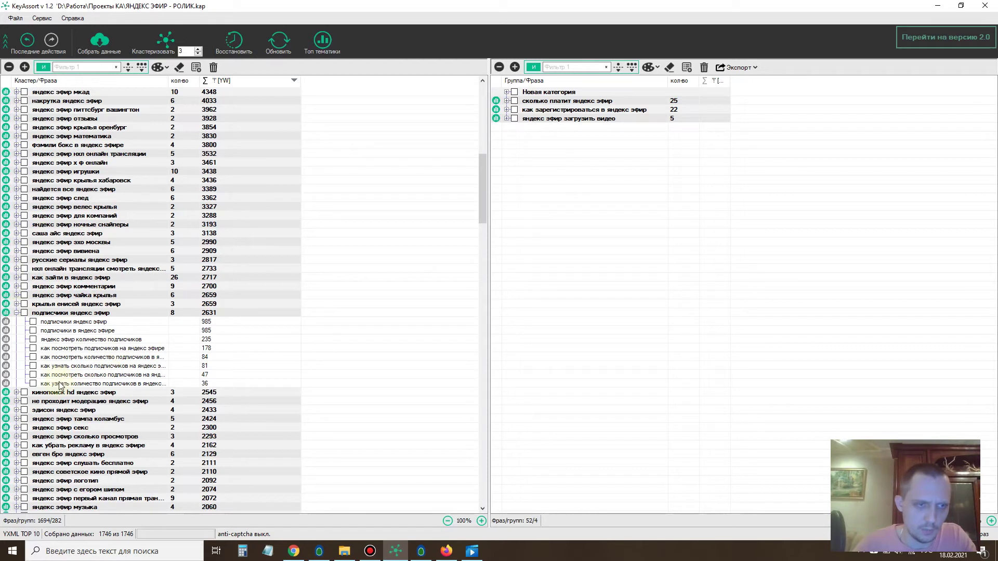
{"action": "left_click_drag", "start_coordinate": [169, 82], "coordinate": [265, 82]}
{"action": "left_click", "coordinate": [16, 313]}
{"action": "left_click", "coordinate": [44, 316]}
{"action": "left_click_drag", "start_coordinate": [43, 318], "coordinate": [577, 156]}
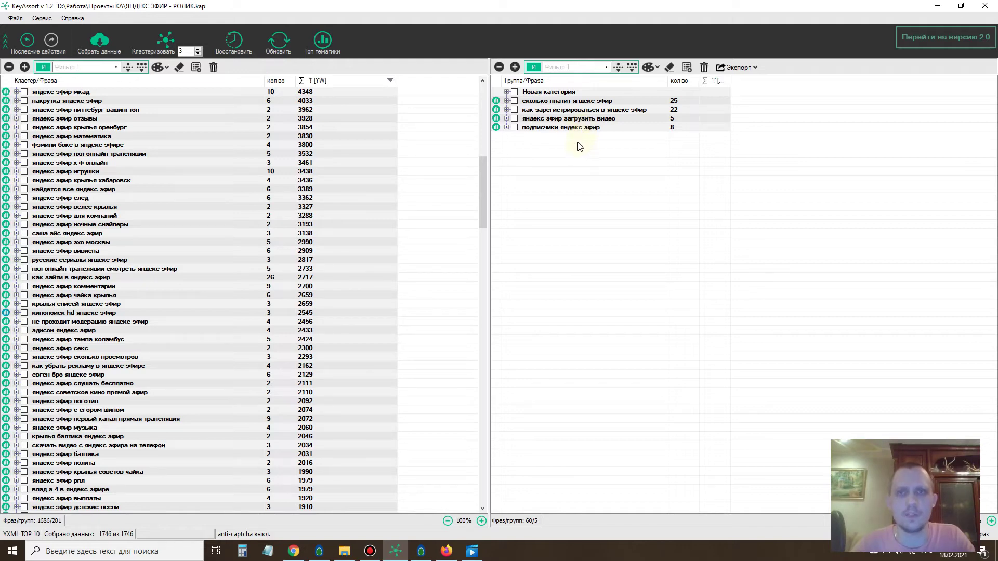
- Review the phrases inside the "подписчики яндекс эфир" group, widening the group phrase column to show them in full
{"action": "left_click", "coordinate": [507, 127]}
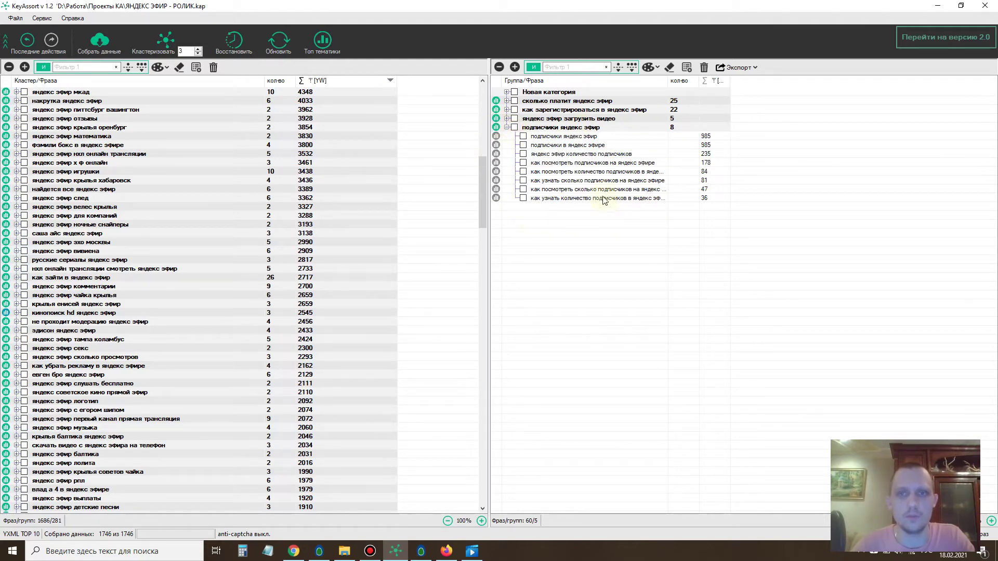
{"action": "left_click_drag", "start_coordinate": [668, 81], "coordinate": [741, 81]}
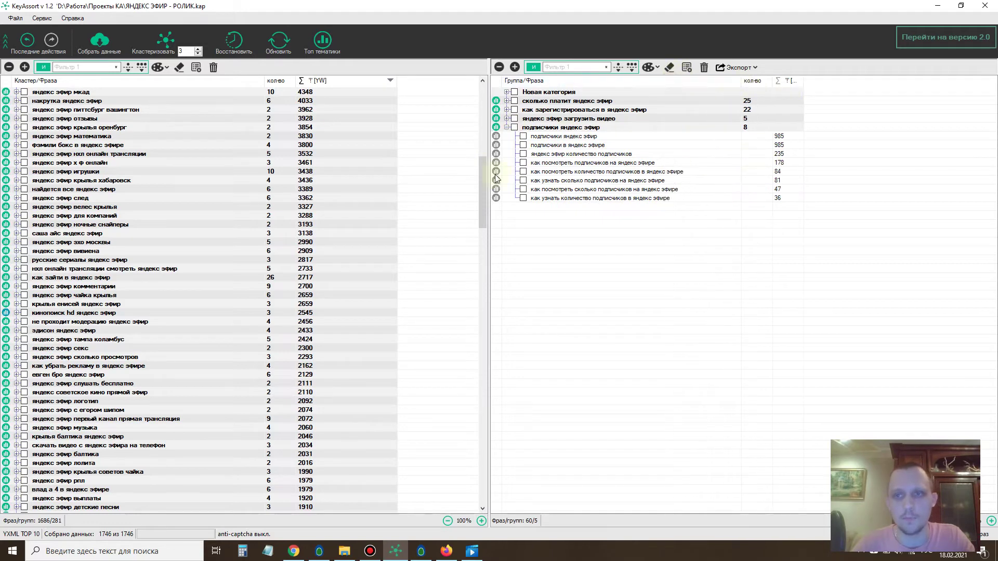
{"action": "left_click", "coordinate": [506, 128]}
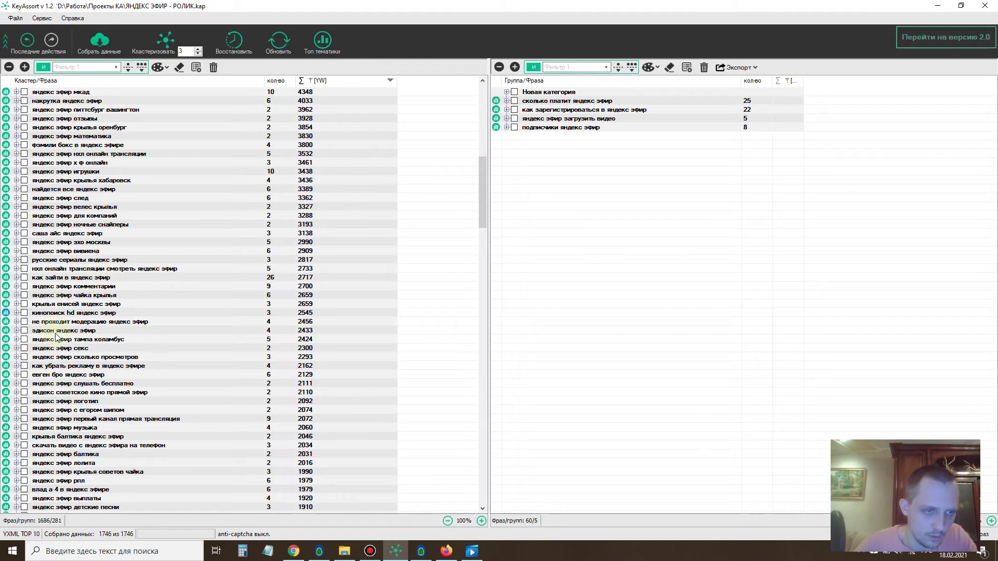
- Scan the cluster list by descending frequency and check the phrases inside the "яндекс эфир статистика" cluster
{"action": "scroll", "coordinate": [57, 335], "scroll_direction": "down", "scroll_amount": 1}
{"action": "scroll", "coordinate": [119, 377], "scroll_direction": "down", "scroll_amount": 1}
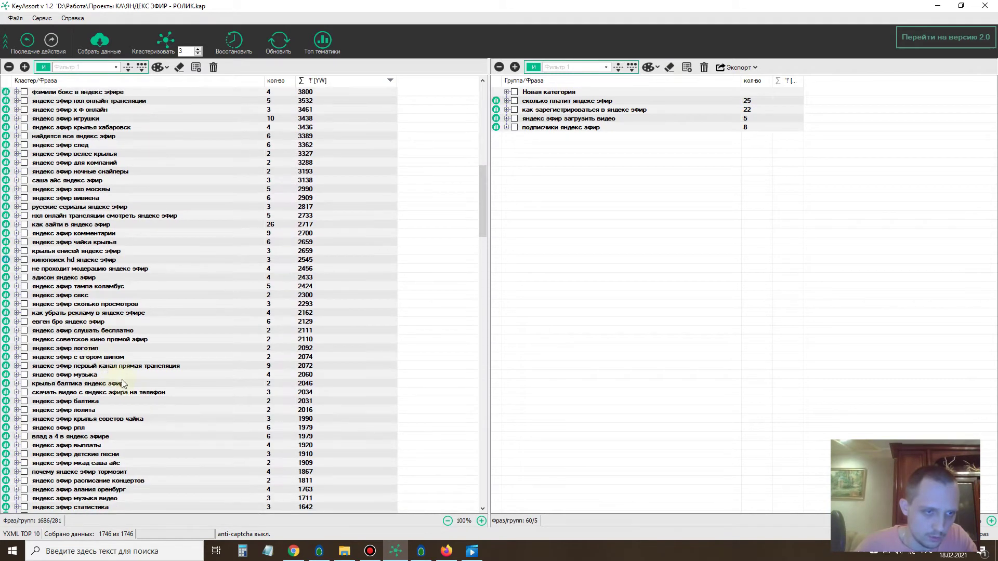
{"action": "scroll", "coordinate": [127, 372], "scroll_direction": "down", "scroll_amount": 1}
{"action": "scroll", "coordinate": [26, 340], "scroll_direction": "down", "scroll_amount": 1}
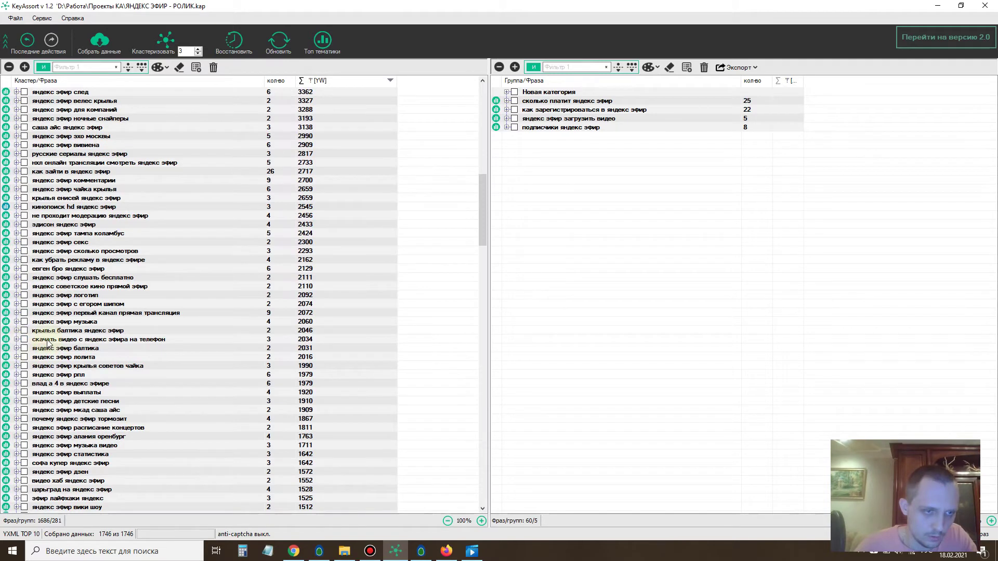
{"action": "scroll", "coordinate": [45, 342], "scroll_direction": "down", "scroll_amount": 3}
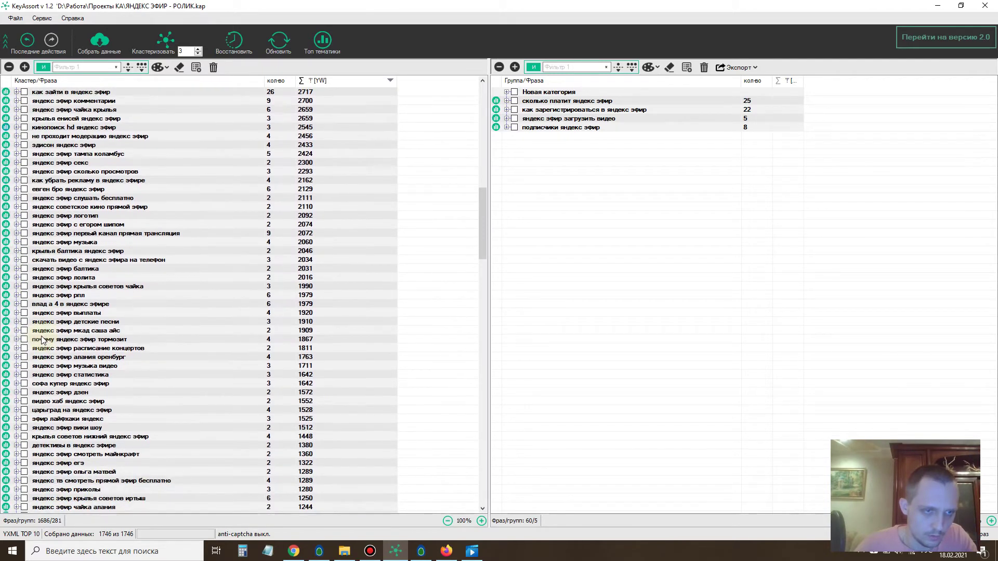
{"action": "scroll", "coordinate": [43, 341], "scroll_direction": "down", "scroll_amount": 1}
{"action": "scroll", "coordinate": [43, 341], "scroll_direction": "down", "scroll_amount": 1}
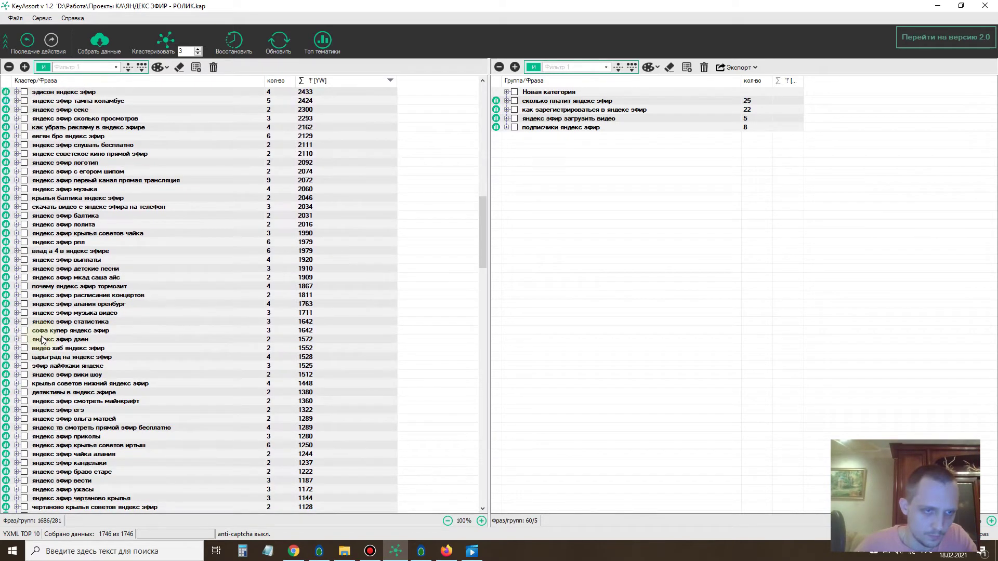
{"action": "scroll", "coordinate": [43, 341], "scroll_direction": "down", "scroll_amount": 1}
{"action": "left_click", "coordinate": [17, 295]}
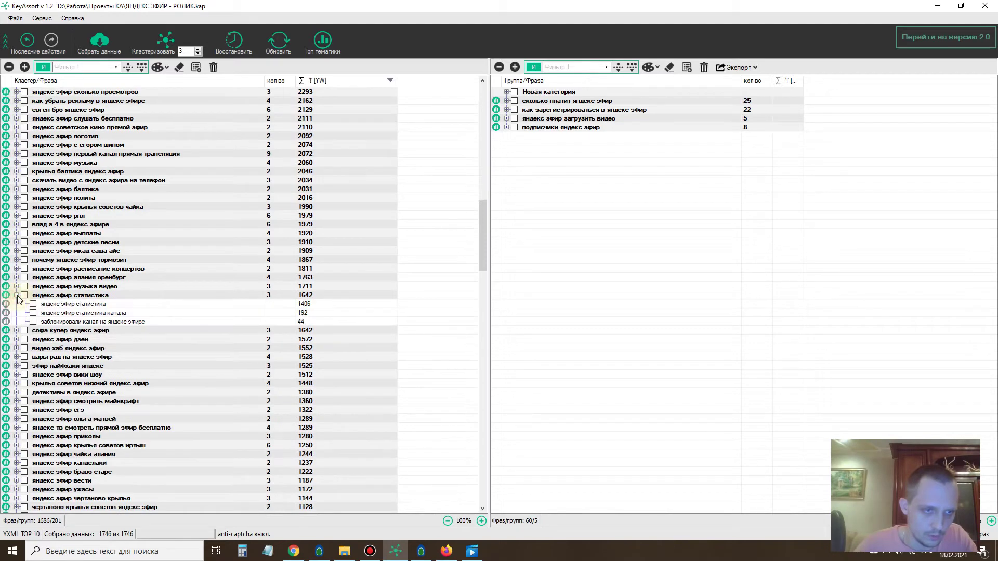
{"action": "left_click", "coordinate": [16, 296]}
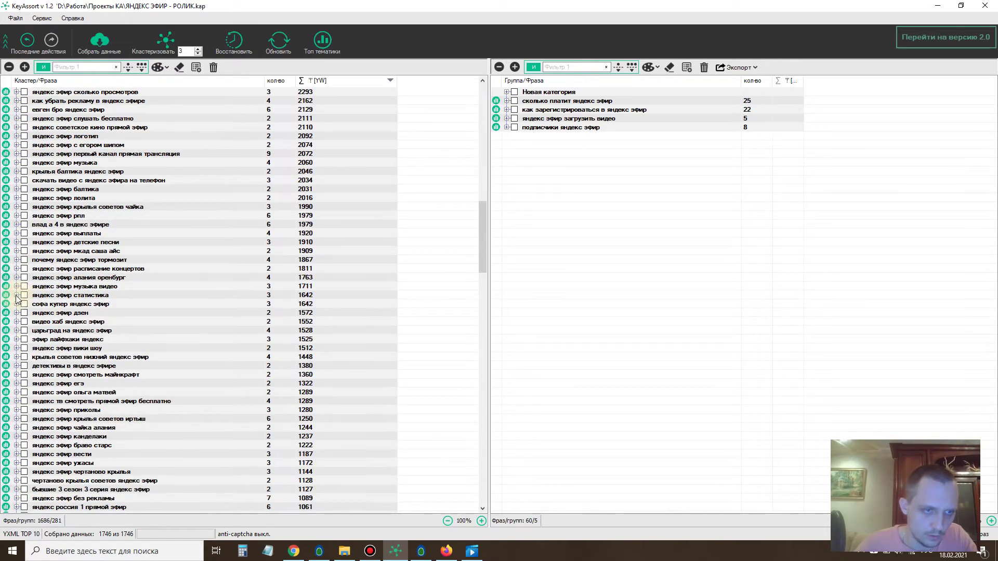
- Look through the lower-frequency clusters beyond "яндекс эфир статистика" for topics relevant to channel authors
{"action": "scroll", "coordinate": [17, 299], "scroll_direction": "down", "scroll_amount": 1}
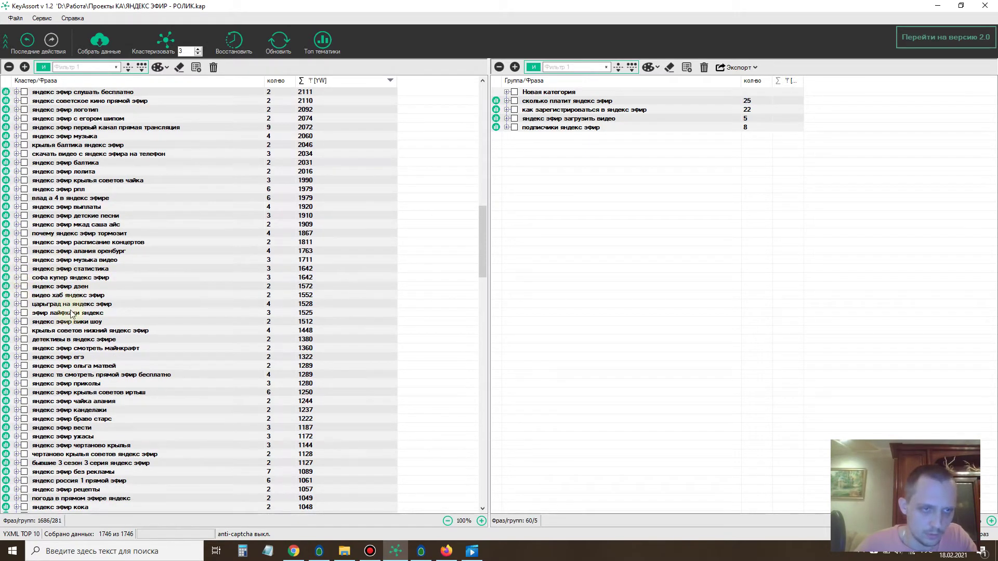
{"action": "scroll", "coordinate": [50, 273], "scroll_direction": "down", "scroll_amount": 1}
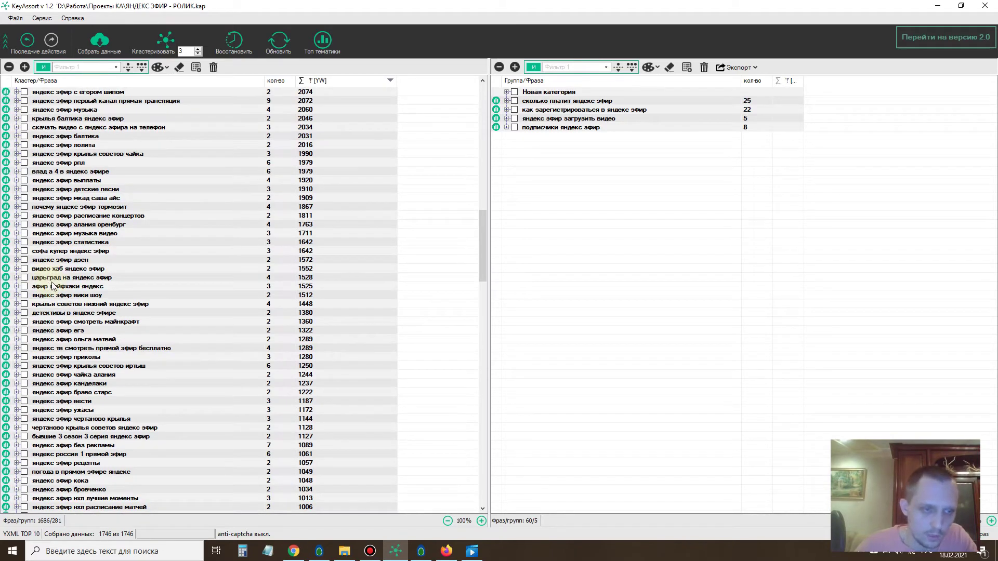
{"action": "scroll", "coordinate": [46, 287], "scroll_direction": "down", "scroll_amount": 4}
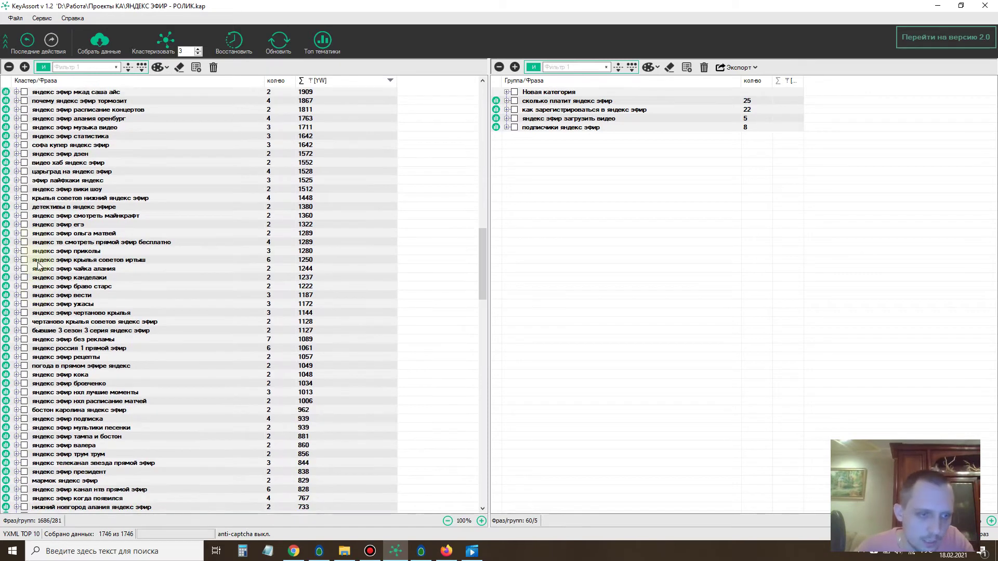
{"action": "scroll", "coordinate": [42, 288], "scroll_direction": "down", "scroll_amount": 2}
{"action": "scroll", "coordinate": [92, 312], "scroll_direction": "down", "scroll_amount": 1}
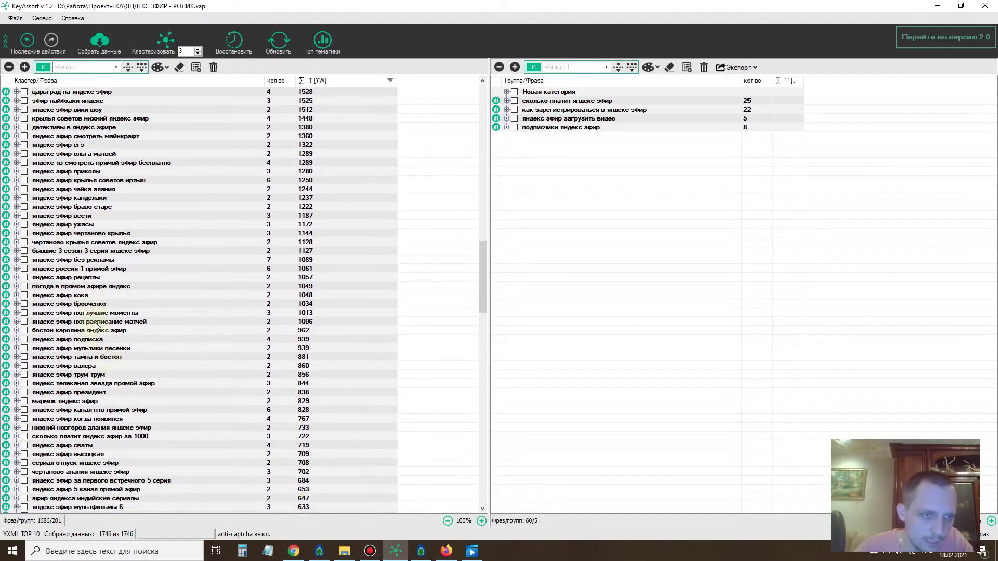
{"action": "scroll", "coordinate": [108, 287], "scroll_direction": "down", "scroll_amount": 1}
{"action": "scroll", "coordinate": [110, 345], "scroll_direction": "down", "scroll_amount": 2}
{"action": "scroll", "coordinate": [164, 305], "scroll_direction": "up", "scroll_amount": 20}
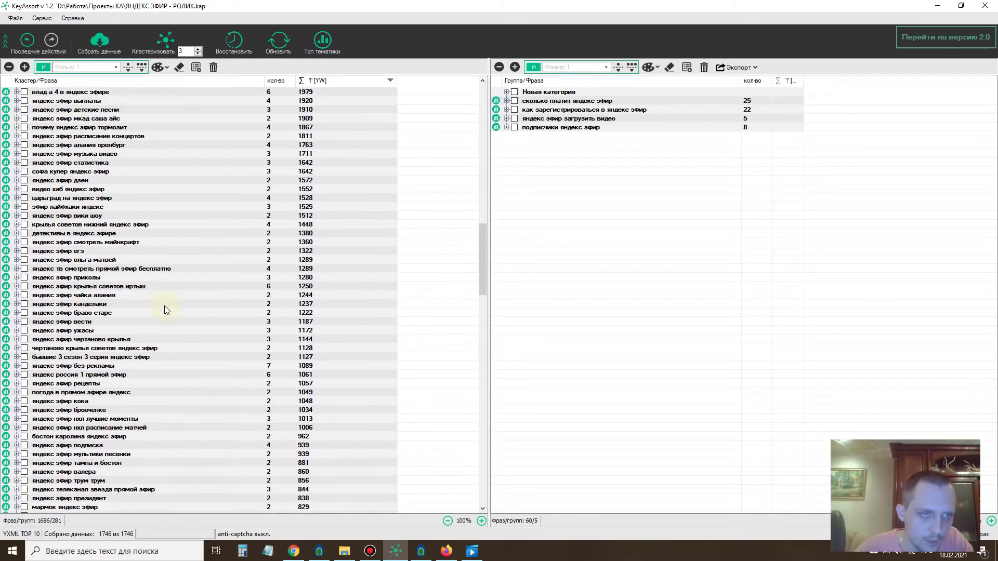
- Filter the clusters by "зара", check and transfer the "яндекс эфир монетизация" cluster to the groups, and clear the filter
{"action": "left_click", "coordinate": [73, 67]}
{"action": "type", "text": "зара"}
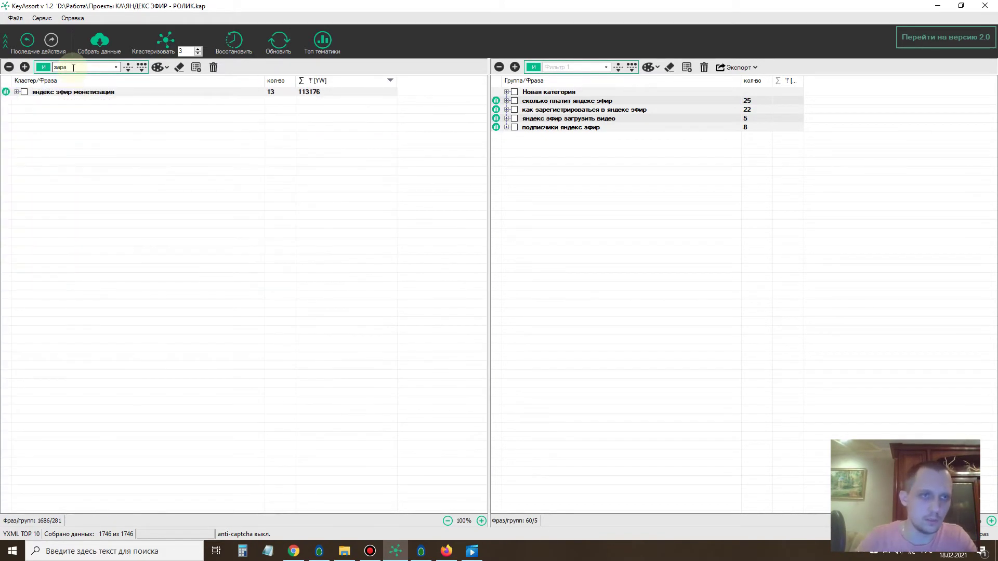
{"action": "left_click", "coordinate": [17, 92]}
{"action": "left_click", "coordinate": [16, 92]}
{"action": "left_click_drag", "start_coordinate": [78, 92], "coordinate": [532, 137]}
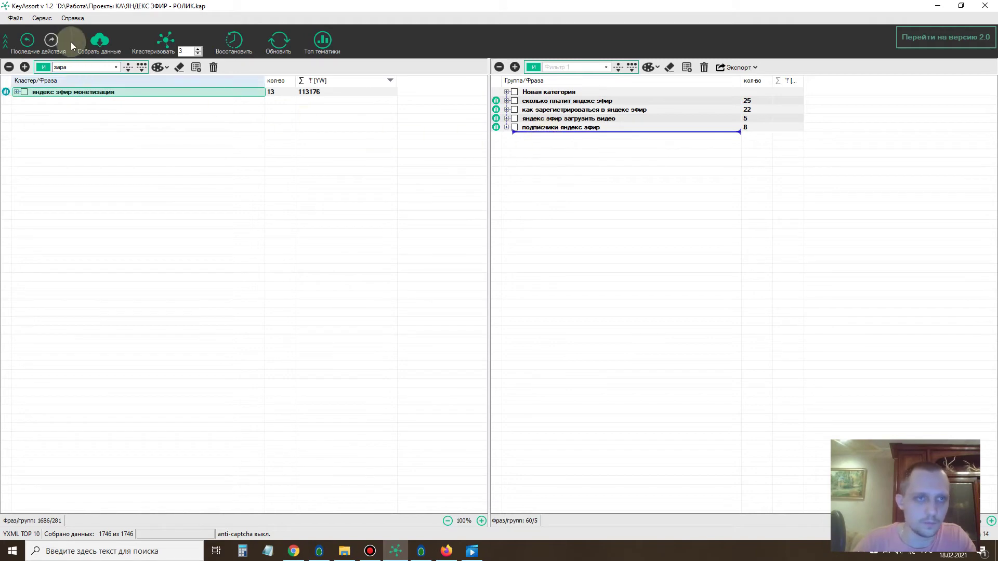
{"action": "left_click", "coordinate": [116, 67]}
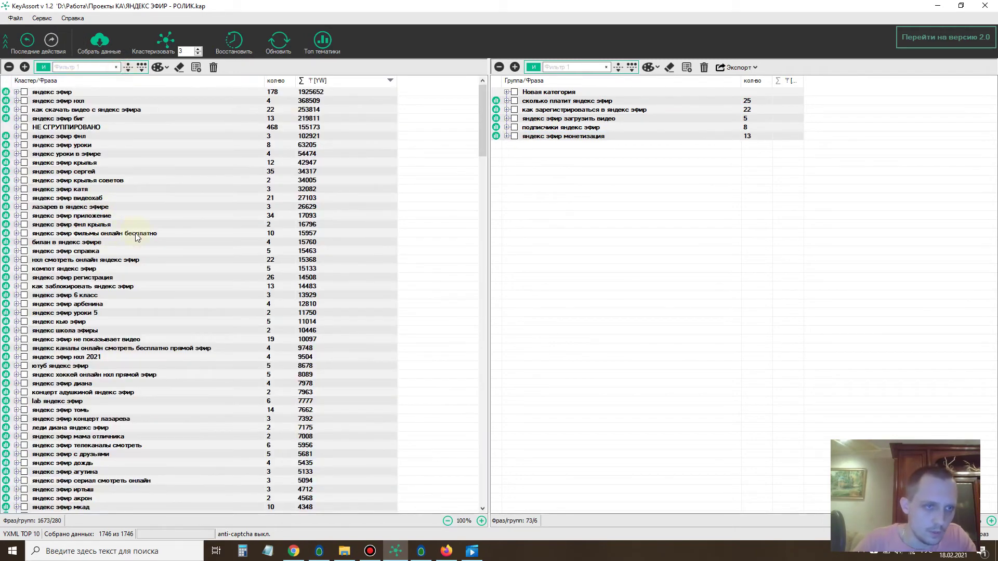
- Scan the high-frequency clusters and check the phrases inside the "ютуб яндекс эфир" cluster
{"action": "scroll", "coordinate": [142, 186], "scroll_direction": "down", "scroll_amount": 3}
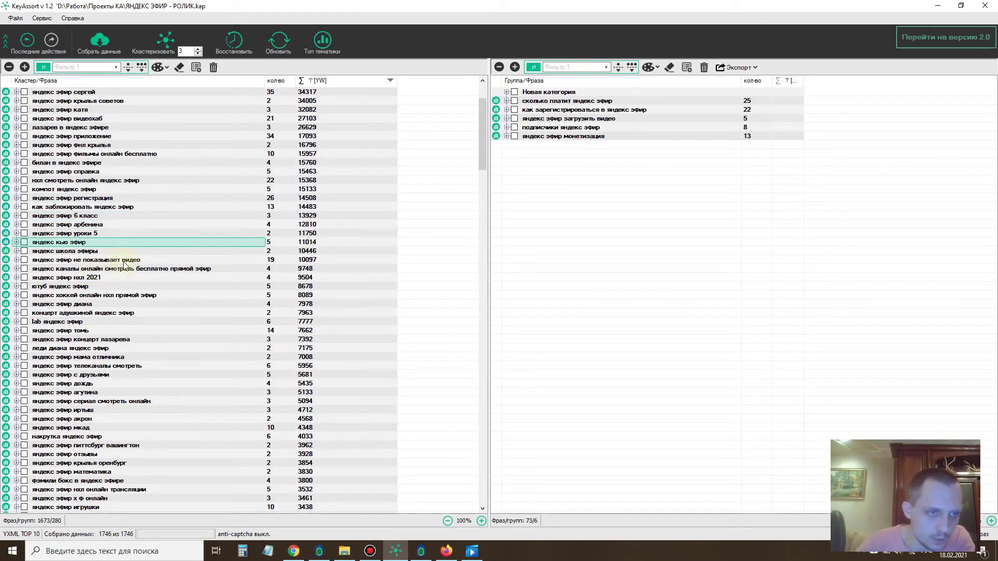
{"action": "key", "text": "Down"}
{"action": "key", "text": "Down"}
{"action": "key", "text": "Down"}
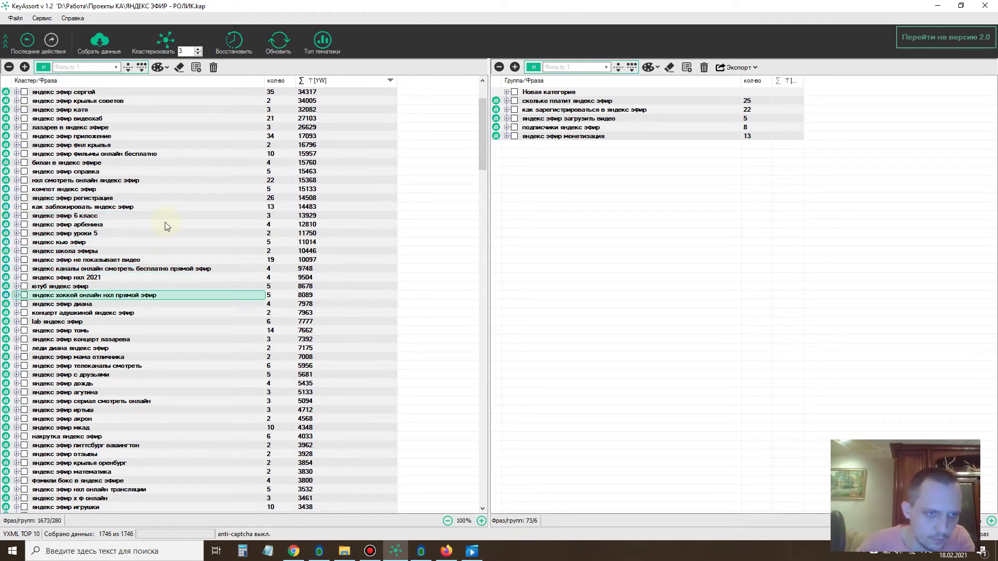
{"action": "left_click", "coordinate": [16, 286]}
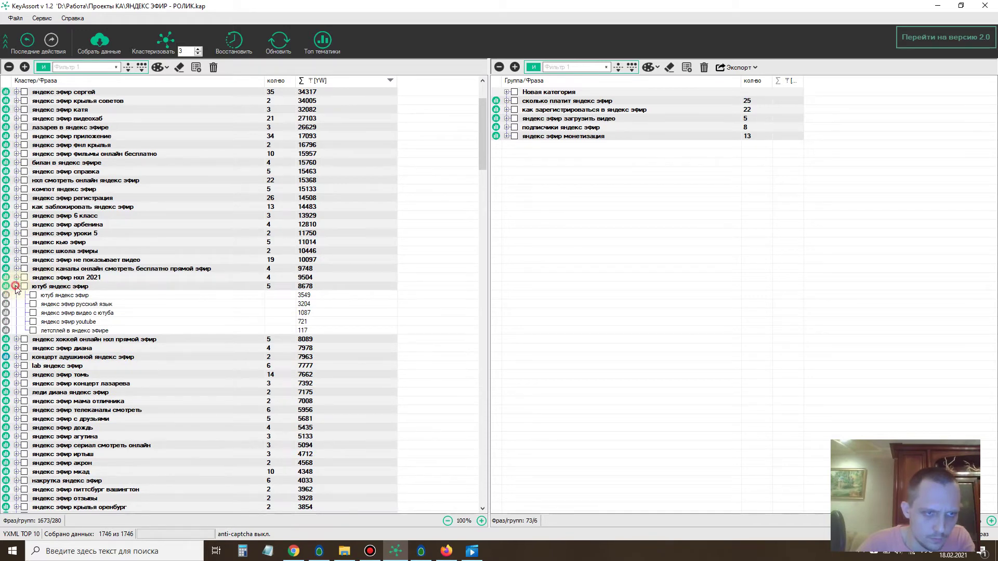
{"action": "left_click", "coordinate": [16, 286]}
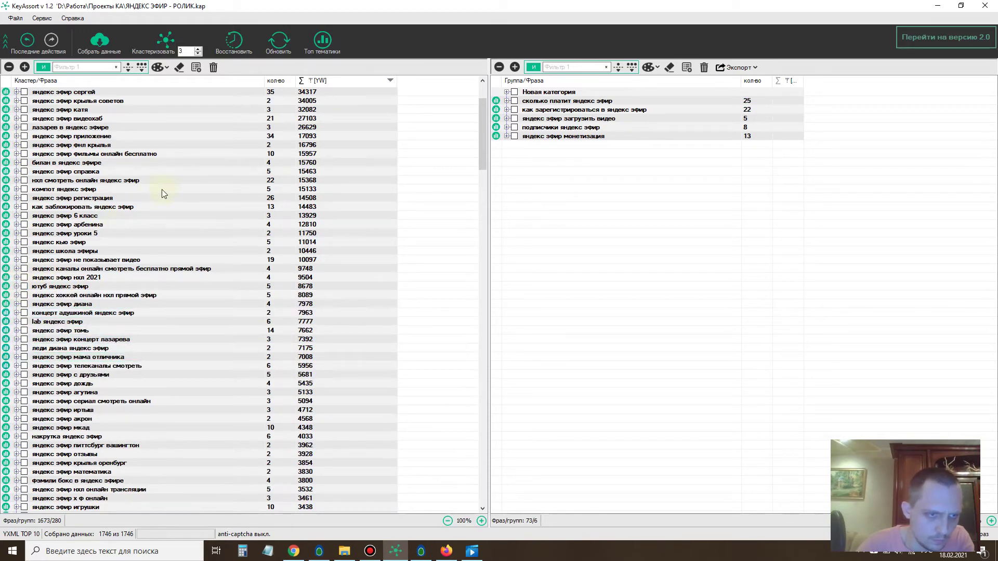
- Find the "накрутка яндекс эфир" cluster, check its phrases and transfer it to the groups
{"action": "key", "text": "Down"}
{"action": "key", "text": "Down"}
{"action": "key", "text": "Down"}
{"action": "key", "text": "Down"}
{"action": "scroll", "coordinate": [162, 193], "scroll_direction": "down", "scroll_amount": 3}
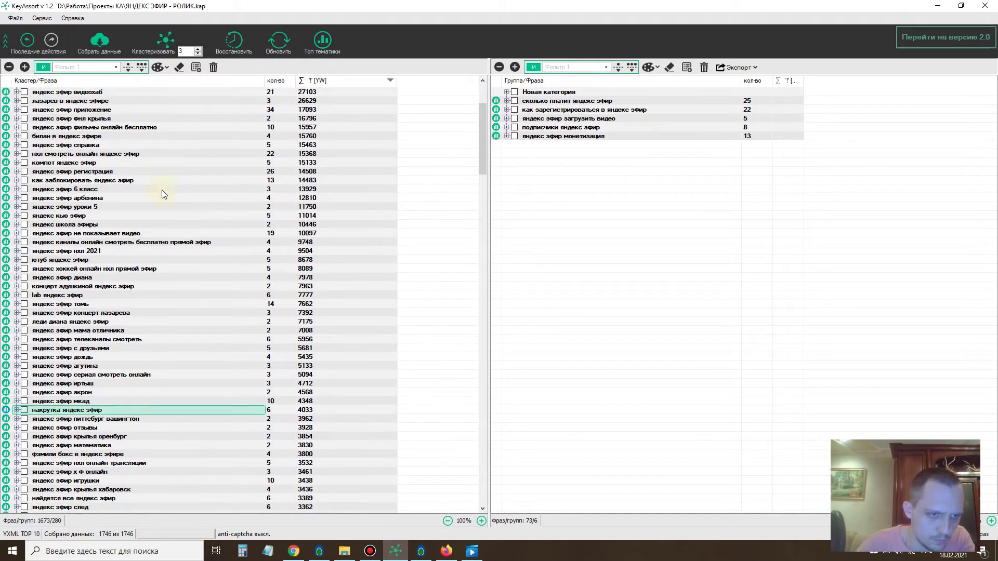
{"action": "left_click", "coordinate": [16, 358]}
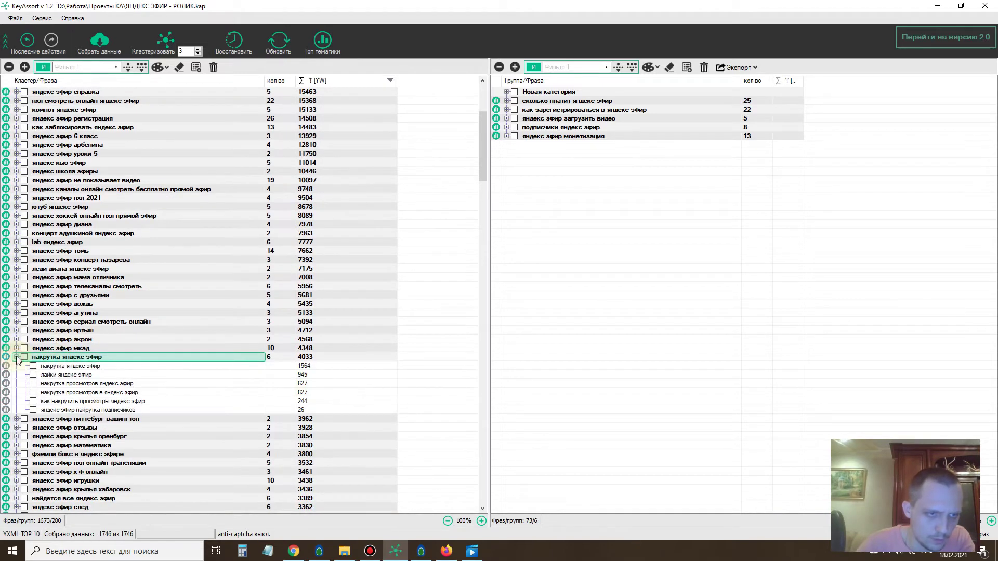
{"action": "left_click", "coordinate": [17, 357]}
{"action": "left_click_drag", "start_coordinate": [66, 357], "coordinate": [584, 143]}
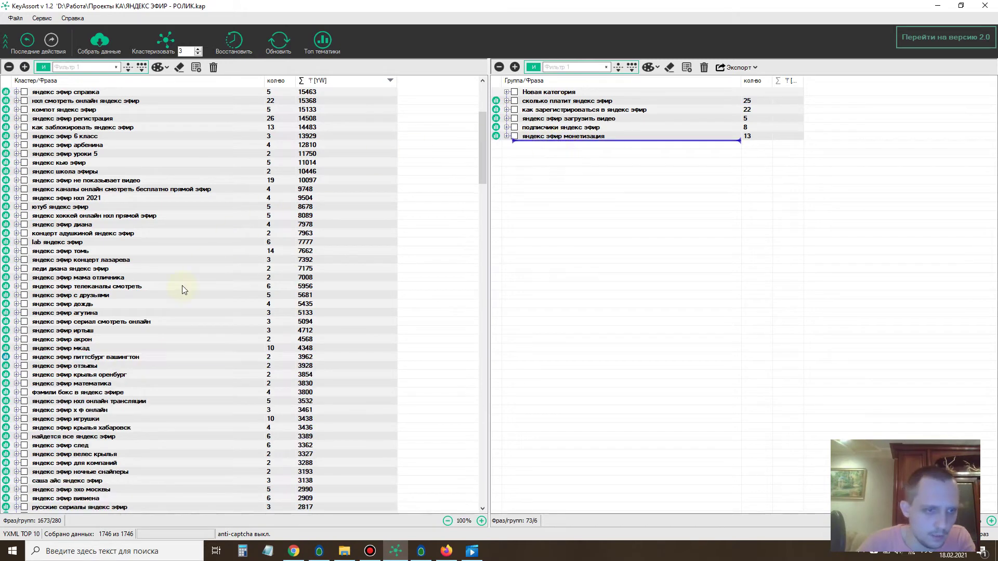
- Go through the following clusters in frequency order and check the phrases inside "яндекс эфир сколько просмотров"
{"action": "scroll", "coordinate": [166, 289], "scroll_direction": "down", "scroll_amount": 2}
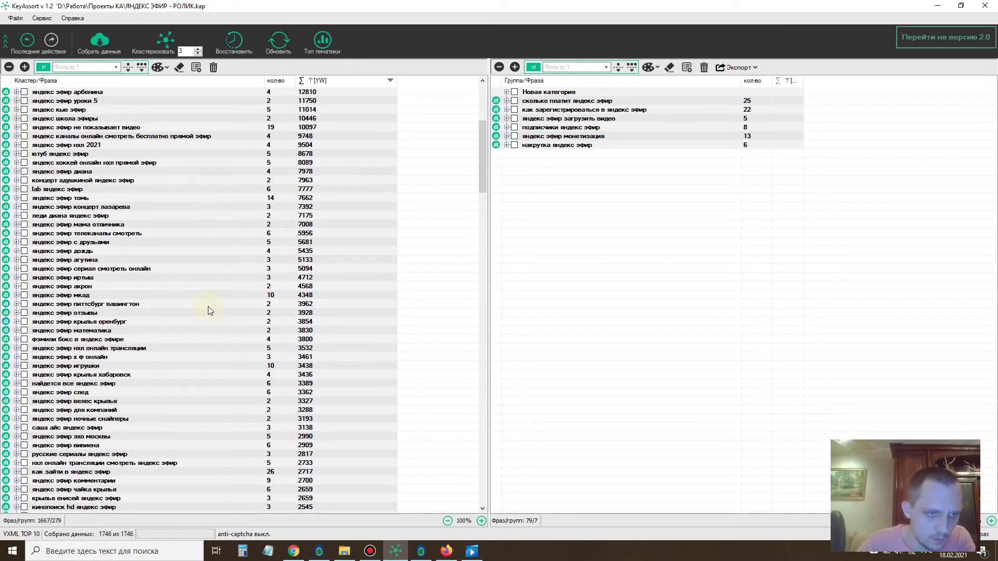
{"action": "scroll", "coordinate": [211, 303], "scroll_direction": "down", "scroll_amount": 1}
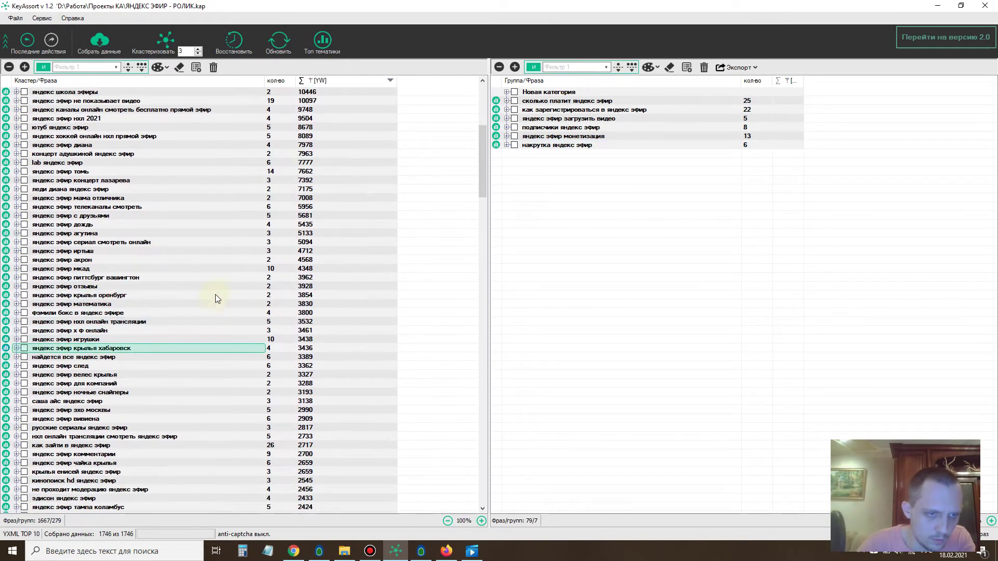
{"action": "scroll", "coordinate": [220, 290], "scroll_direction": "down", "scroll_amount": 1}
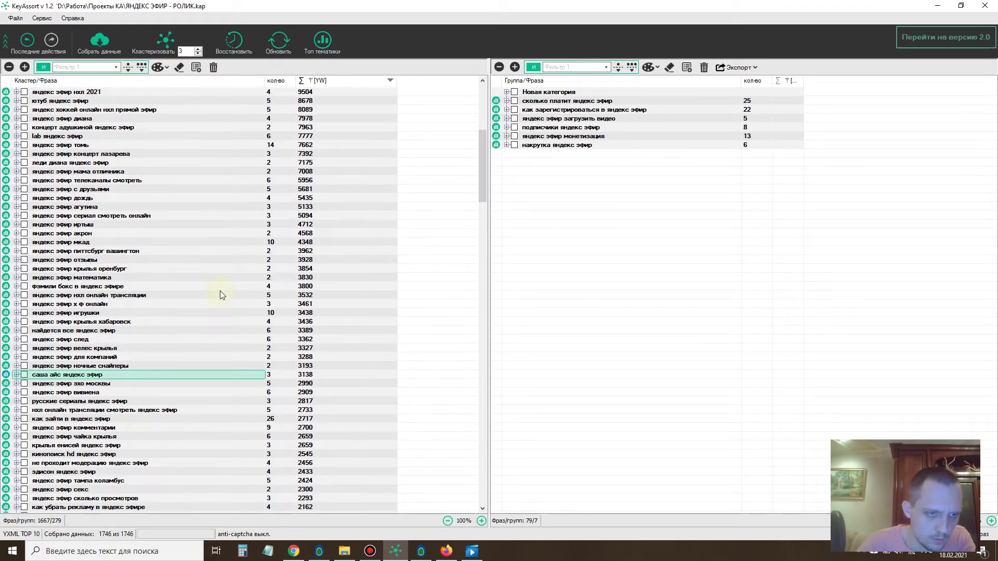
{"action": "key", "text": "Down"}
{"action": "key", "text": "Down"}
{"action": "key", "text": "Down"}
{"action": "key", "text": "Down"}
{"action": "key", "text": "Down"}
{"action": "key", "text": "Down"}
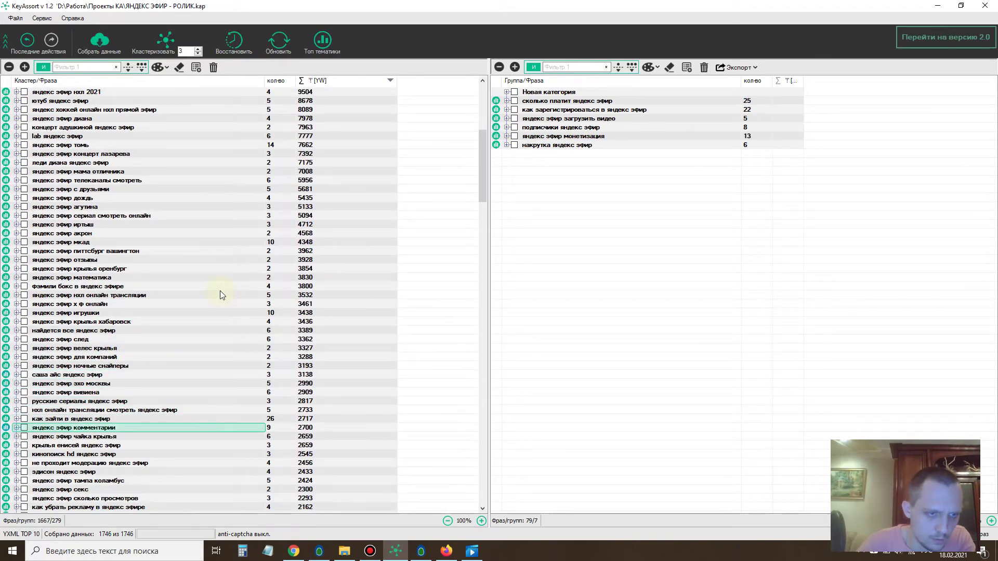
{"action": "key", "text": "Down"}
{"action": "key", "text": "Down"}
{"action": "key", "text": "Down"}
{"action": "scroll", "coordinate": [221, 289], "scroll_direction": "down", "scroll_amount": 5}
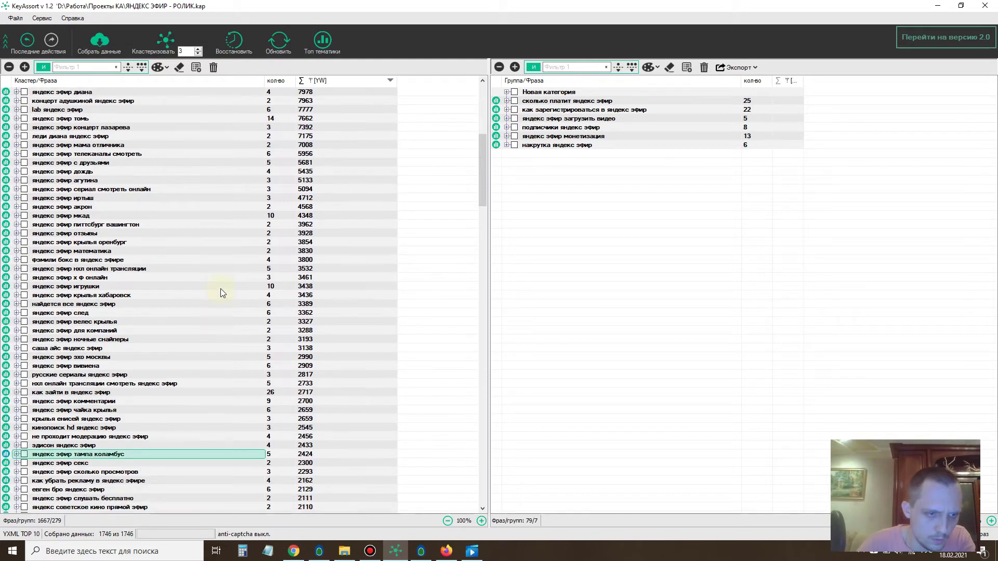
{"action": "key", "text": "Down"}
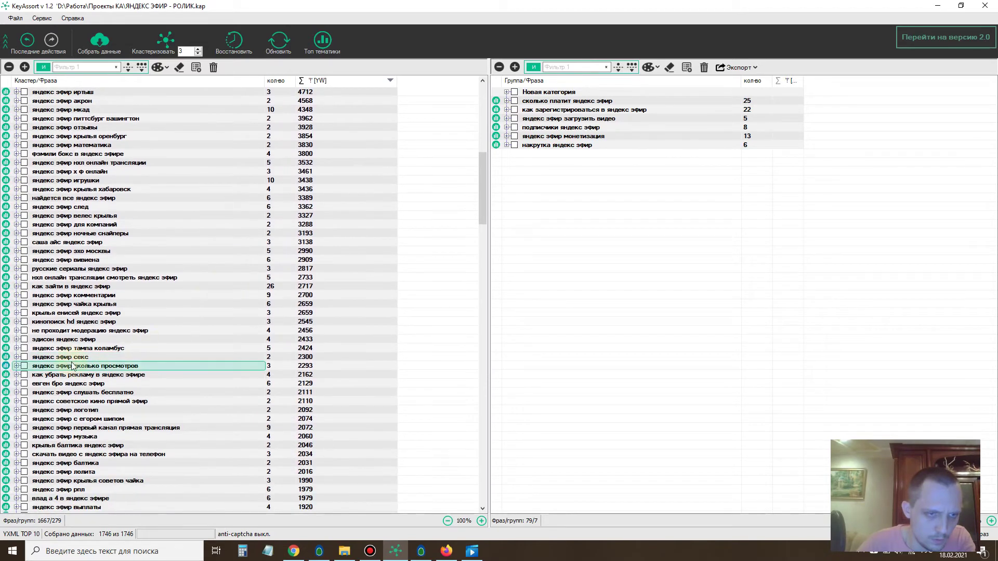
{"action": "left_click", "coordinate": [16, 366]}
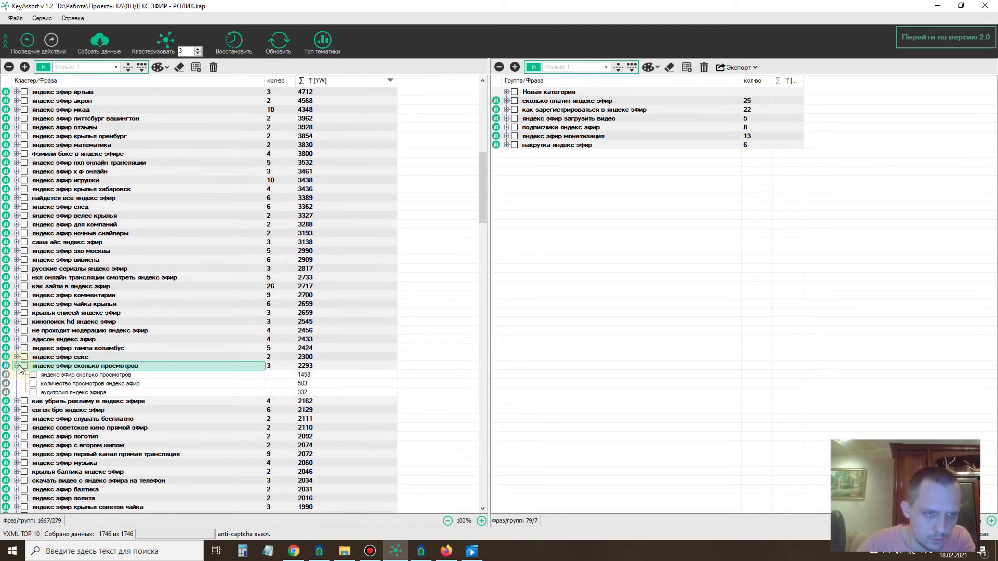
{"action": "left_click", "coordinate": [17, 366]}
- Find the "яндекс эфир выплаты" cluster further down the list, check its phrases and transfer it to the groups
{"action": "scroll", "coordinate": [236, 269], "scroll_direction": "down", "scroll_amount": 2}
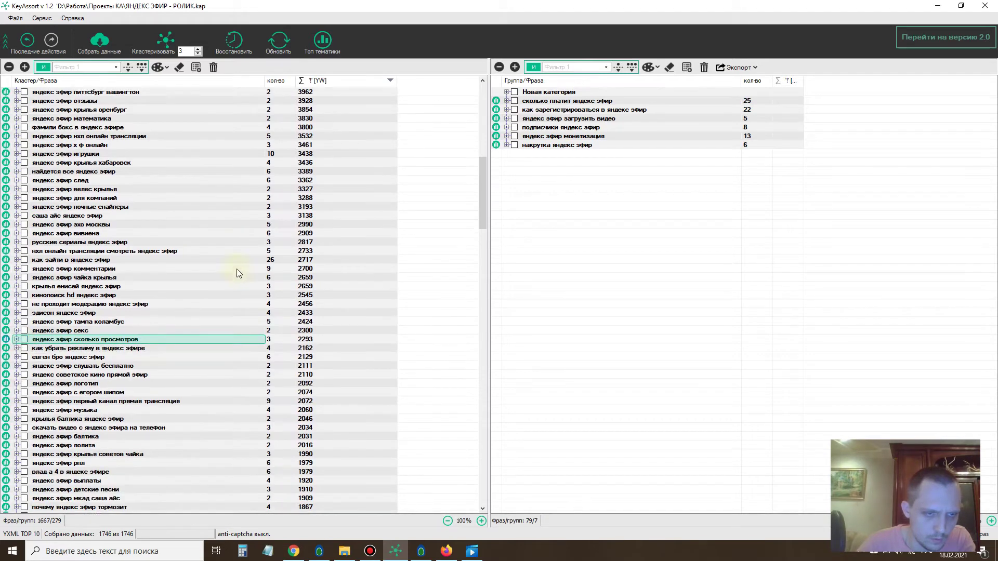
{"action": "key", "text": "Down"}
{"action": "key", "text": "Down"}
{"action": "key", "text": "Down"}
{"action": "key", "text": "Down"}
{"action": "key", "text": "Down"}
{"action": "key", "text": "Down"}
{"action": "key", "text": "Down"}
{"action": "key", "text": "Down"}
{"action": "key", "text": "Down"}
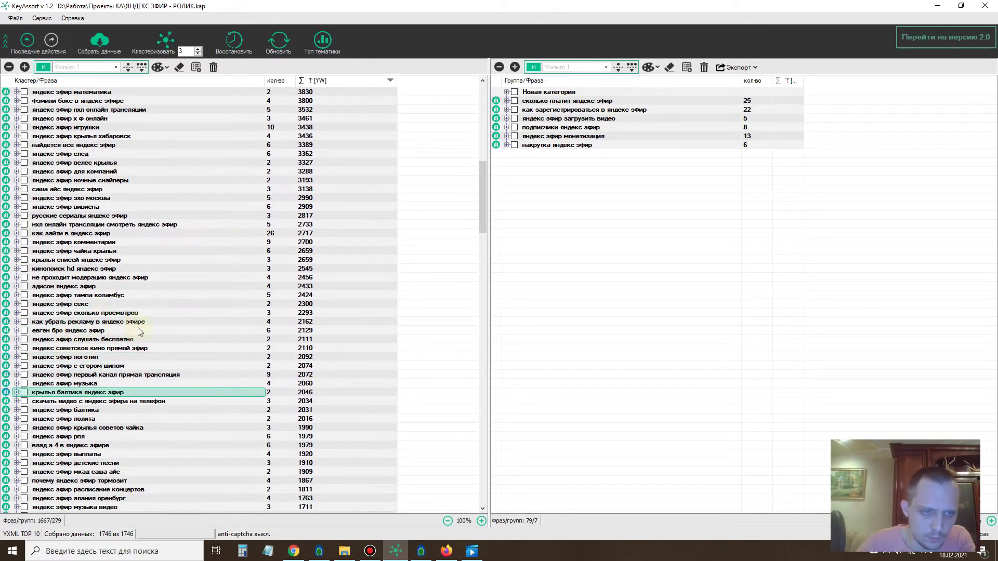
{"action": "left_click", "coordinate": [172, 345]}
{"action": "scroll", "coordinate": [173, 344], "scroll_direction": "down", "scroll_amount": 2}
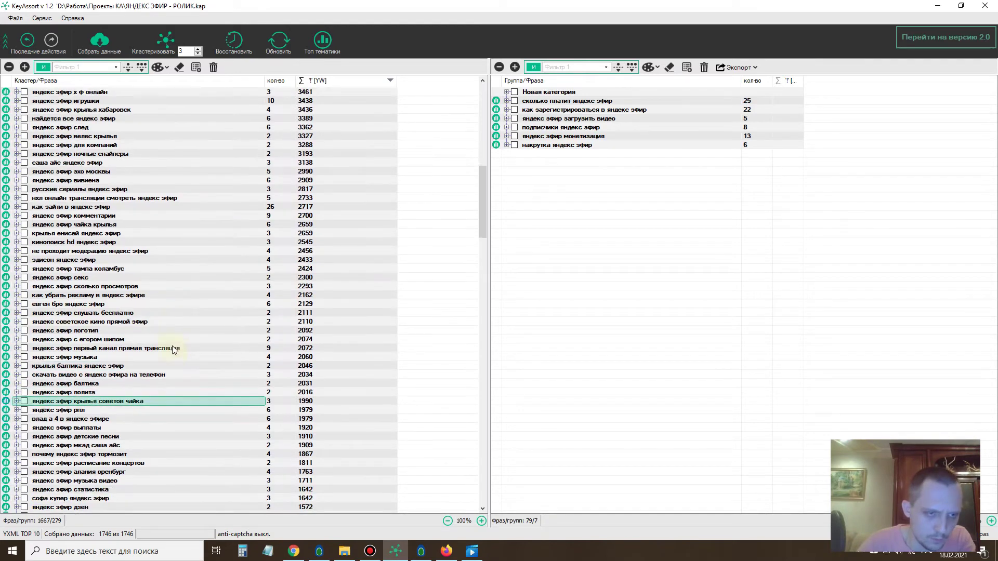
{"action": "key", "text": "Down"}
{"action": "key", "text": "Down"}
{"action": "key", "text": "Down"}
{"action": "key", "text": "Down"}
{"action": "key", "text": "Down"}
{"action": "key", "text": "Down"}
{"action": "key", "text": "Down"}
{"action": "key", "text": "Down"}
{"action": "key", "text": "Down"}
{"action": "key", "text": "Down"}
{"action": "key", "text": "Down"}
{"action": "key", "text": "Down"}
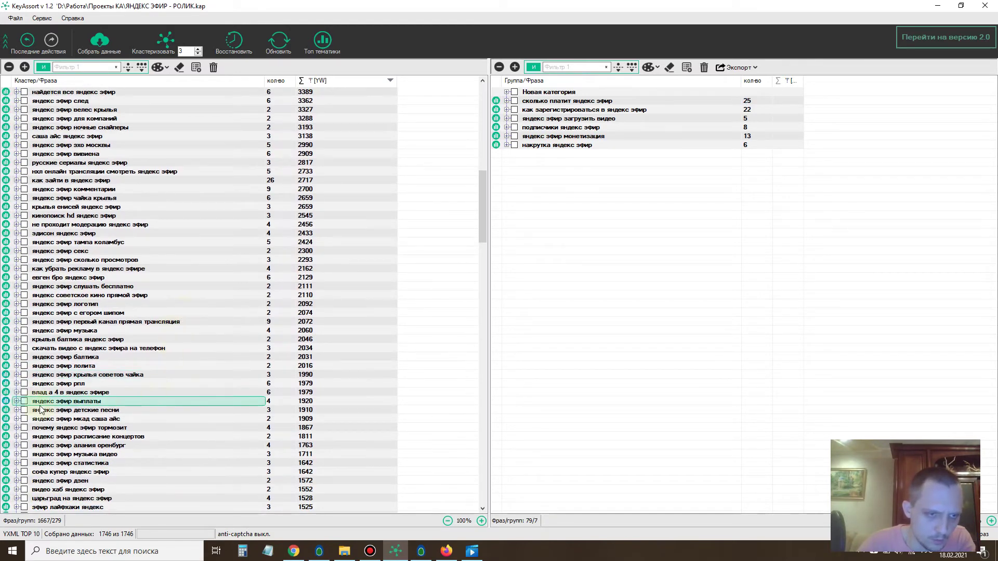
{"action": "left_click", "coordinate": [17, 401]}
{"action": "left_click", "coordinate": [17, 403]}
{"action": "left_click_drag", "start_coordinate": [62, 403], "coordinate": [588, 153]}
{"action": "left_click_drag", "start_coordinate": [585, 153], "coordinate": [586, 154]}
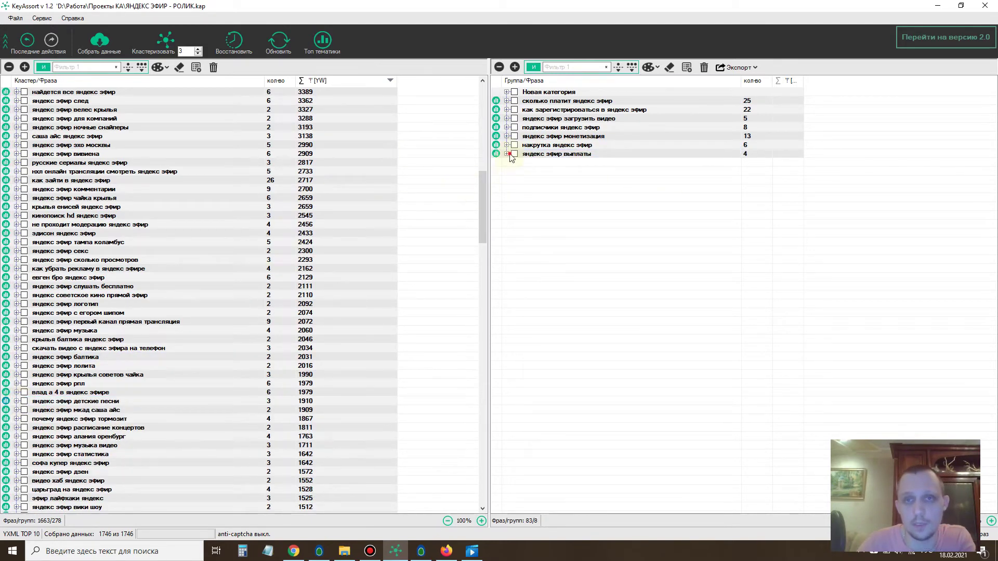
- Expand the "яндекс эфир выплаты" group and examine its phrases and the frequency of "как вывести деньги с яндекс эфира"
{"action": "left_click", "coordinate": [508, 153]}
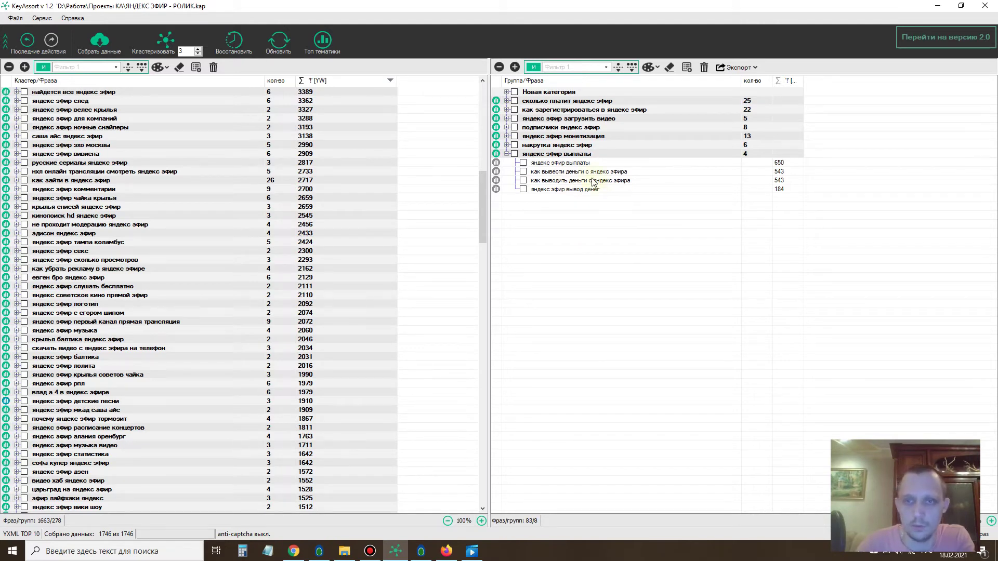
{"action": "left_click", "coordinate": [593, 173]}
{"action": "left_click", "coordinate": [783, 173]}
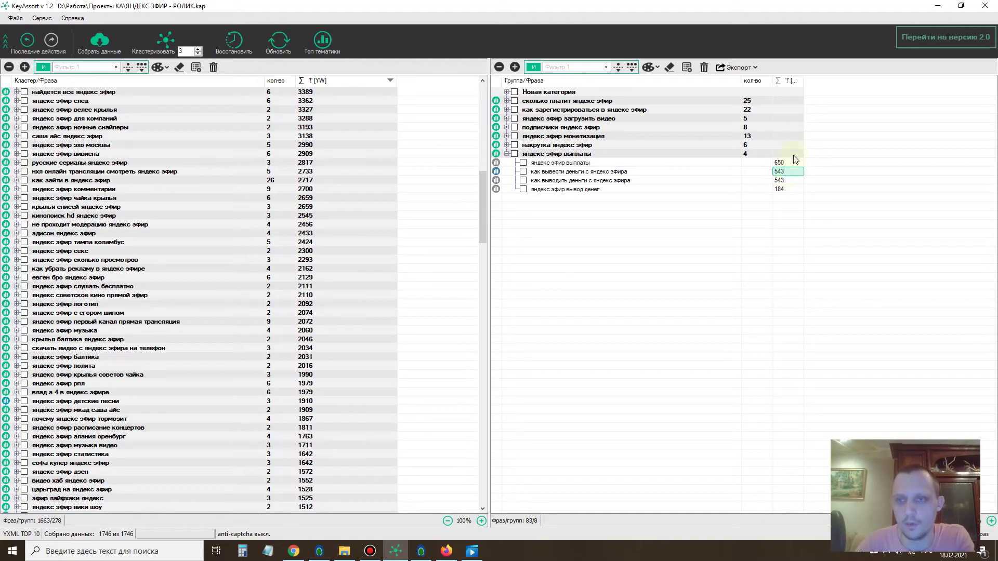
- Widen the [YW] frequency column in the groups list and show the sum of frequencies for each group
{"action": "left_click_drag", "start_coordinate": [800, 78], "coordinate": [888, 78]}
{"action": "left_click", "coordinate": [792, 83]}
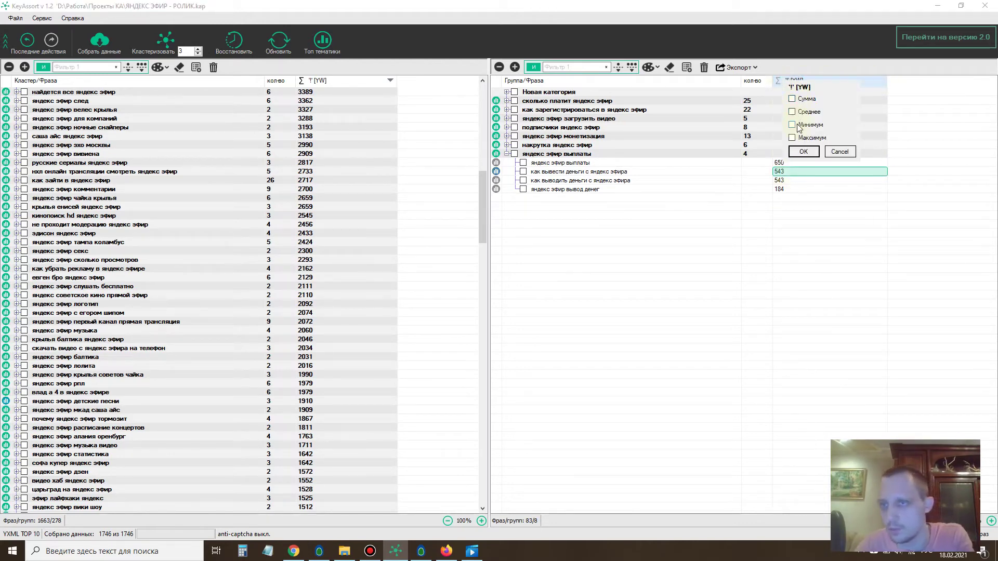
{"action": "left_click", "coordinate": [793, 99]}
{"action": "left_click", "coordinate": [804, 151]}
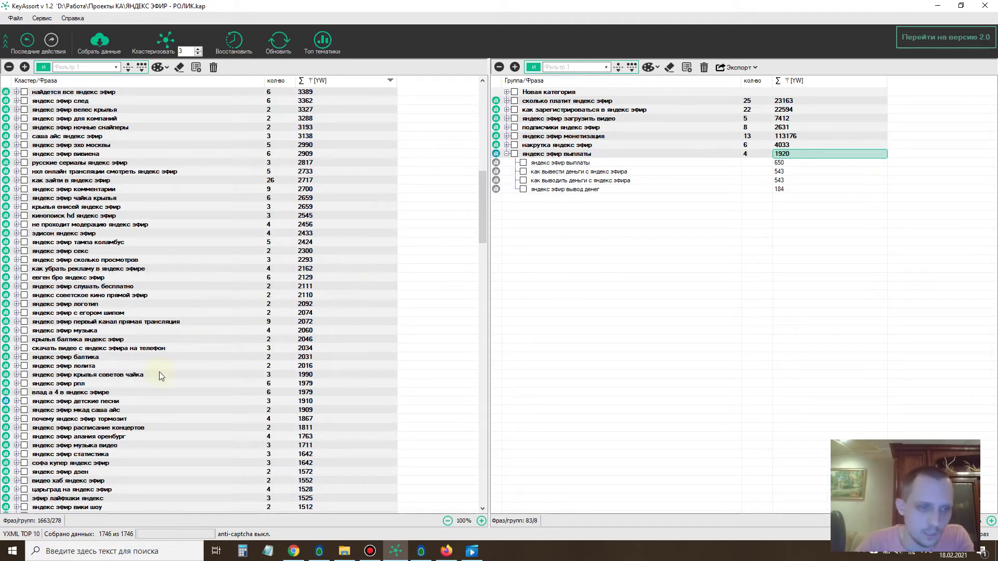
- Skim the lower-frequency clusters for author-related topics, collapse the "яндекс эфир выплаты" group and return to the most frequent clusters
{"action": "scroll", "coordinate": [150, 379], "scroll_direction": "down", "scroll_amount": 2}
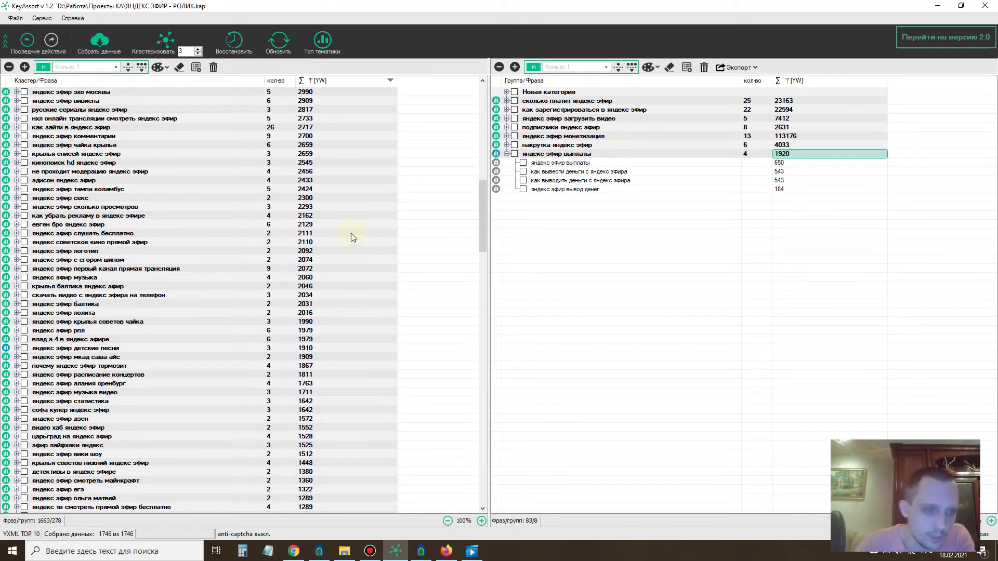
{"action": "scroll", "coordinate": [171, 354], "scroll_direction": "down", "scroll_amount": 3}
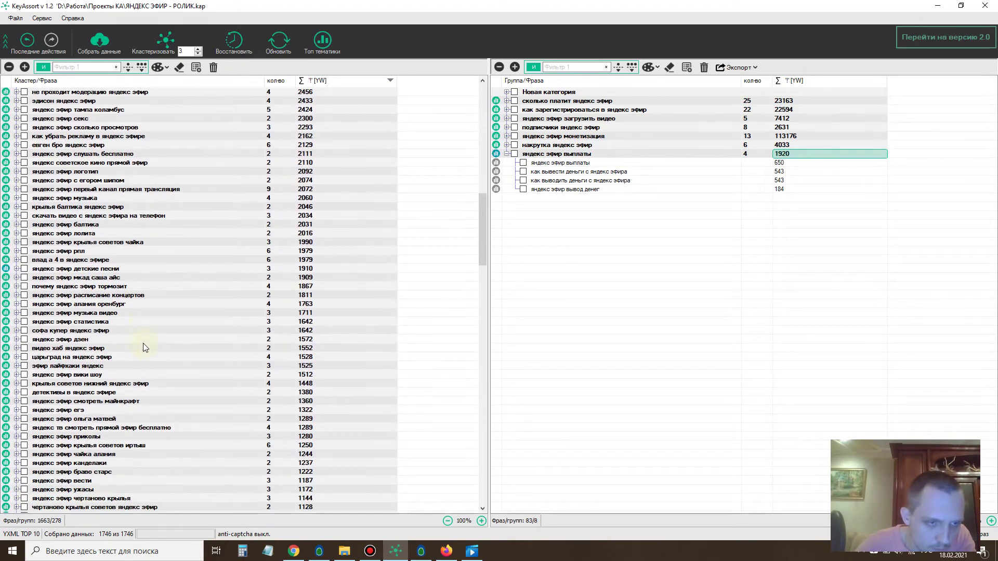
{"action": "scroll", "coordinate": [143, 342], "scroll_direction": "down", "scroll_amount": 2}
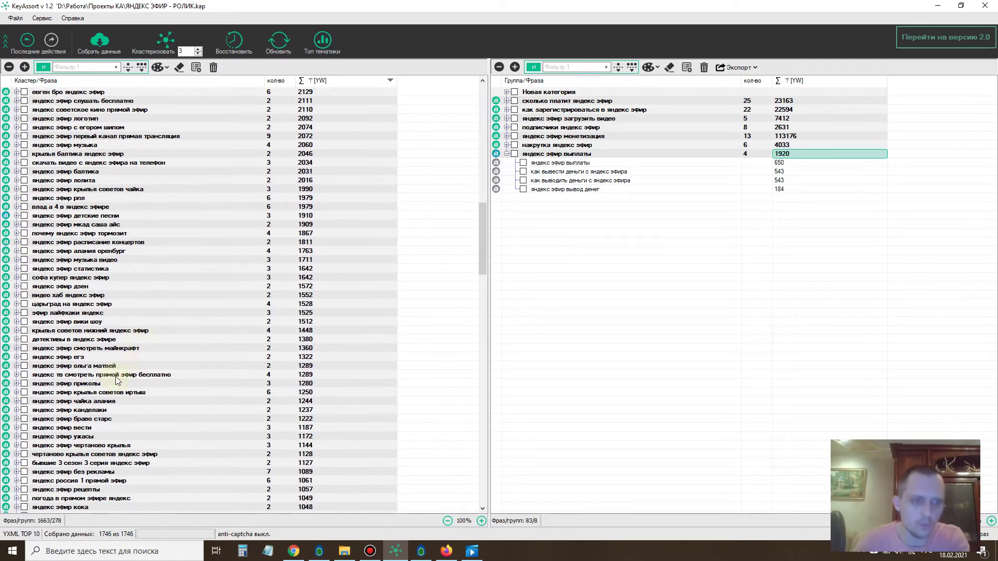
{"action": "scroll", "coordinate": [115, 382], "scroll_direction": "up", "scroll_amount": 20}
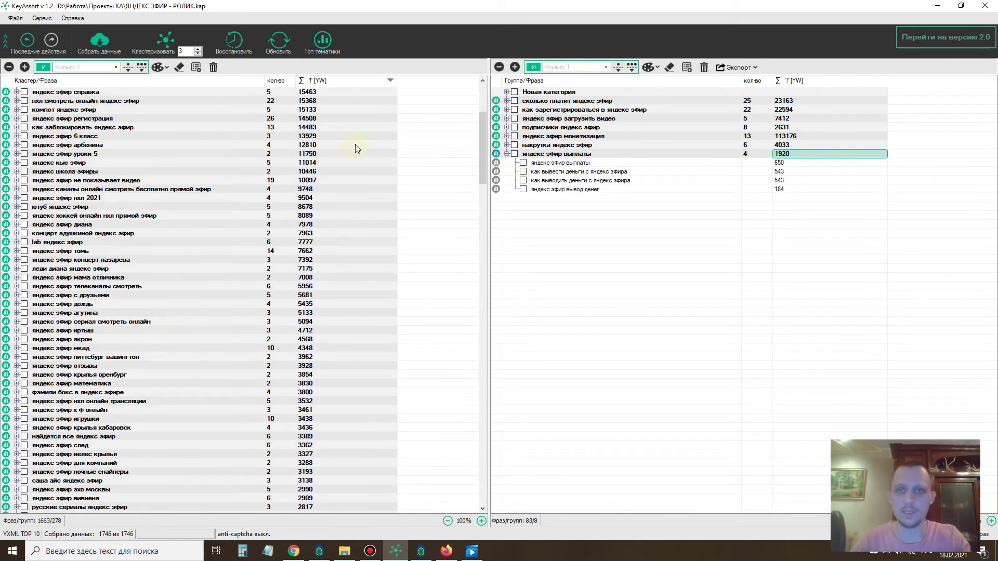
{"action": "left_click", "coordinate": [506, 154]}
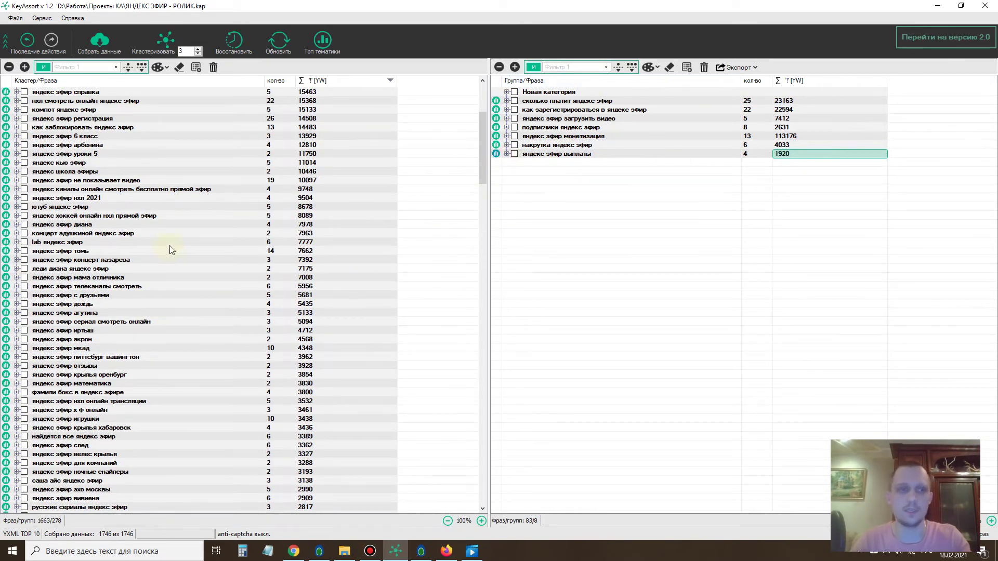
{"action": "scroll", "coordinate": [171, 250], "scroll_direction": "up", "scroll_amount": 6}
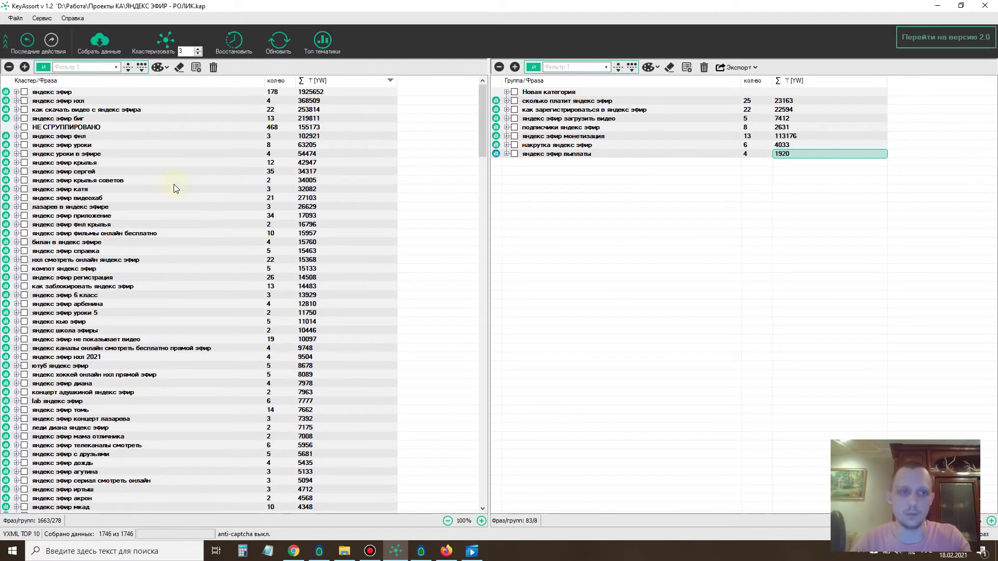
- Check the phrases inside the 35-phrase cluster below "яндекс эфир крылья" and inside "НЕ СГРУППИРОВАНО"
{"action": "left_click", "coordinate": [86, 173]}
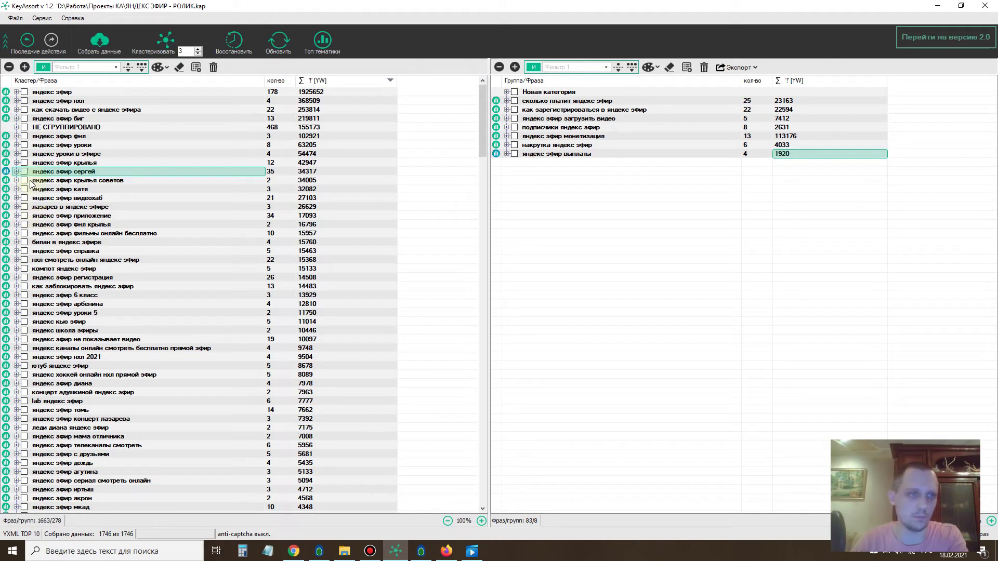
{"action": "left_click", "coordinate": [17, 171]}
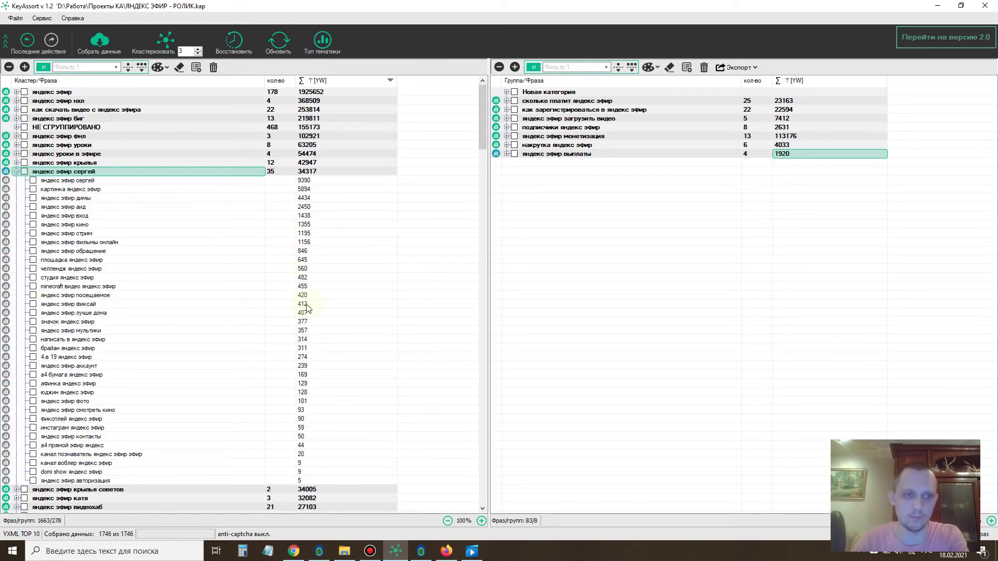
{"action": "left_click", "coordinate": [17, 172]}
{"action": "scroll", "coordinate": [147, 265], "scroll_direction": "down", "scroll_amount": 12}
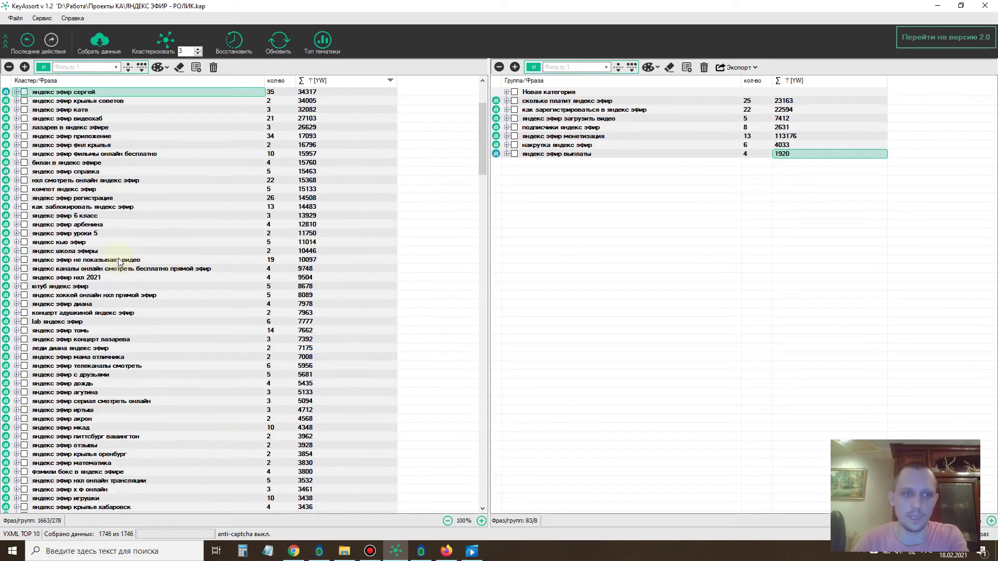
{"action": "scroll", "coordinate": [145, 261], "scroll_direction": "up", "scroll_amount": 12}
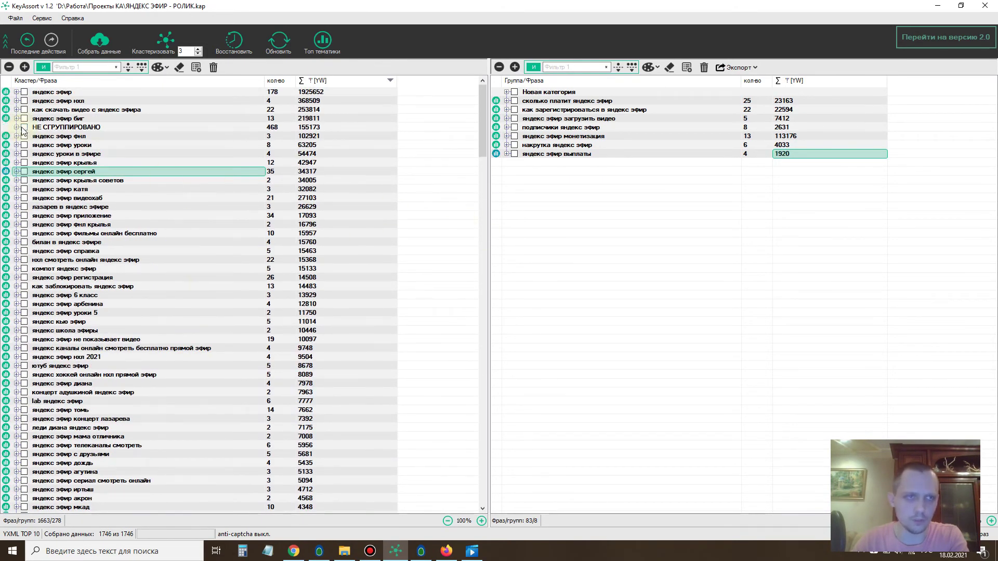
{"action": "left_click", "coordinate": [17, 128]}
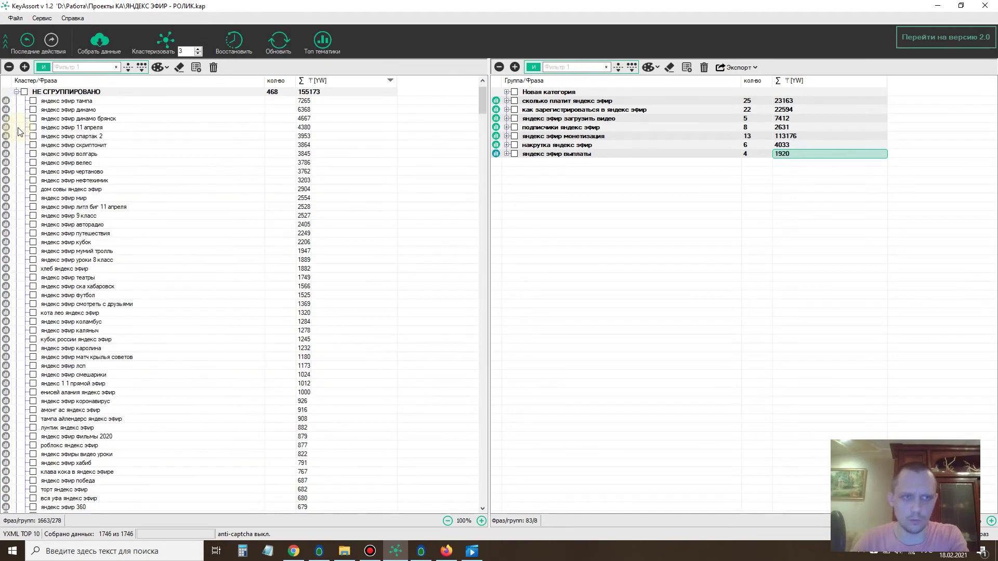
{"action": "left_click", "coordinate": [17, 92]}
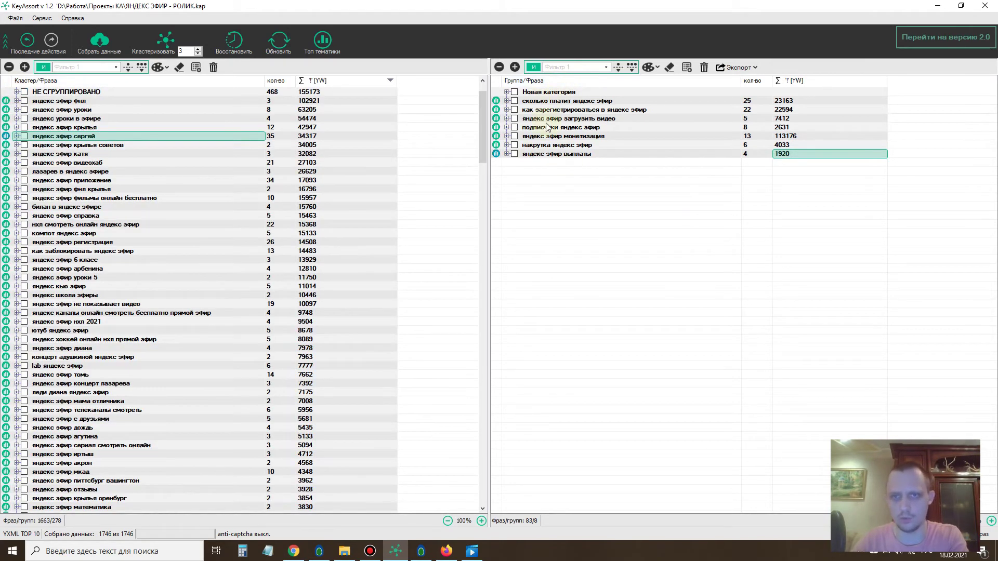
- Filter the clusters by "как" and replace that filter with "зара" to look for remaining author-related phrases
{"action": "left_click", "coordinate": [97, 71]}
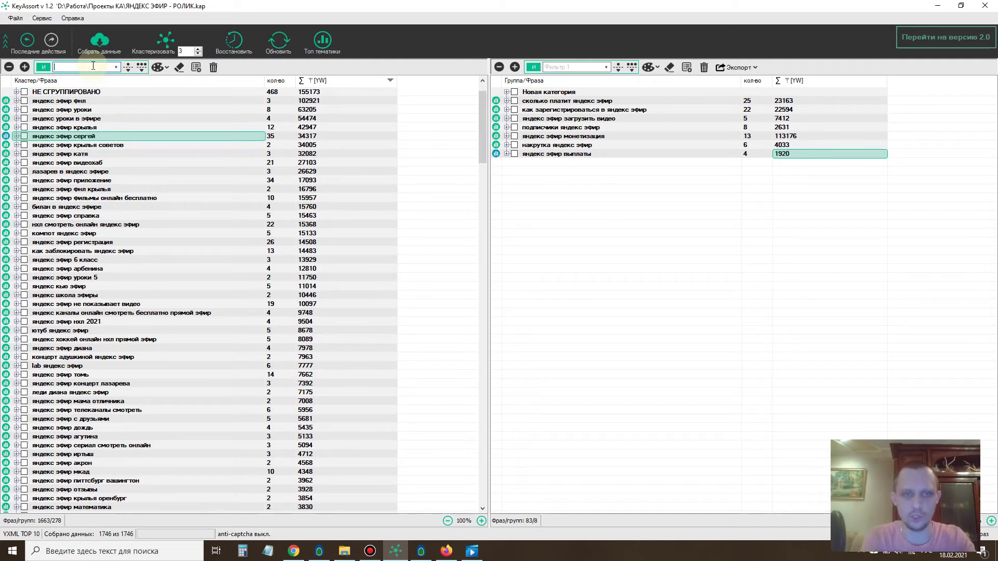
{"action": "type", "text": "к"}
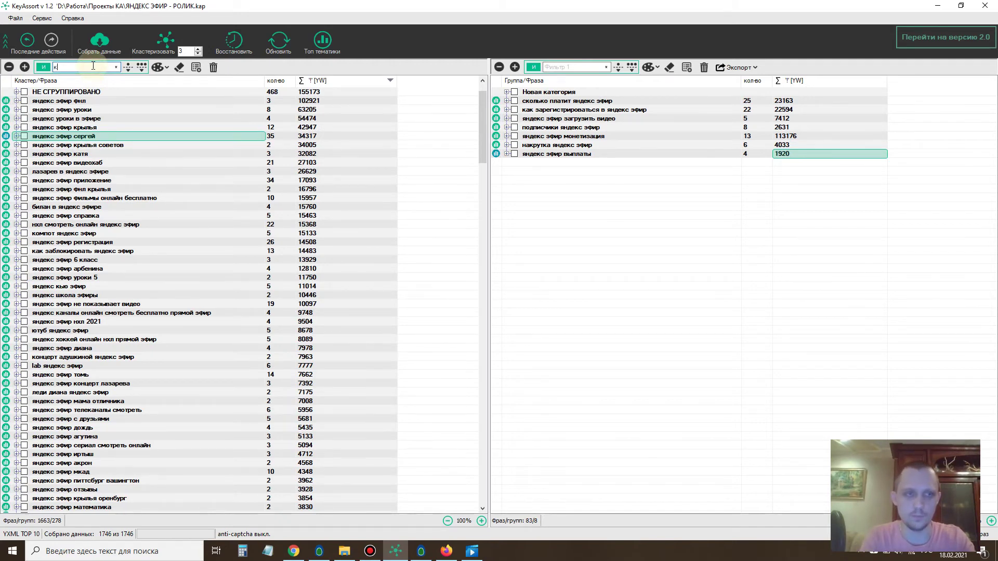
{"action": "type", "text": "ак"}
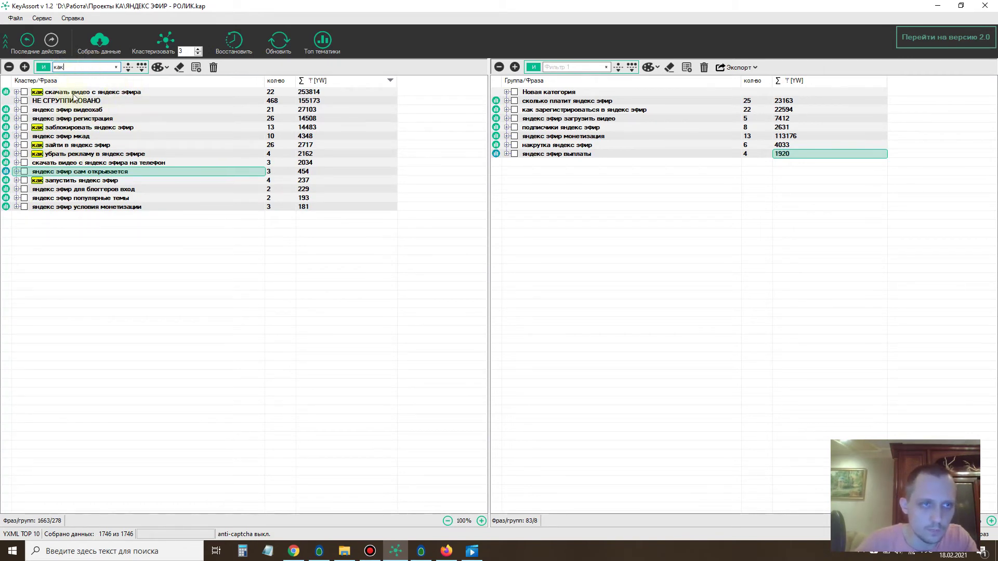
{"action": "double_click", "coordinate": [58, 67]}
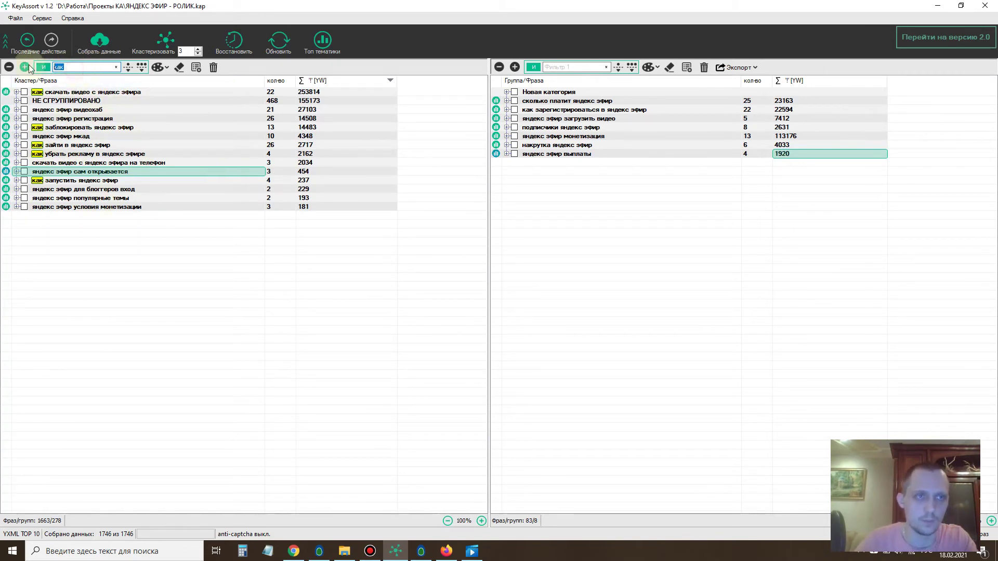
{"action": "type", "text": "зара"}
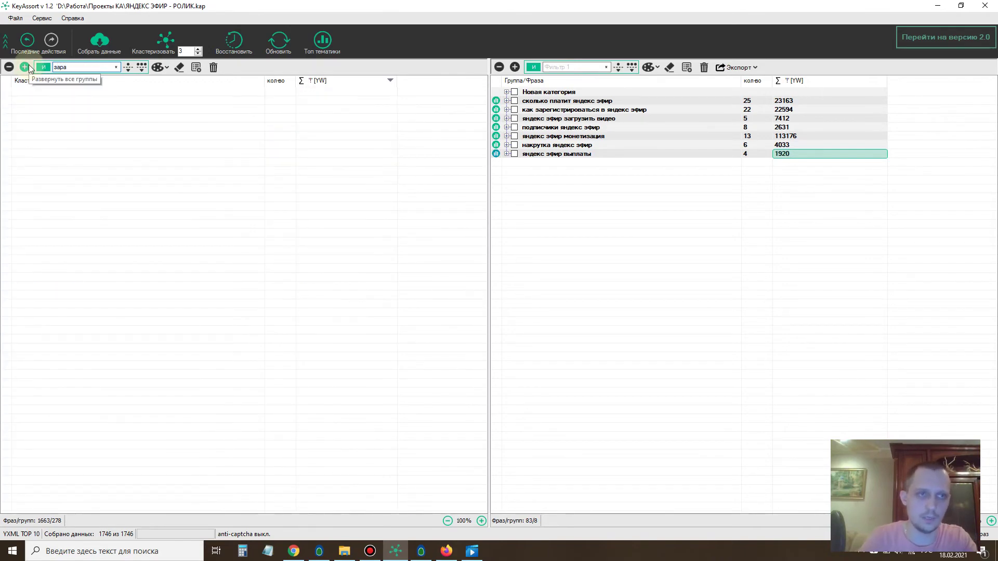
- Search the clusters for phrases containing "вып" and clear the filter
{"action": "key", "text": "BackSpace"}
{"action": "key", "text": "BackSpace"}
{"action": "key", "text": "BackSpace"}
{"action": "key", "text": "BackSpace"}
{"action": "type", "text": "вып"}
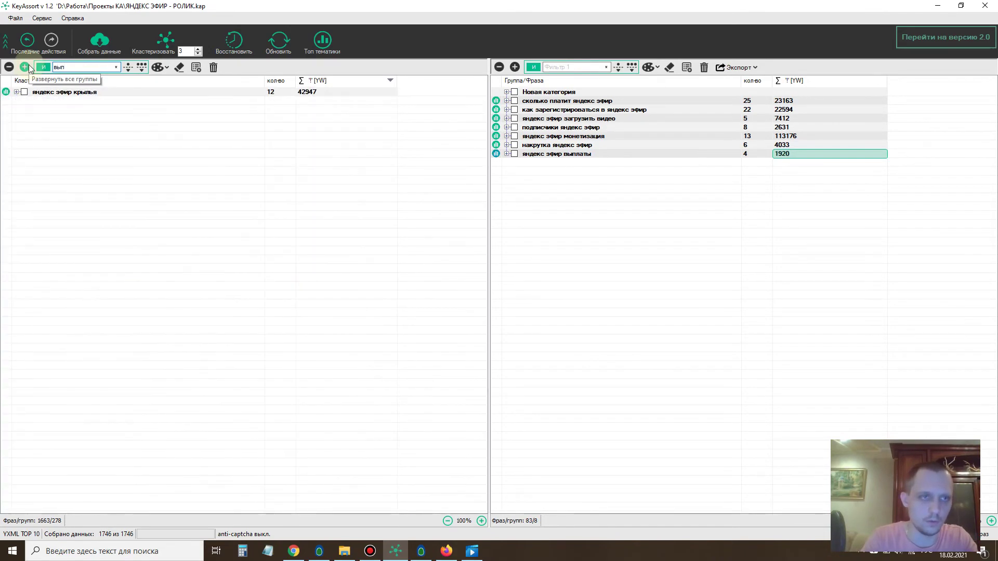
{"action": "key", "text": "BackSpace"}
{"action": "key", "text": "BackSpace"}
{"action": "key", "text": "BackSpace"}
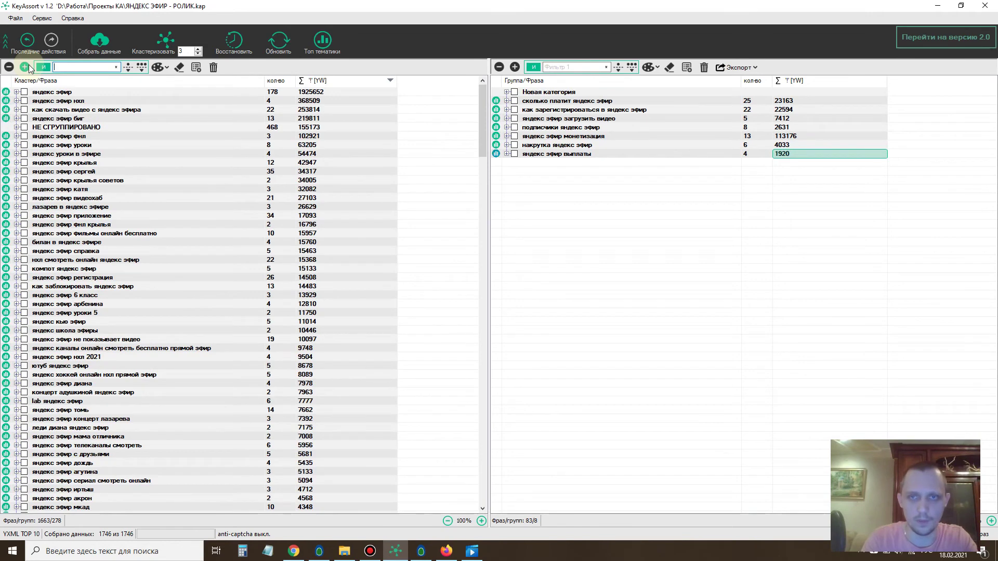
- Filter the clusters by "как" and check the phrases inside "яндекс эфир для блоггеров вход"
{"action": "type", "text": "как"}
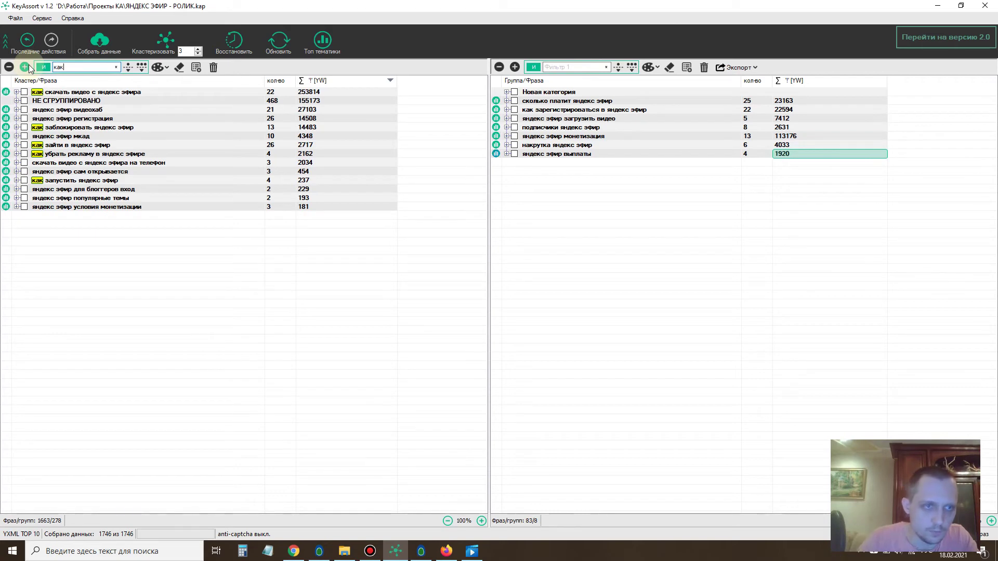
{"action": "left_click", "coordinate": [16, 190]}
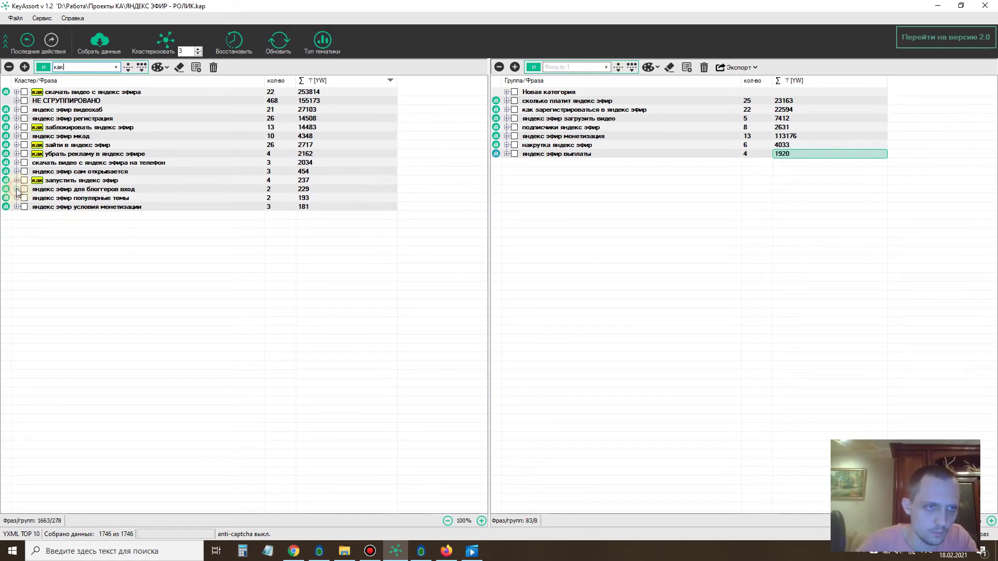
{"action": "left_click", "coordinate": [18, 191]}
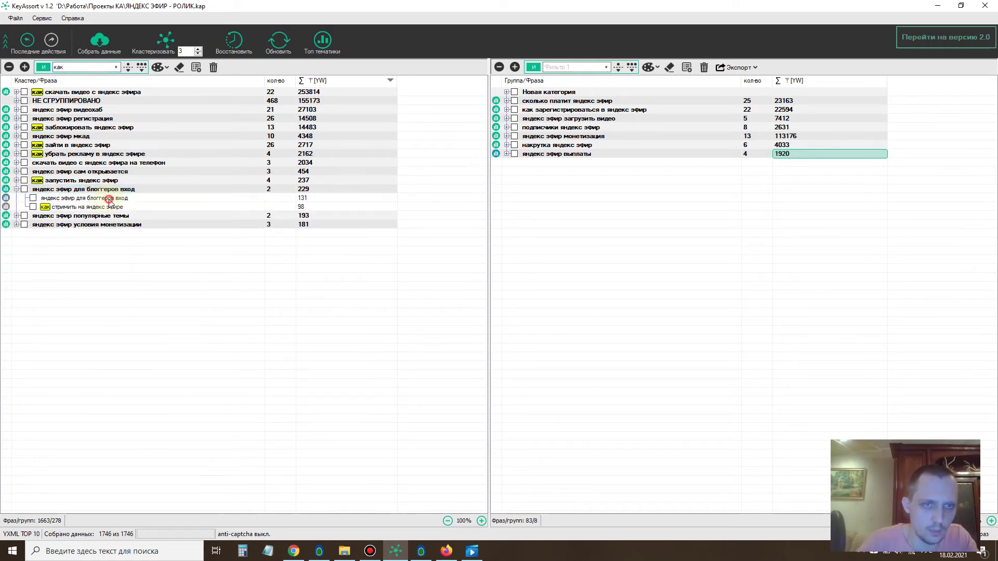
{"action": "left_click", "coordinate": [17, 190]}
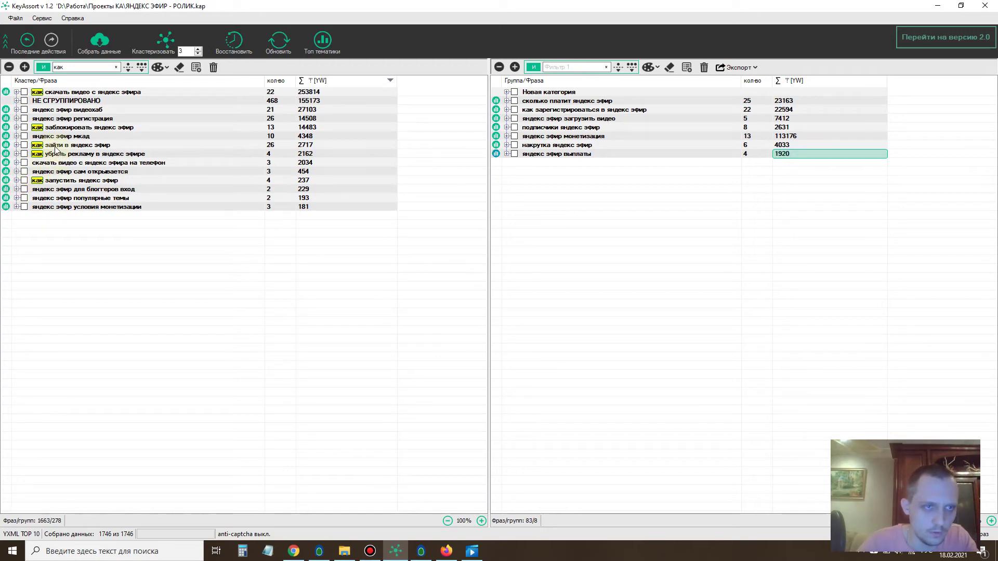
- Check the phrases in "яндекс эфир регистрация" and "яндекс эфир видеохаб" and transfer both clusters to the groups
{"action": "left_click", "coordinate": [17, 119]}
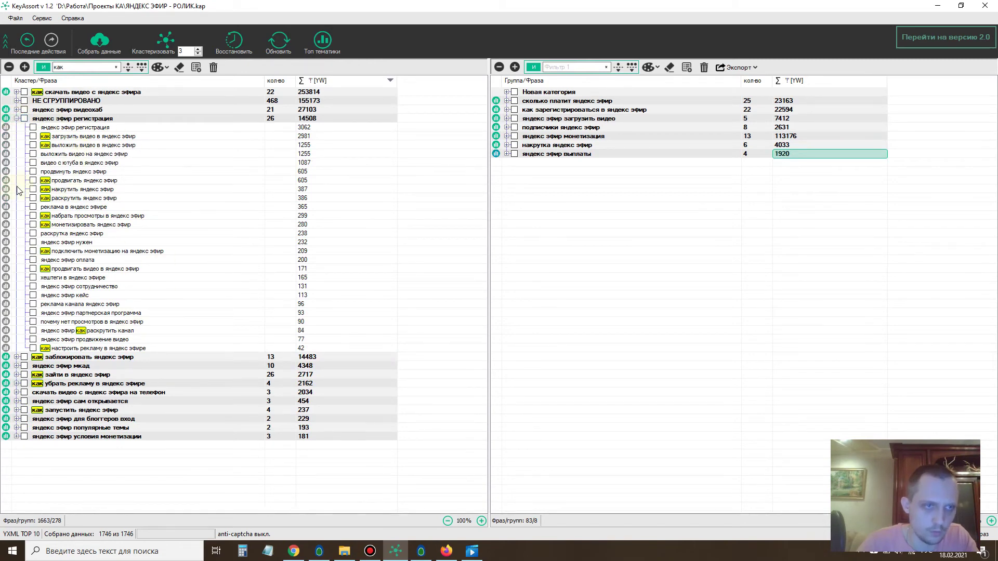
{"action": "left_click_drag", "start_coordinate": [63, 119], "coordinate": [99, 120]}
{"action": "left_click", "coordinate": [16, 109]}
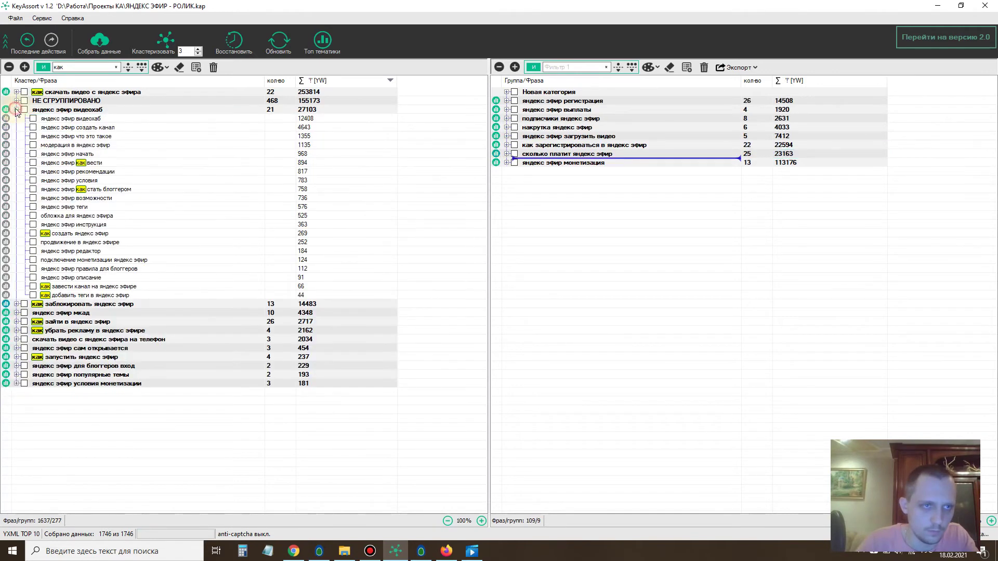
{"action": "left_click_drag", "start_coordinate": [70, 111], "coordinate": [547, 172]}
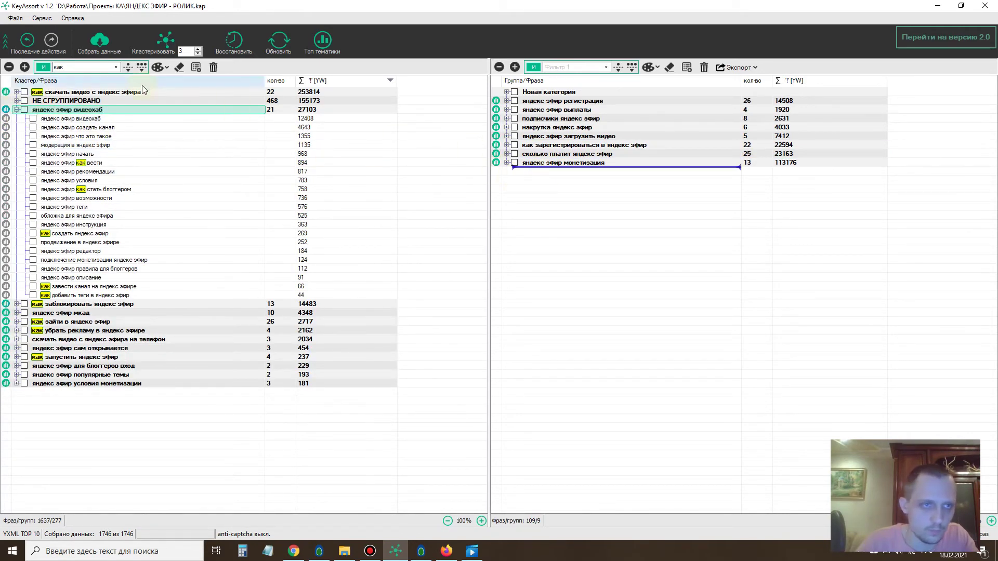
- Filter the clusters by "что" and move the phrase "что такое яндекс эфир" into "Новая категория", viewing the top Yandex URLs
{"action": "double_click", "coordinate": [78, 67]}
{"action": "type", "text": "что"}
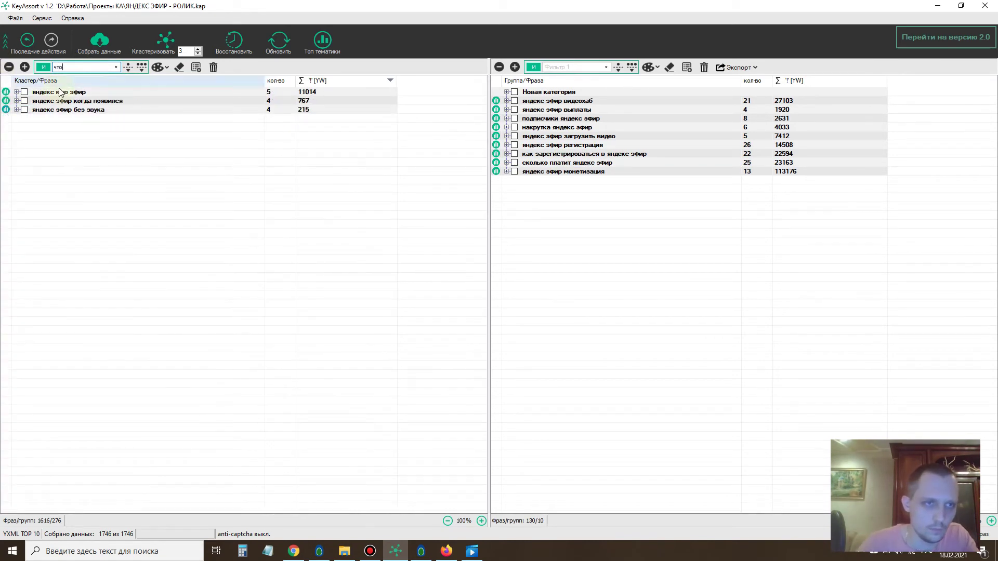
{"action": "left_click", "coordinate": [16, 92]}
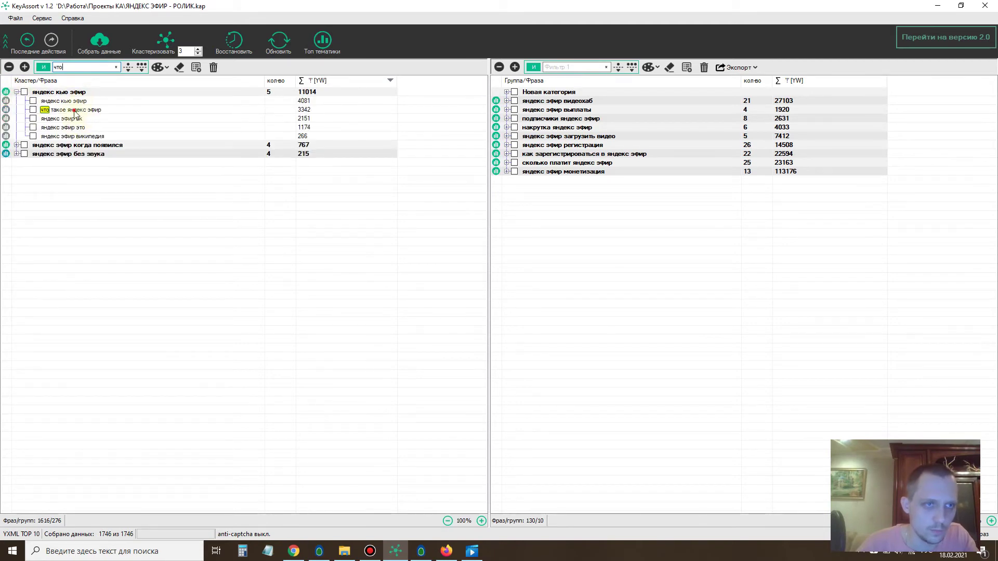
{"action": "left_click", "coordinate": [55, 111]}
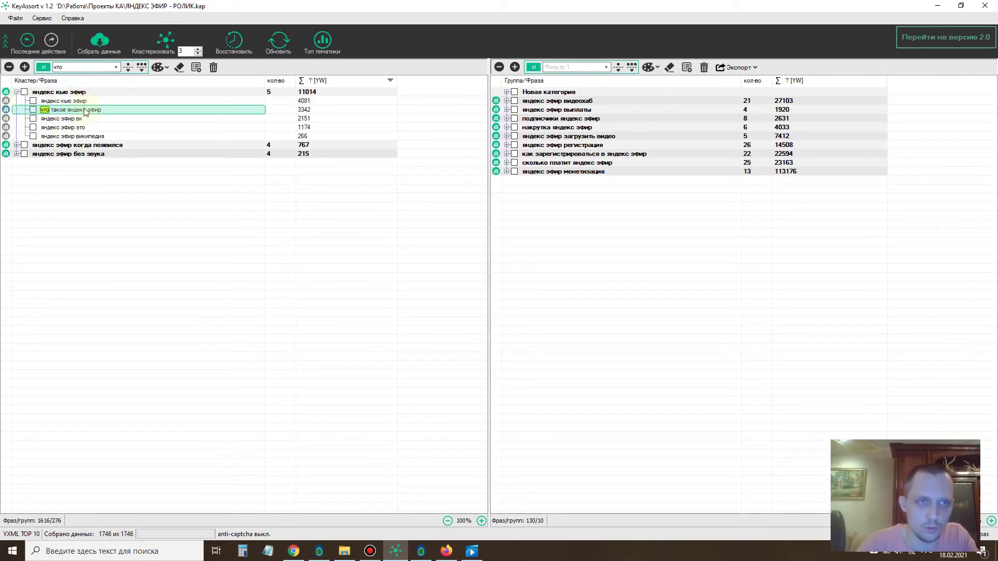
{"action": "left_click_drag", "start_coordinate": [125, 110], "coordinate": [541, 94]}
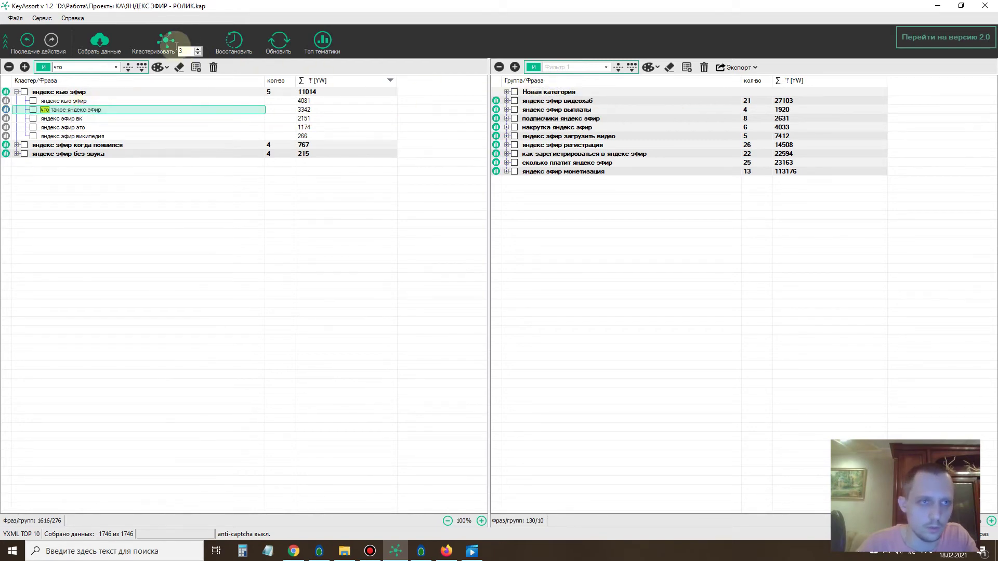
{"action": "left_click", "coordinate": [5, 91]}
{"action": "left_click", "coordinate": [648, 156]}
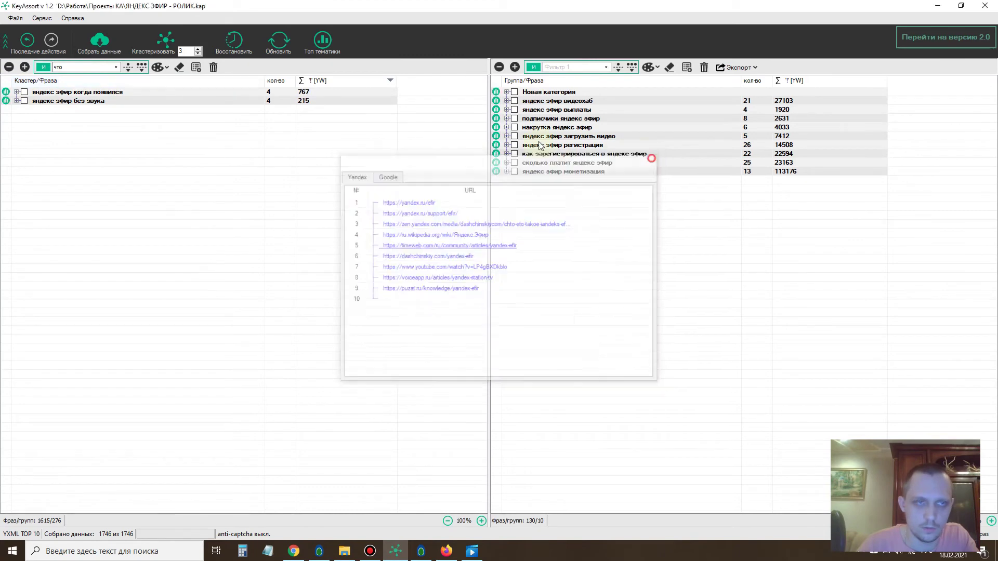
- Move the phrase "что лучше яндекс эфир или ютуб" from the cluster "яндекс эфир когда появился" into "Новая категория"
{"action": "left_click", "coordinate": [16, 92]}
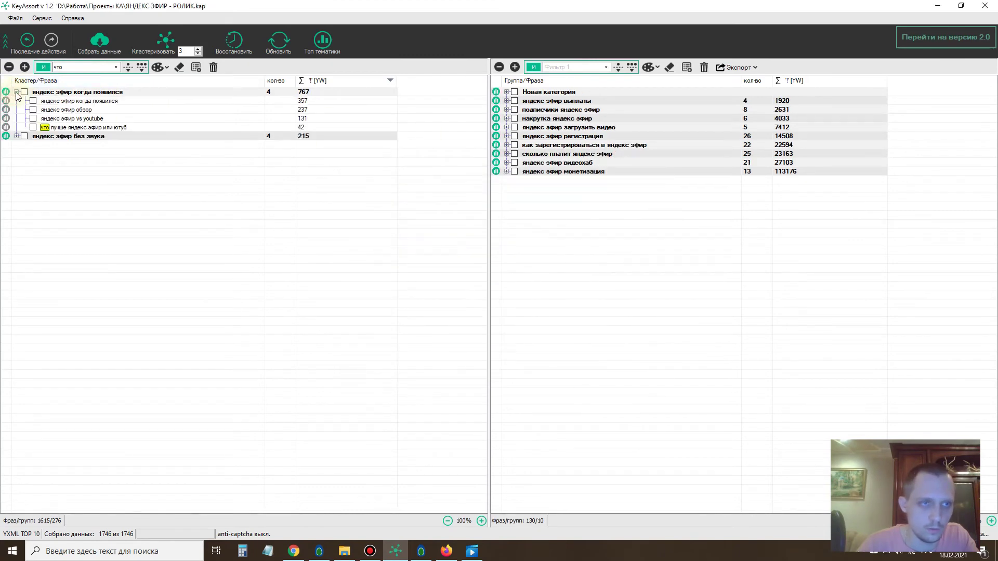
{"action": "left_click", "coordinate": [83, 127]}
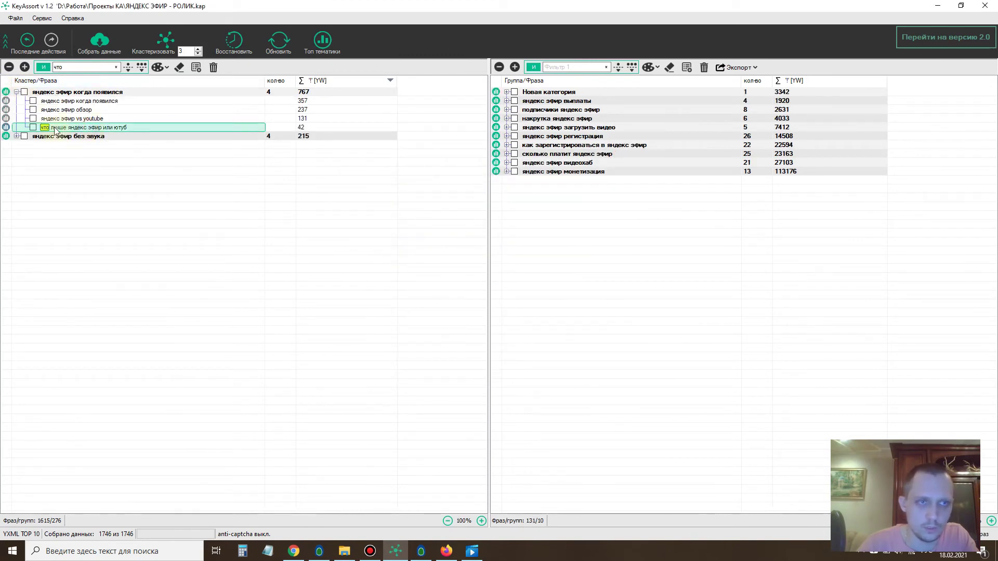
{"action": "left_click_drag", "start_coordinate": [543, 147], "coordinate": [218, 136]}
- Check the phrases in "яндекс эфир без звука", then clear the cluster filter and collapse "яндекс кью эфир"
{"action": "left_click", "coordinate": [17, 92]}
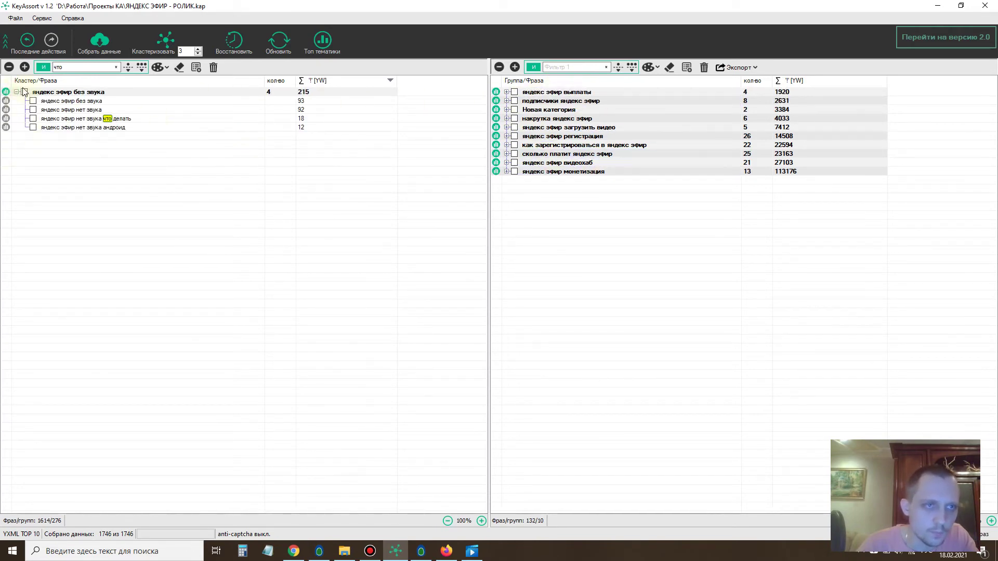
{"action": "left_click", "coordinate": [17, 92]}
{"action": "left_click", "coordinate": [116, 67]}
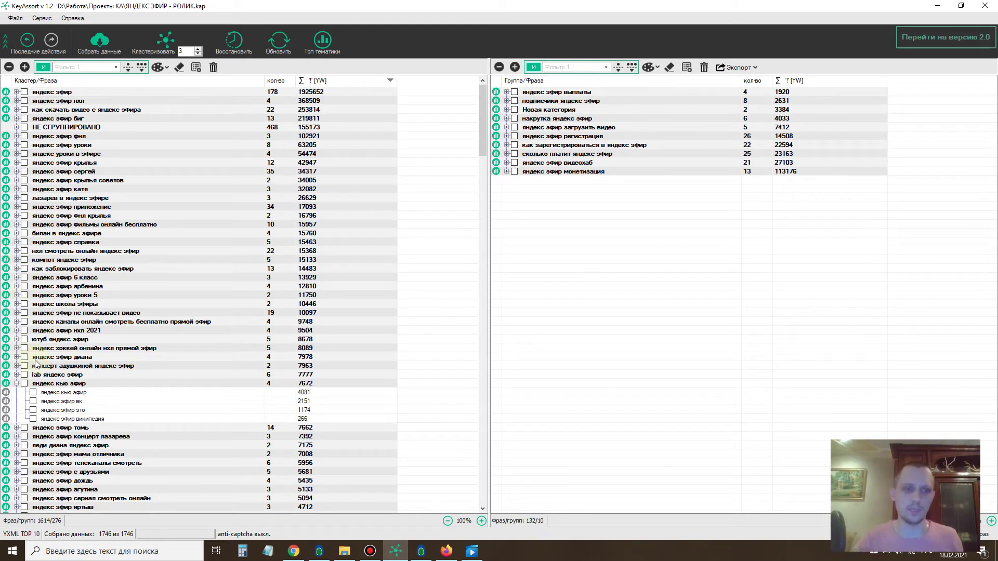
{"action": "left_click", "coordinate": [17, 384]}
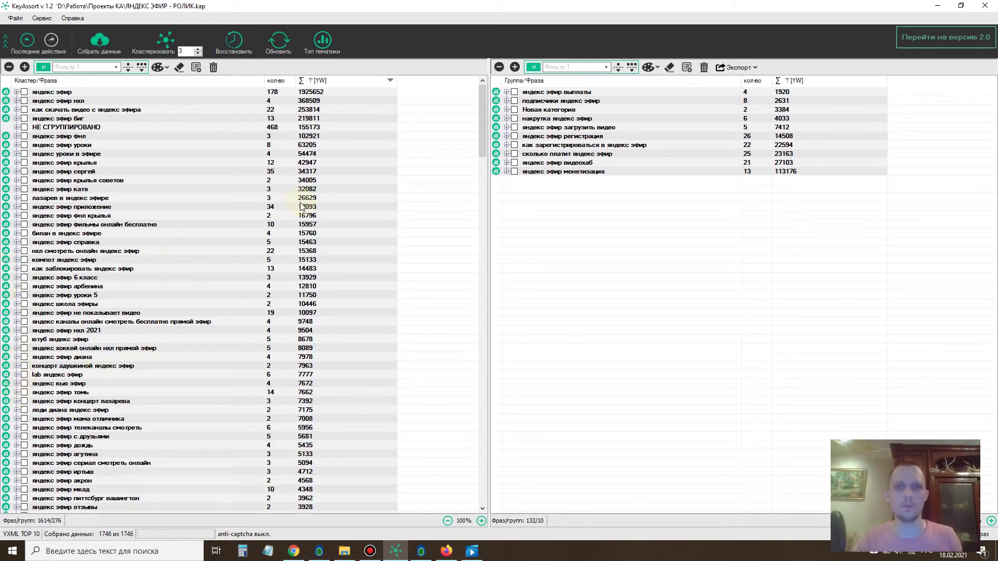
- Look into the groups "яндекс эфир монетизация", "яндекс эфир видеохаб" and "сколько платит яндекс эфир" and collapse them again
{"action": "left_click", "coordinate": [506, 172]}
{"action": "left_click", "coordinate": [506, 162]}
{"action": "left_click", "coordinate": [507, 153]}
{"action": "left_click", "coordinate": [507, 154]}
{"action": "left_click", "coordinate": [507, 163]}
{"action": "left_click", "coordinate": [507, 171]}
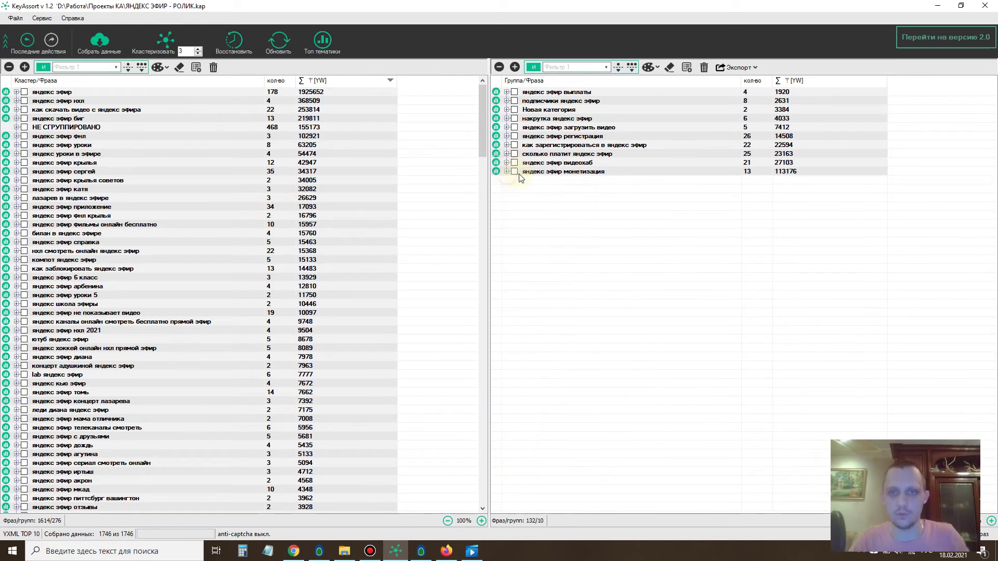
- Examine the phrases in the groups "накрутка яндекс эфир" and "яндекс эфир загрузить видео", highlighting the video upload phrases
{"action": "left_click", "coordinate": [508, 118]}
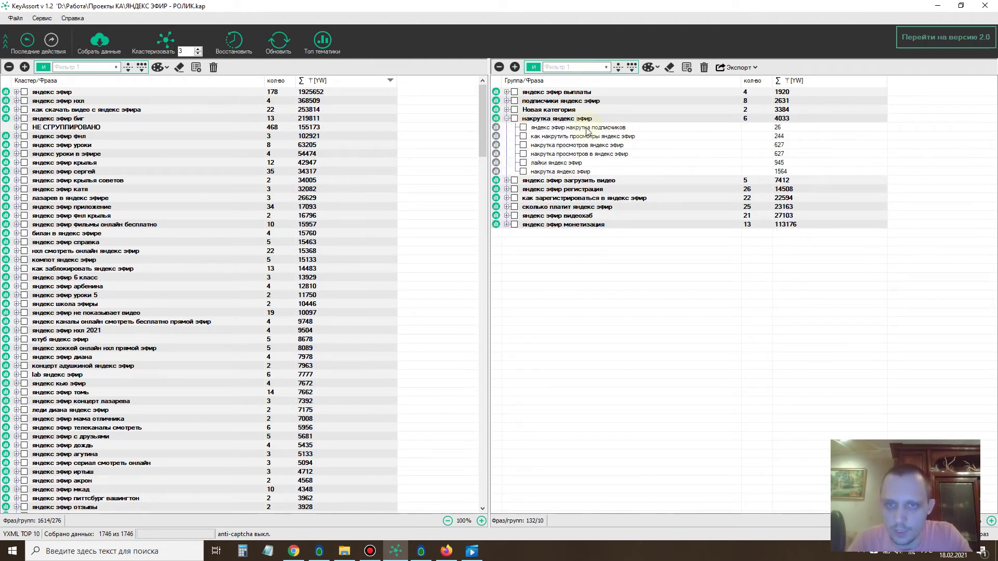
{"action": "left_click", "coordinate": [507, 181]}
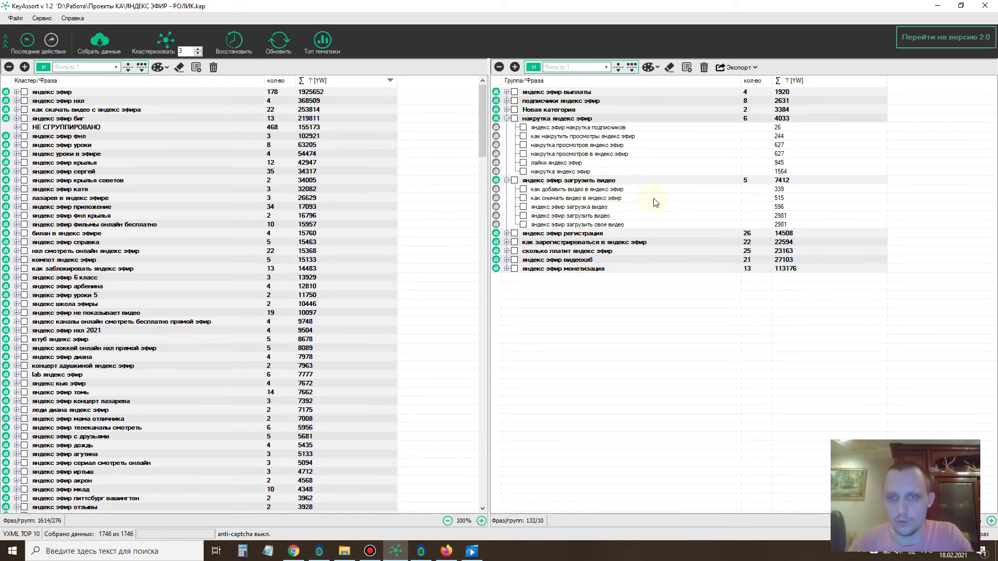
{"action": "left_click", "coordinate": [586, 190]}
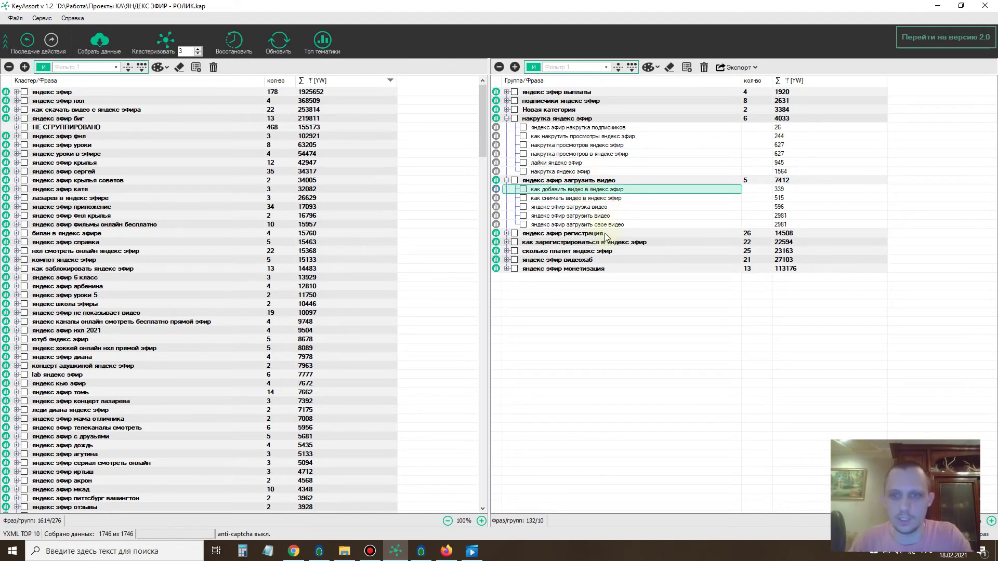
{"action": "left_click", "coordinate": [606, 234], "text": "shift"}
{"action": "left_click", "coordinate": [602, 225]}
{"action": "left_click", "coordinate": [593, 191], "text": "shift"}
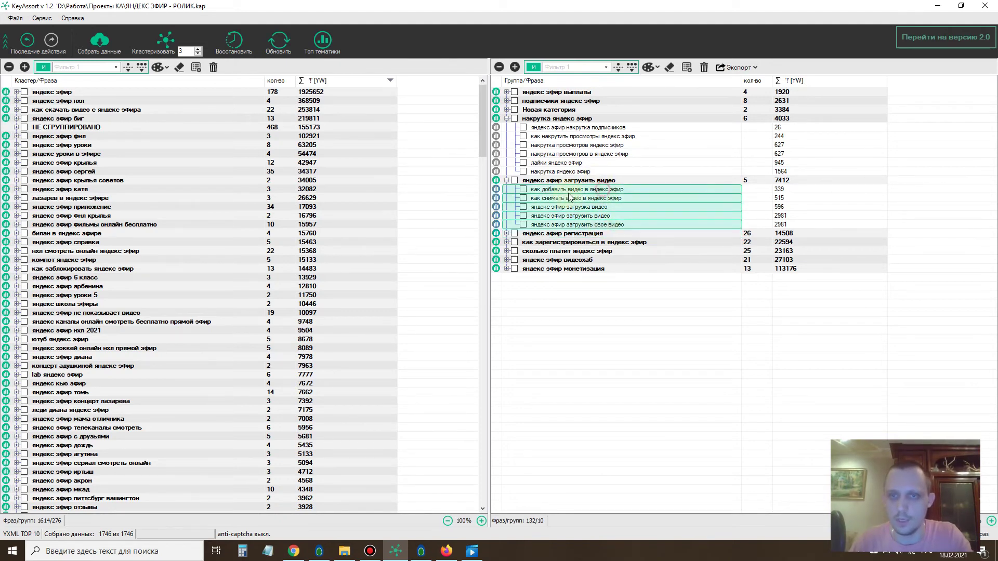
{"action": "left_click", "coordinate": [636, 307]}
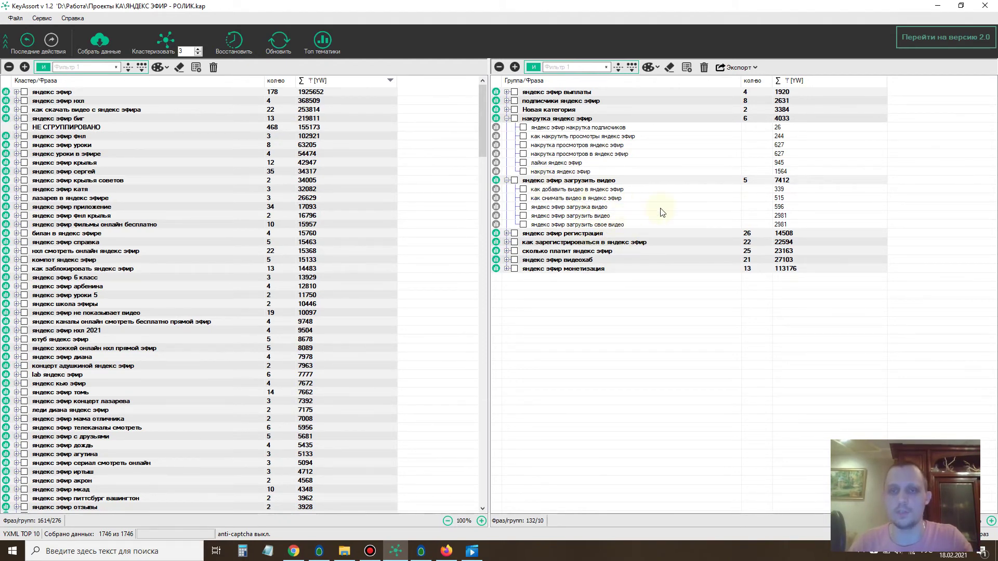
{"action": "left_click", "coordinate": [541, 193]}
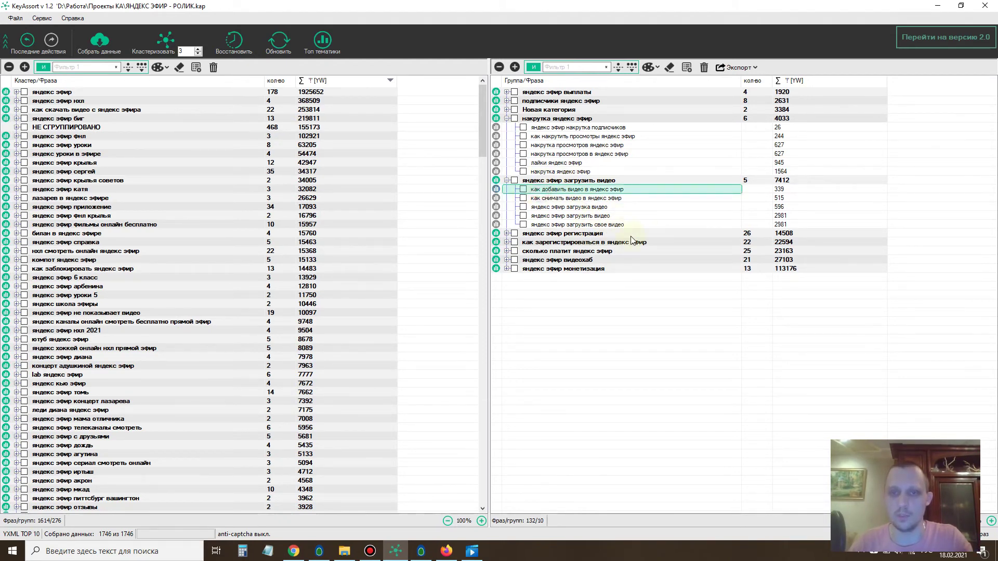
{"action": "left_click", "coordinate": [593, 198]}
{"action": "left_click", "coordinate": [593, 215]}
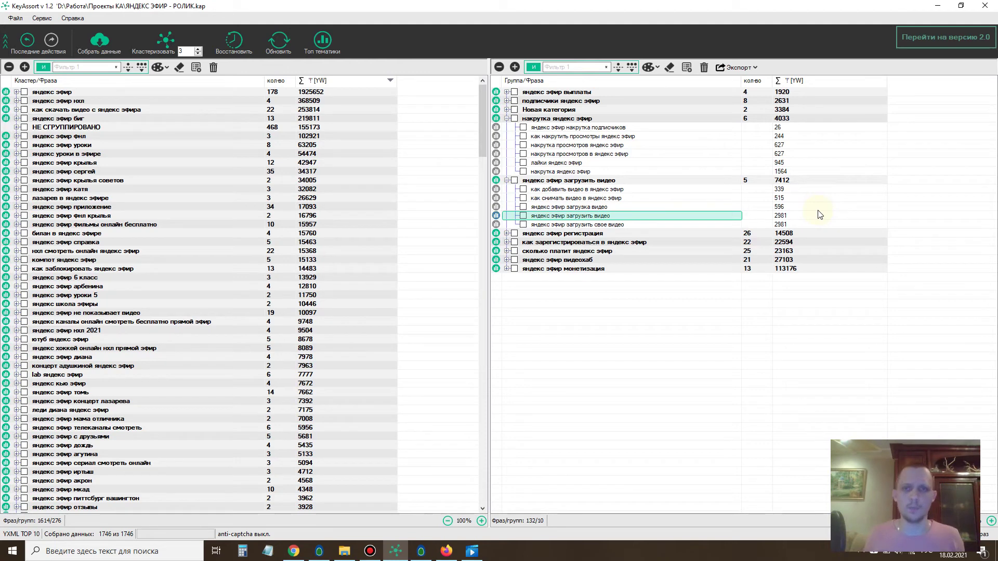
{"action": "left_click", "coordinate": [507, 181]}
- Examine the phrases in "яндекс эфир выплаты", "подписчики яндекс эфир", "Новая категория", "яндекс эфир загрузить видео" and "яндекс эфир регистрация"
{"action": "left_click", "coordinate": [507, 91]}
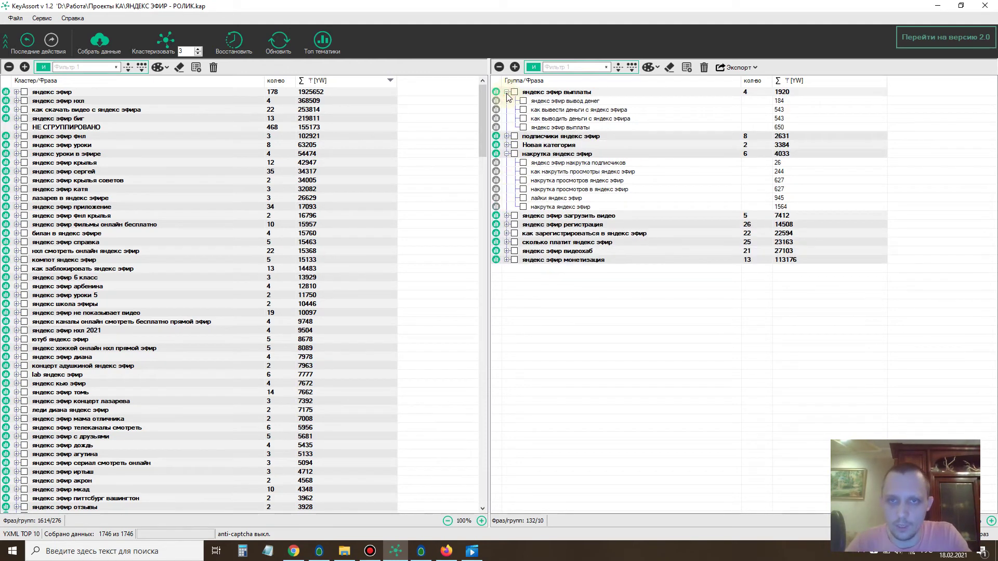
{"action": "left_click", "coordinate": [507, 136]}
{"action": "left_click", "coordinate": [507, 215]}
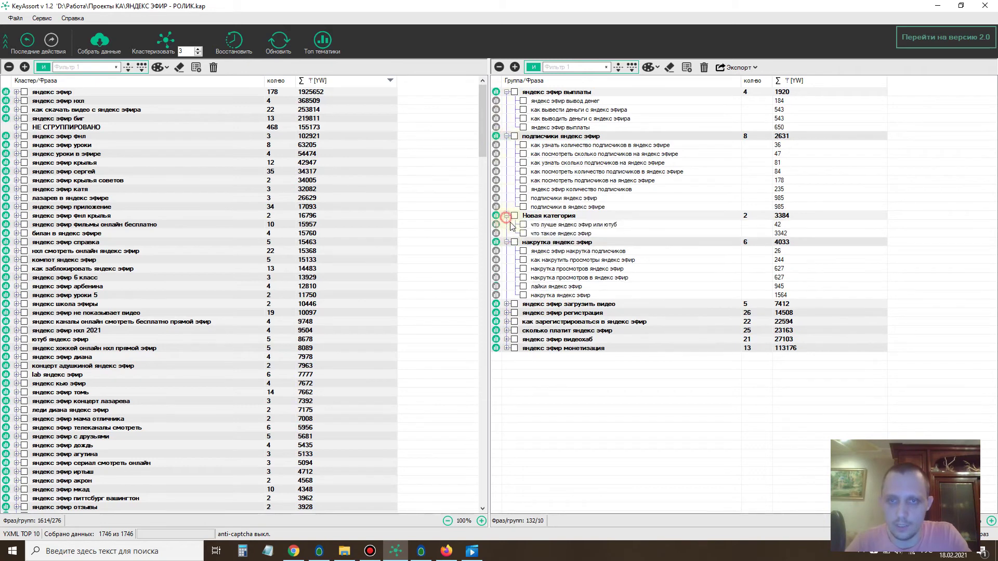
{"action": "left_click", "coordinate": [506, 304]}
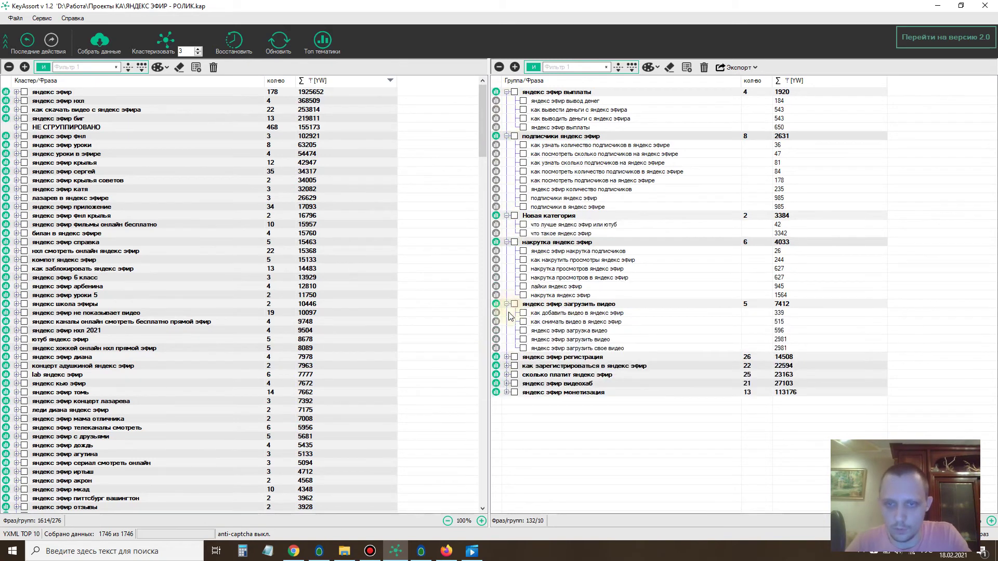
{"action": "left_click", "coordinate": [506, 357]}
{"action": "scroll", "coordinate": [577, 265], "scroll_direction": "down", "scroll_amount": 5}
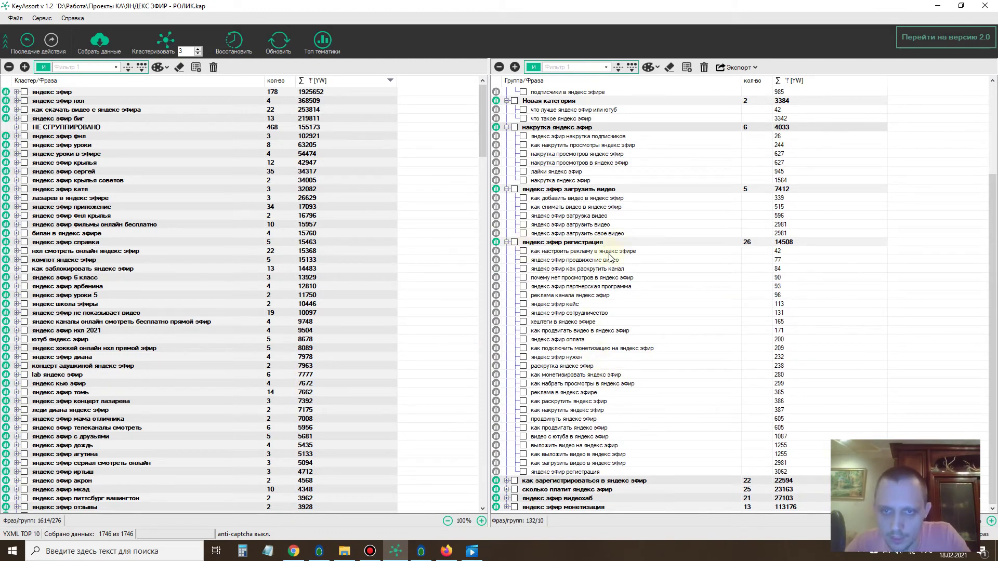
{"action": "left_click", "coordinate": [542, 271]}
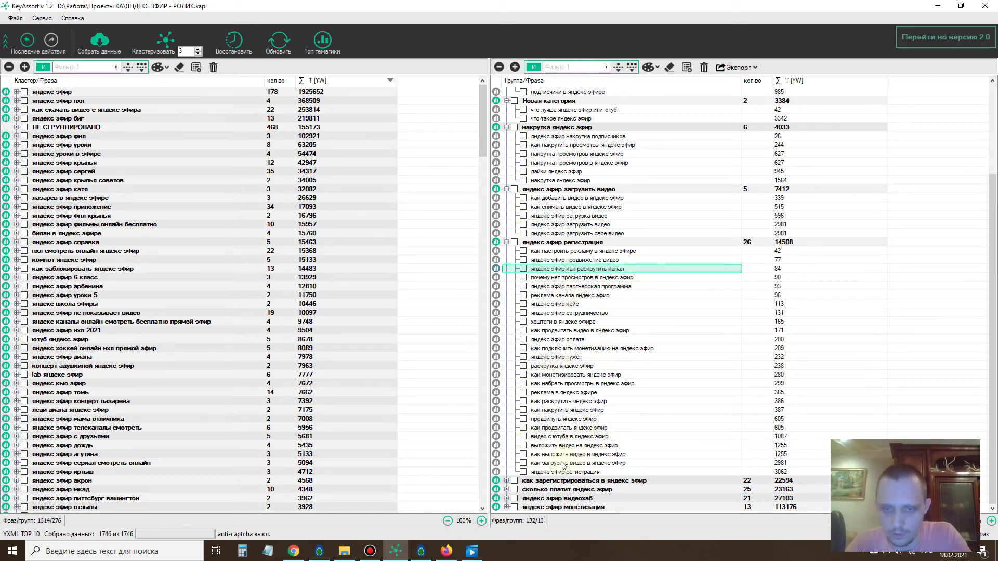
{"action": "left_click", "coordinate": [545, 446]}
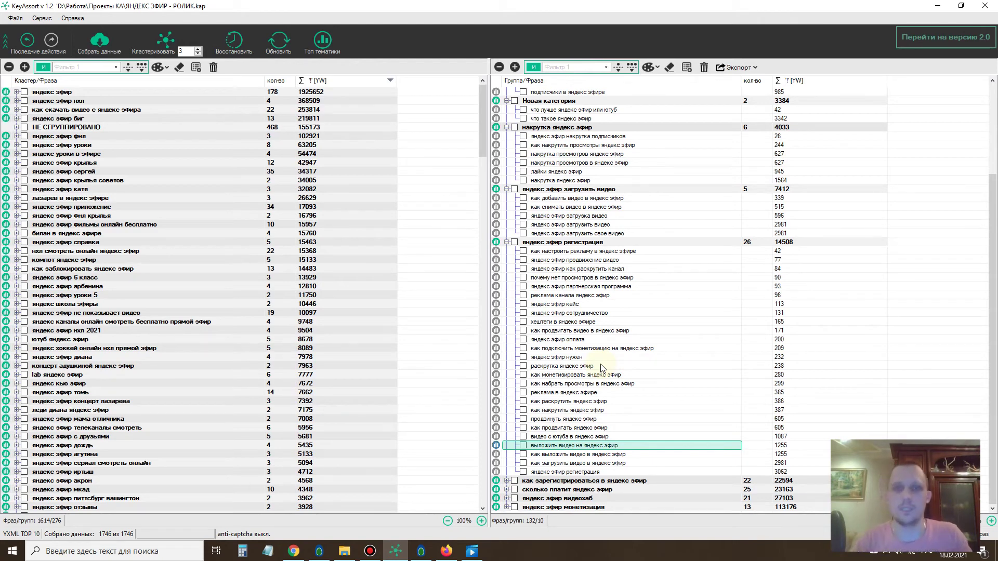
{"action": "scroll", "coordinate": [546, 145], "scroll_direction": "up", "scroll_amount": 4}
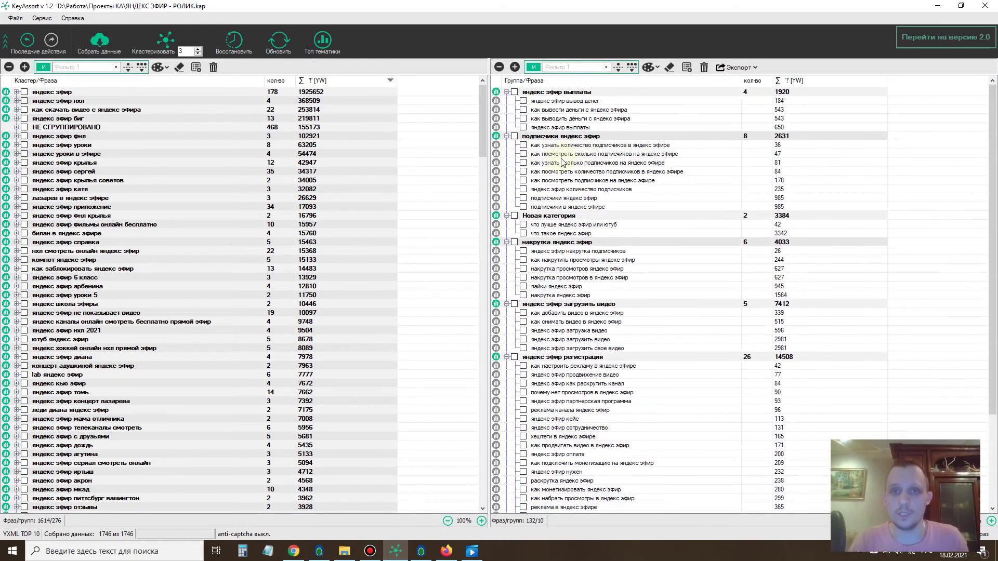
- Collapse all the expanded groups so that only the group names are listed
{"action": "left_click", "coordinate": [507, 136]}
{"action": "left_click", "coordinate": [507, 92]}
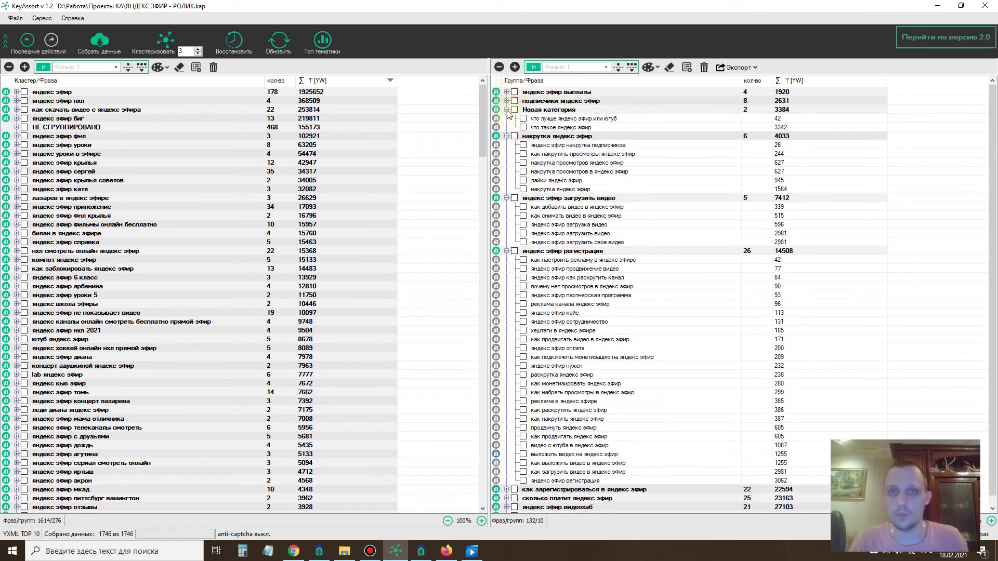
{"action": "left_click", "coordinate": [507, 110]}
{"action": "left_click", "coordinate": [507, 119]}
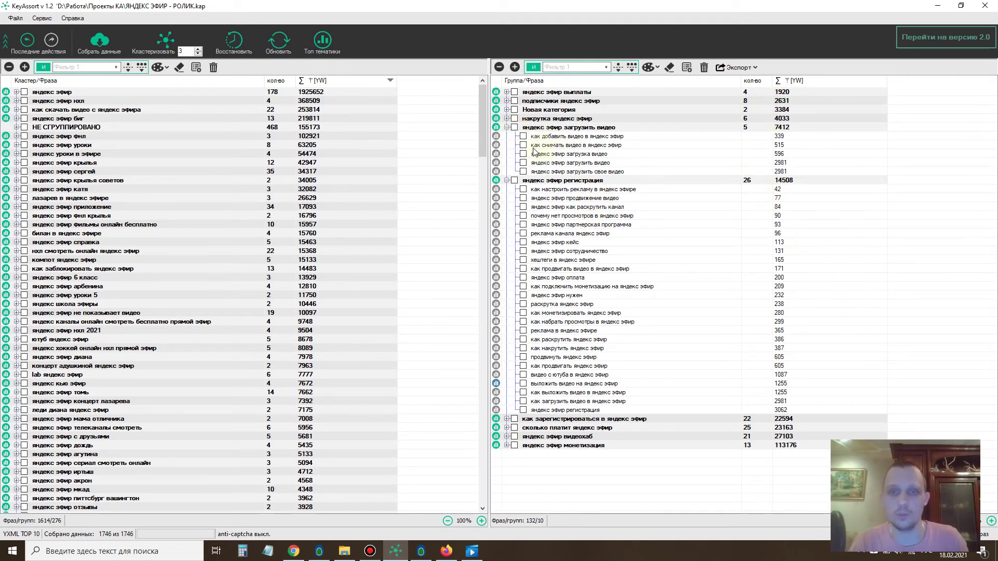
{"action": "left_click", "coordinate": [507, 181]}
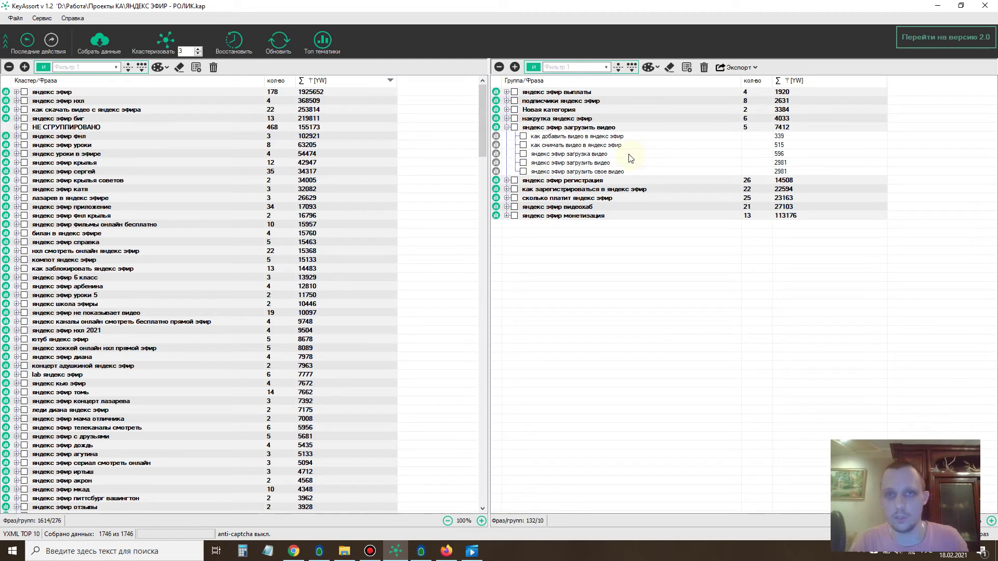
{"action": "left_click", "coordinate": [507, 127]}
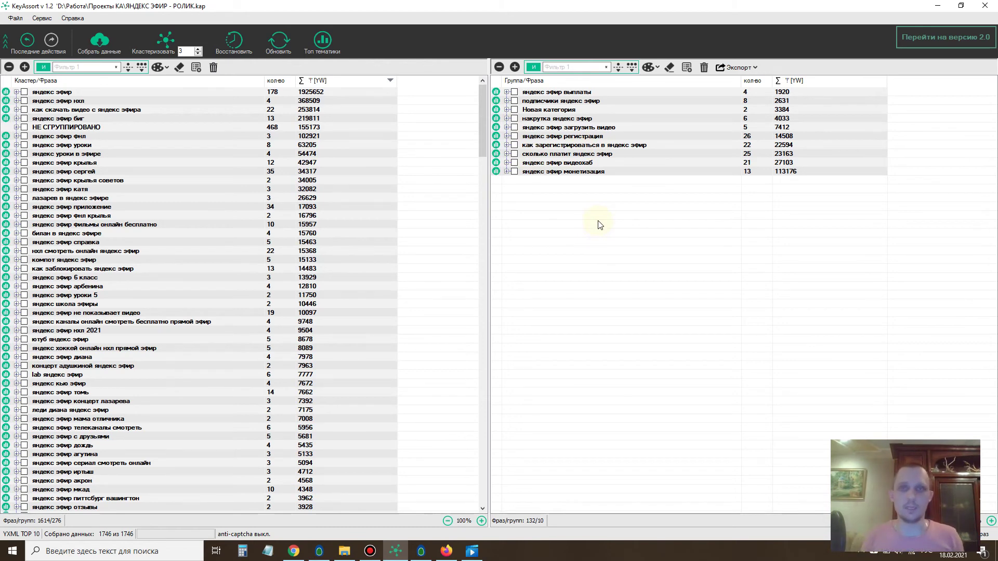
- Switch to Key Collector and view the search engines offered for collecting search results data
{"action": "left_click", "coordinate": [421, 551]}
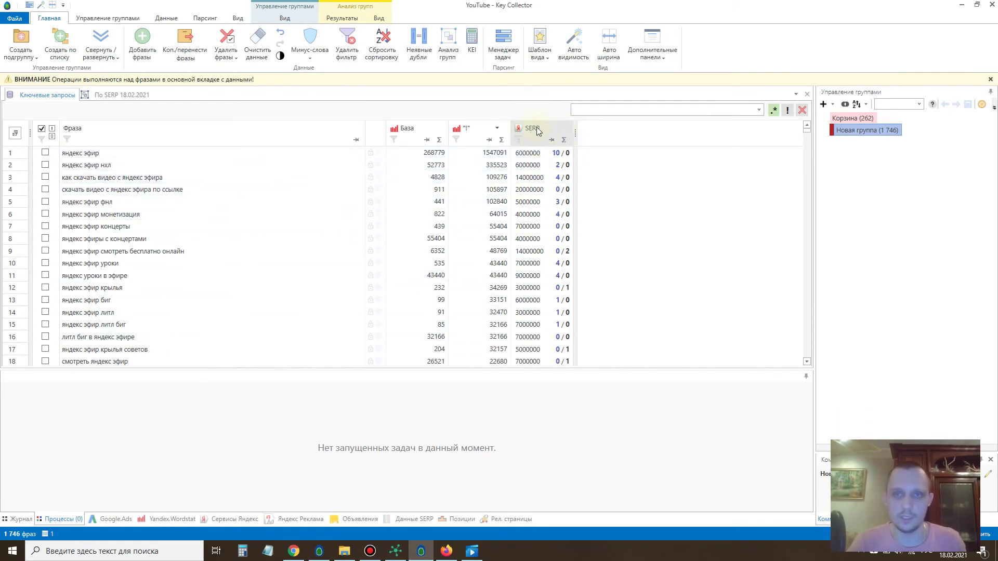
{"action": "left_click", "coordinate": [200, 18]}
{"action": "left_click", "coordinate": [251, 56]}
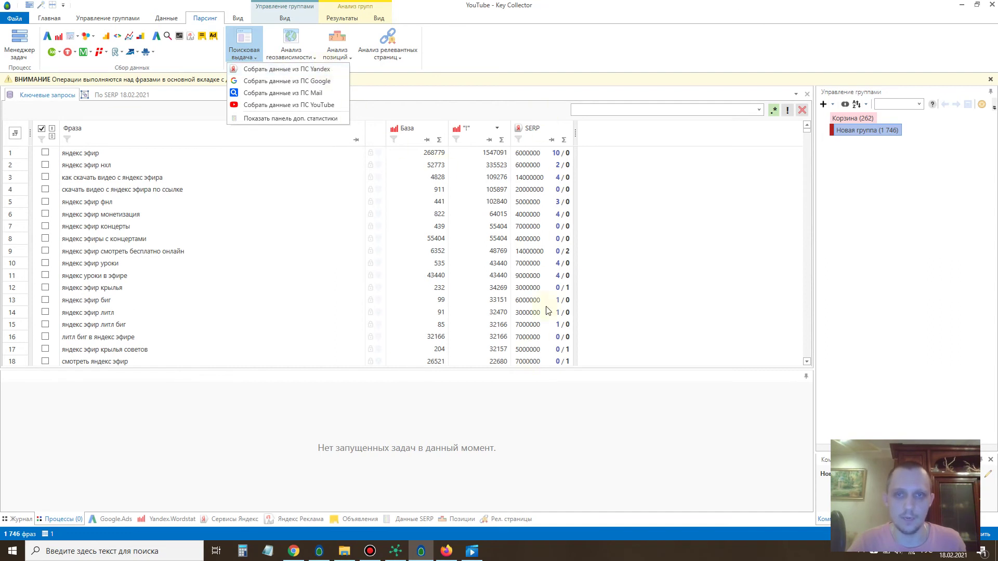
- Run a group analysis of the keywords with the grouping type "по отдельным словам"
{"action": "left_click", "coordinate": [109, 18]}
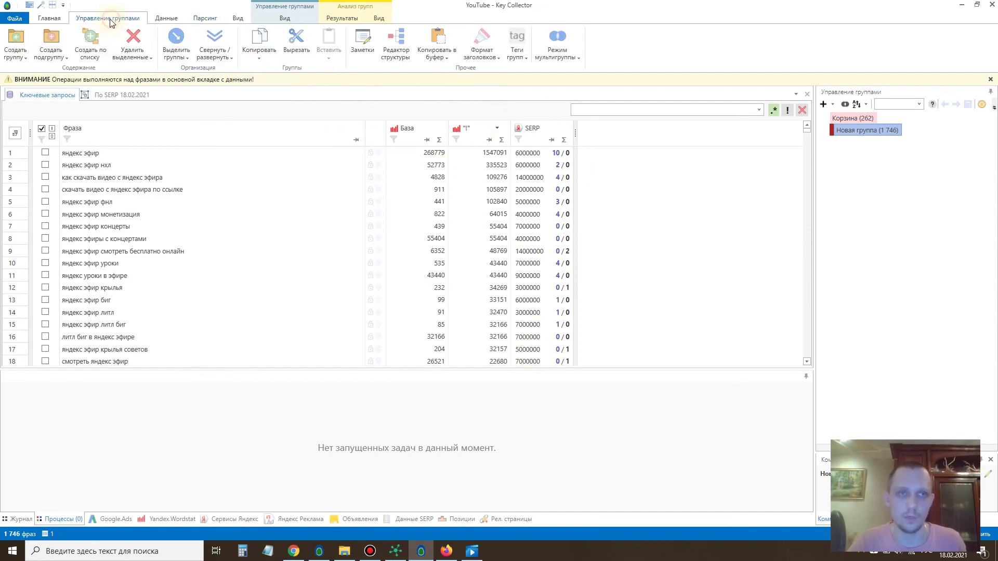
{"action": "left_click", "coordinate": [50, 19]}
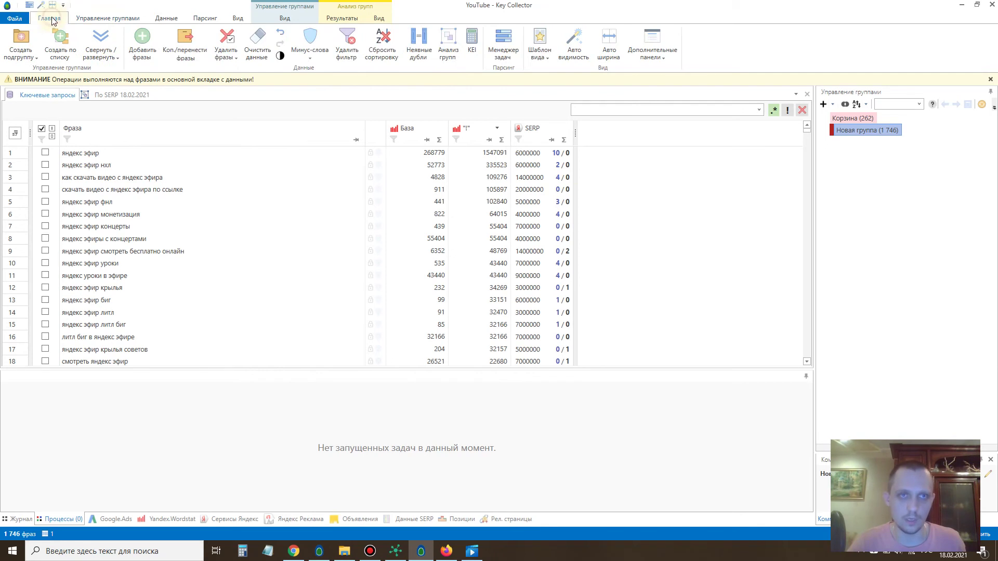
{"action": "left_click", "coordinate": [451, 55]}
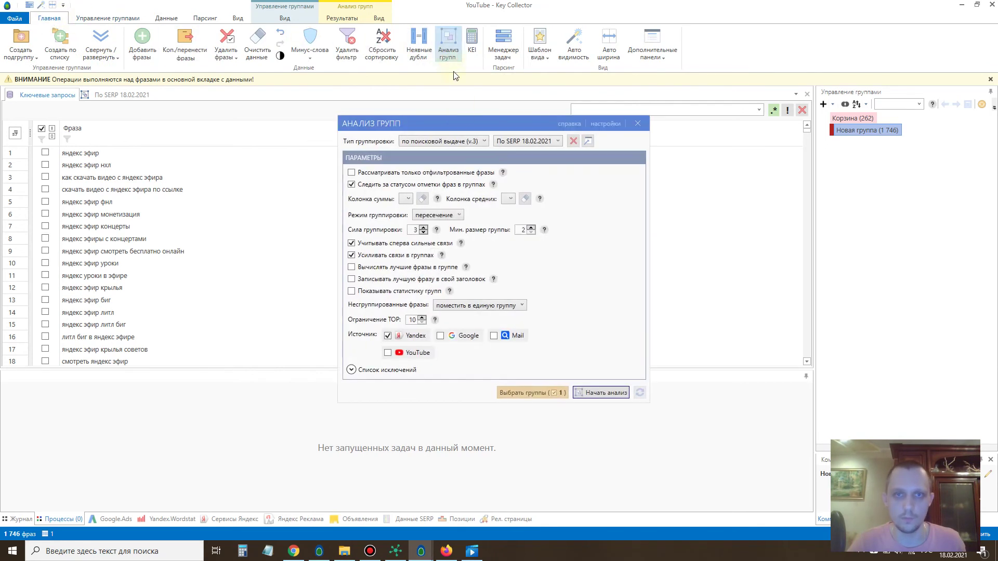
{"action": "left_click", "coordinate": [462, 141]}
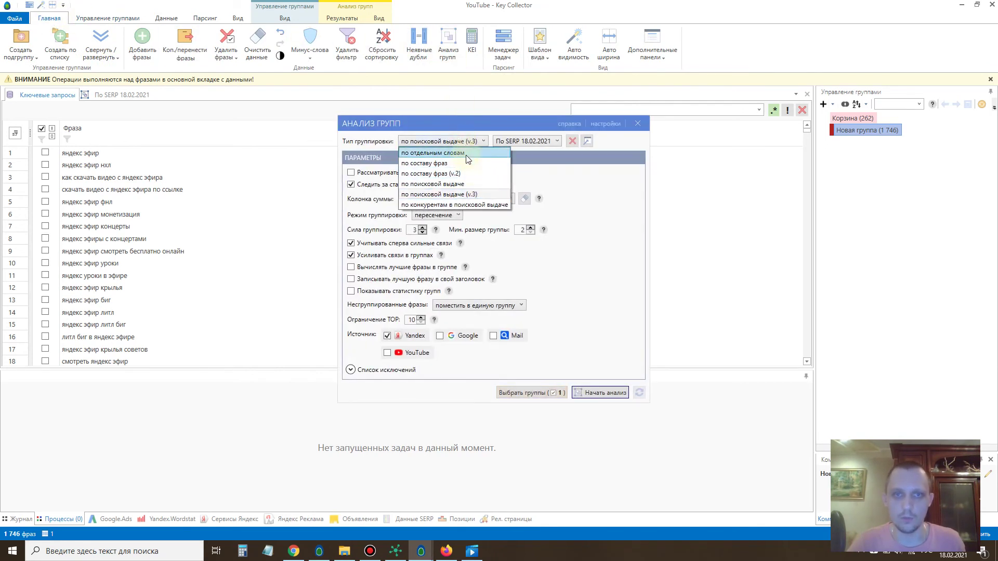
{"action": "left_click", "coordinate": [456, 154]}
{"action": "left_click", "coordinate": [602, 323]}
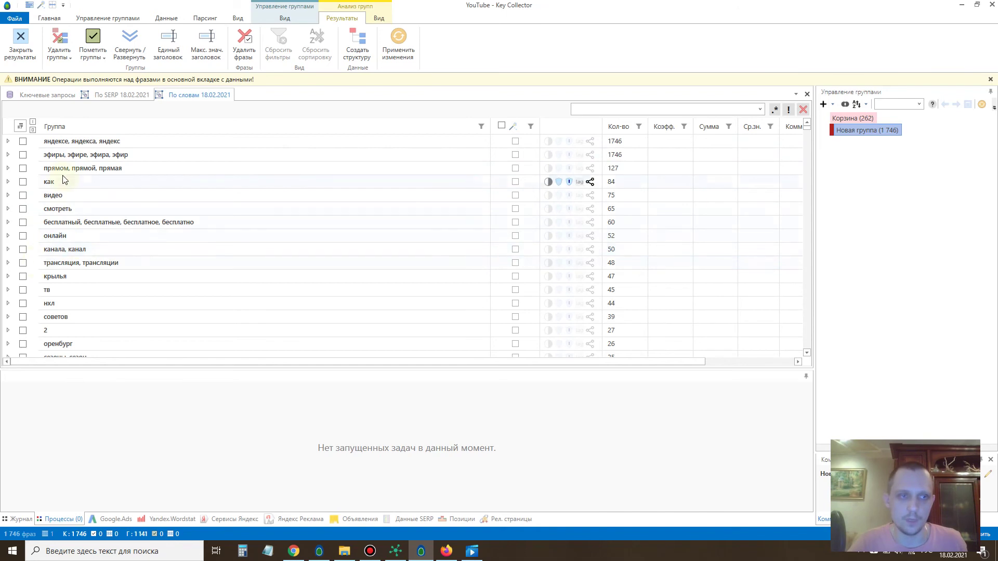
- Mark the word group "смотреть" and inspect its phrases with the phrase column widened, then switch back to KeyAssort
{"action": "left_click", "coordinate": [23, 208]}
{"action": "left_click", "coordinate": [8, 208]}
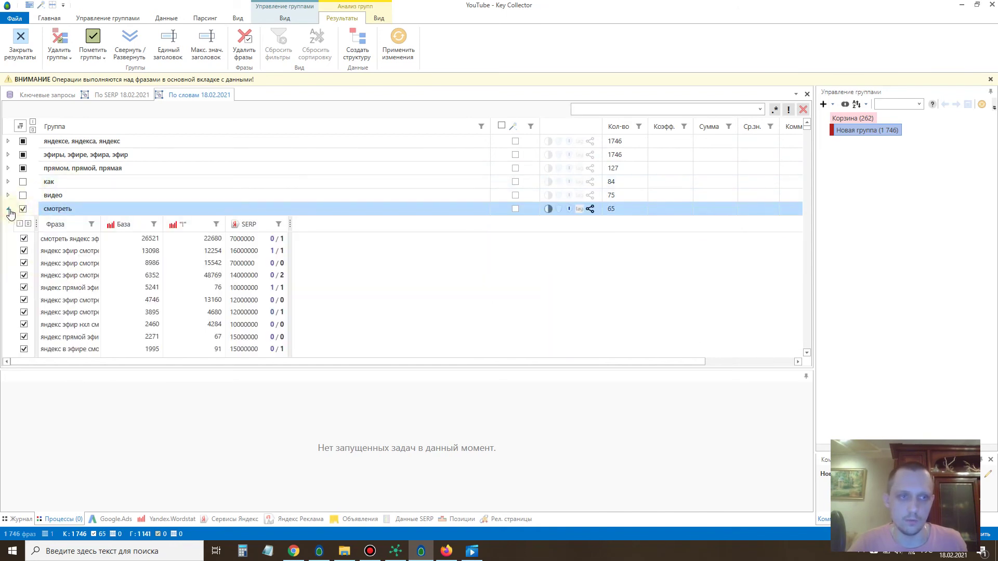
{"action": "left_click_drag", "start_coordinate": [98, 224], "coordinate": [233, 223]}
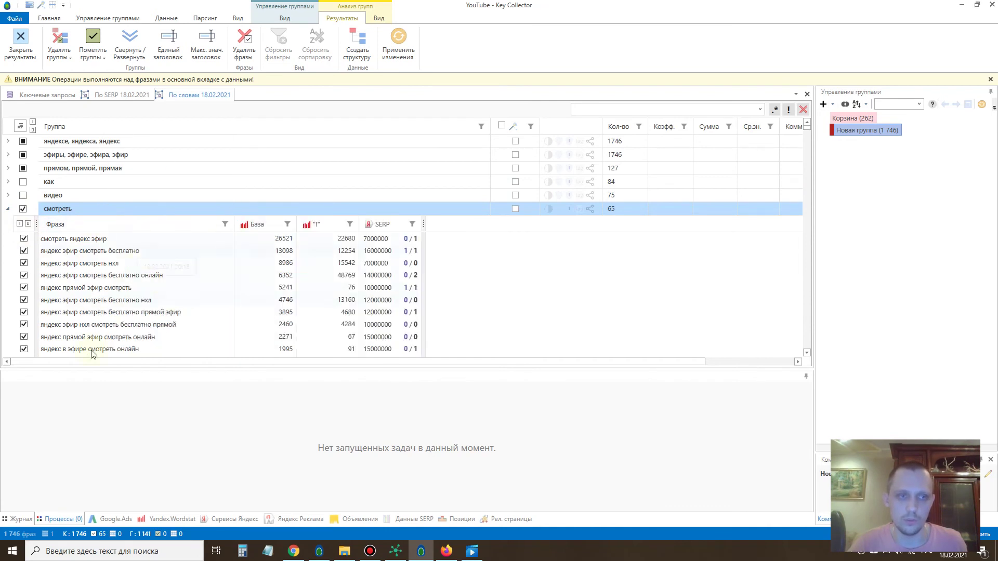
{"action": "left_click", "coordinate": [8, 208]}
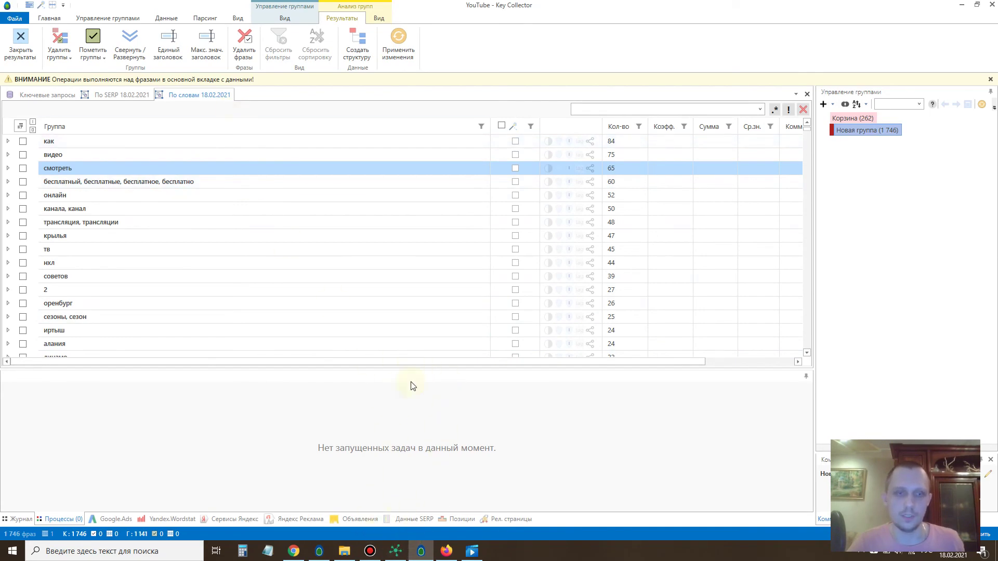
{"action": "left_click", "coordinate": [406, 554]}
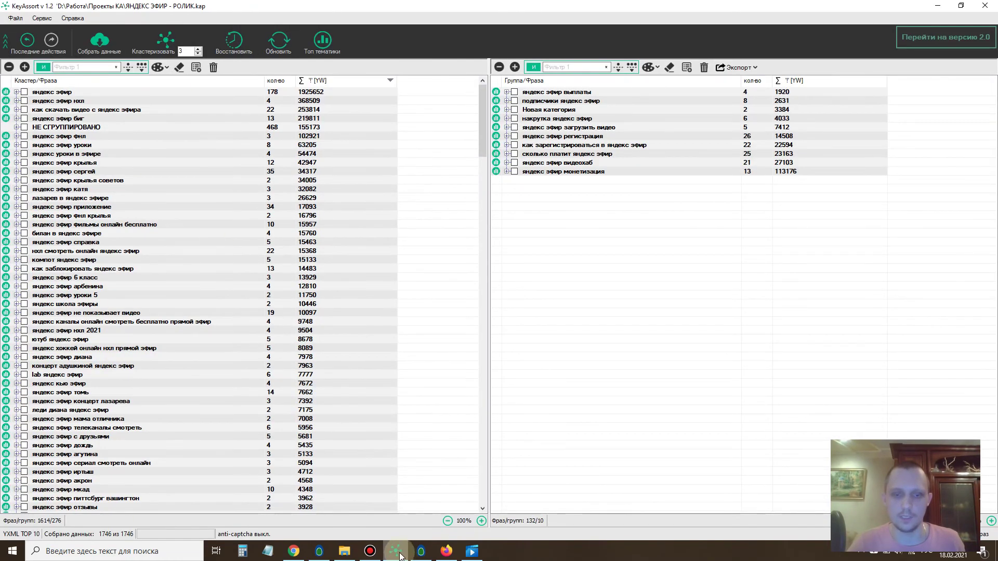
- Switch to Key Collector and close the "По SERP" and "По словам" group analysis results
{"action": "left_click", "coordinate": [421, 551]}
{"action": "left_click", "coordinate": [55, 96]}
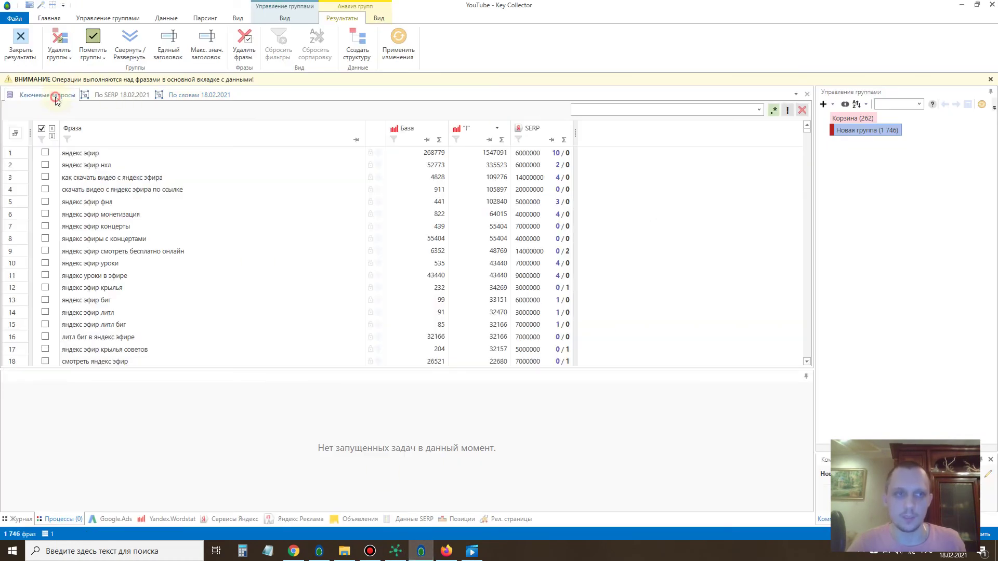
{"action": "left_click", "coordinate": [129, 97]}
{"action": "right_click", "coordinate": [139, 100]}
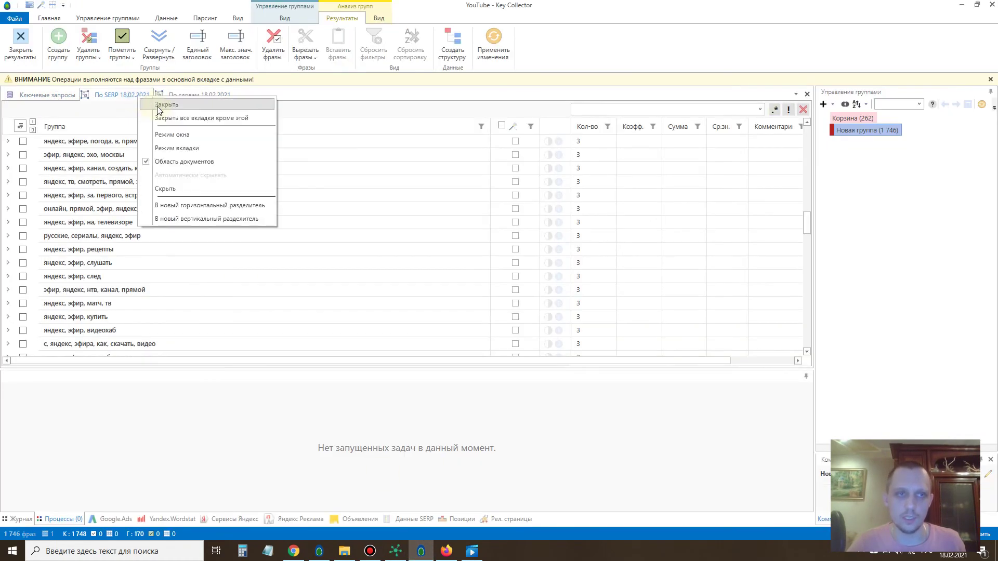
{"action": "left_click", "coordinate": [167, 104]}
{"action": "left_click", "coordinate": [122, 96]}
{"action": "right_click", "coordinate": [112, 97]}
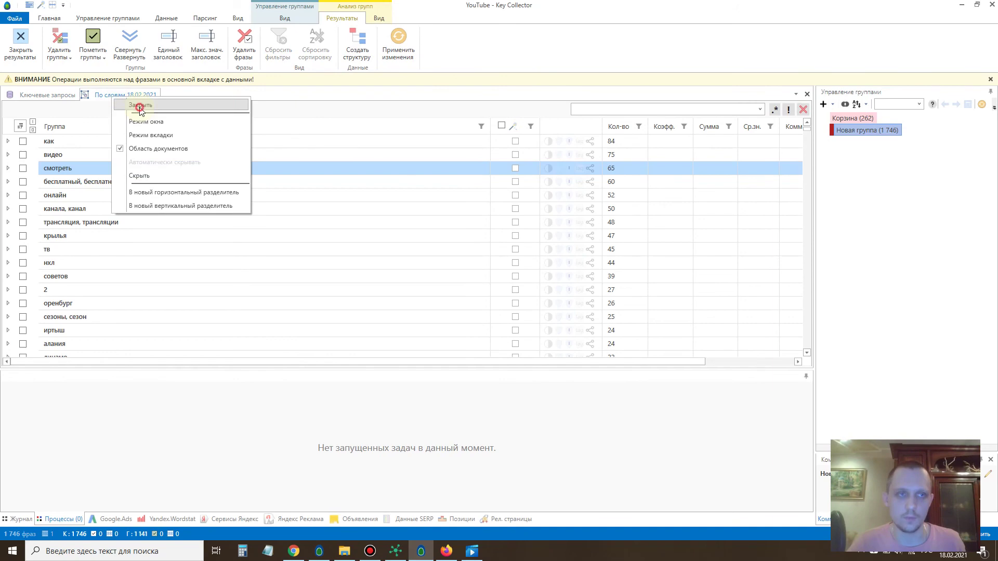
{"action": "left_click", "coordinate": [135, 105]}
{"action": "left_click", "coordinate": [502, 293]}
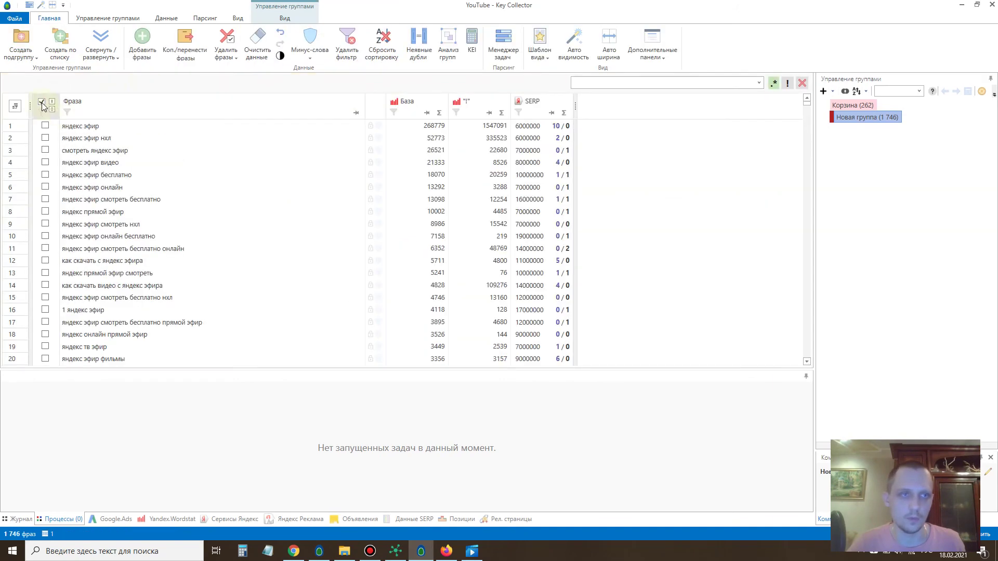
- Run a group analysis with the grouping type "по поисковой выдаче (v.3)" in "пересечение" mode, using Yandex as the source
{"action": "left_click", "coordinate": [448, 45]}
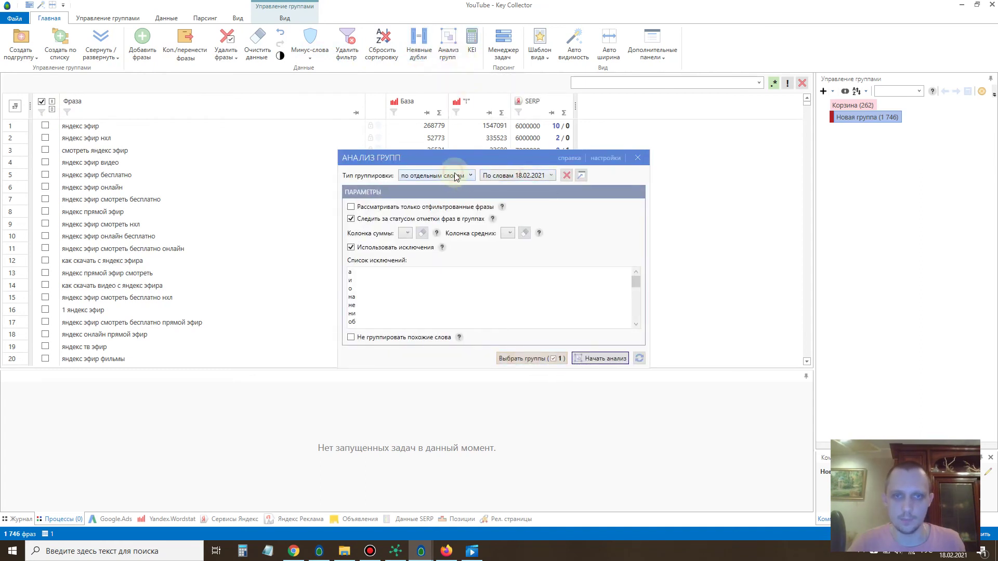
{"action": "left_click", "coordinate": [457, 176]}
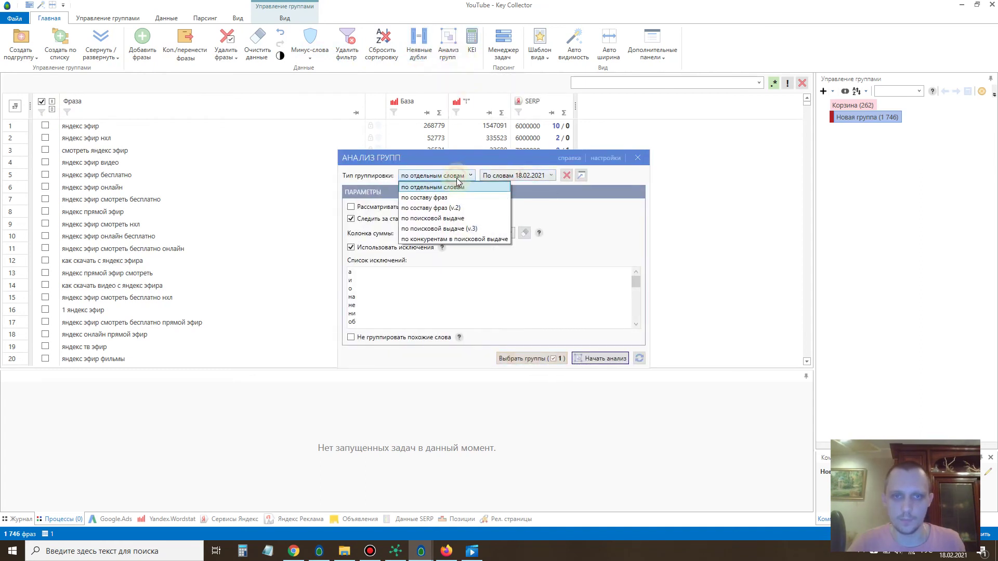
{"action": "left_click", "coordinate": [425, 230]}
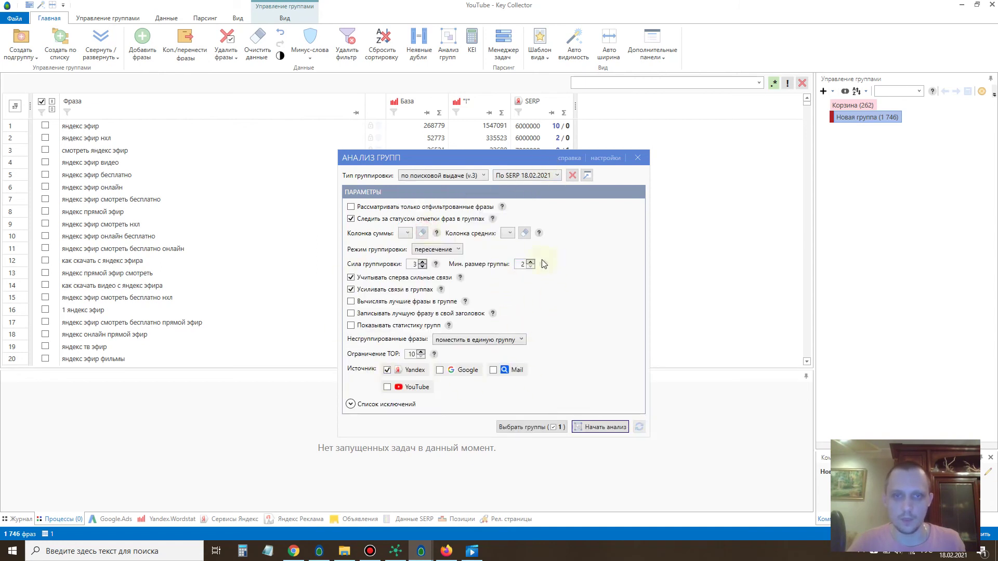
{"action": "left_click", "coordinate": [427, 249]}
{"action": "left_click", "coordinate": [437, 270]}
{"action": "left_click", "coordinate": [606, 433]}
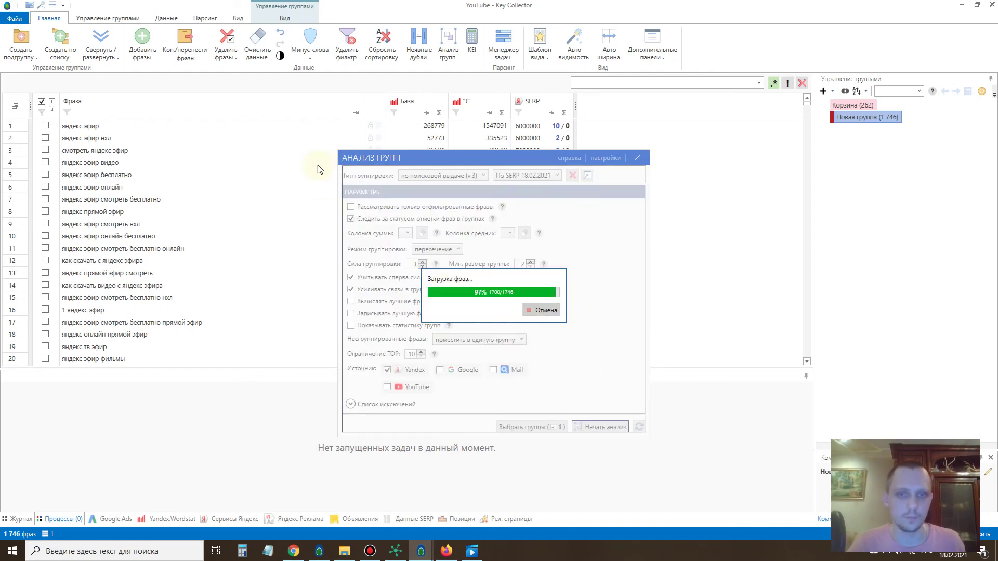
- Look through the SERP-based groups and inspect the phrases of the group "яндекс, эфир, поддержка, как", then collapse it
{"action": "scroll", "coordinate": [239, 226], "scroll_direction": "up", "scroll_amount": 3}
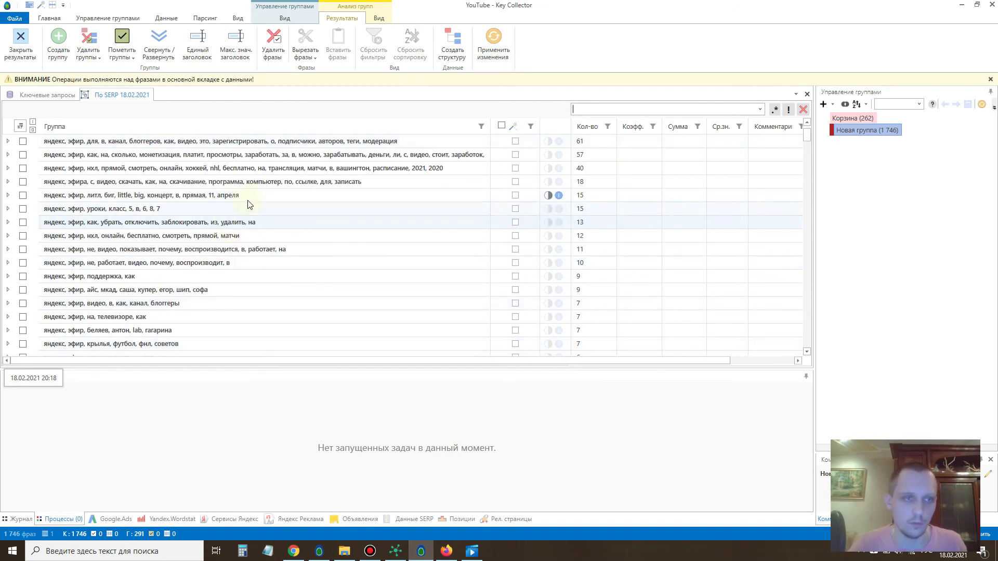
{"action": "scroll", "coordinate": [250, 203], "scroll_direction": "down", "scroll_amount": 2}
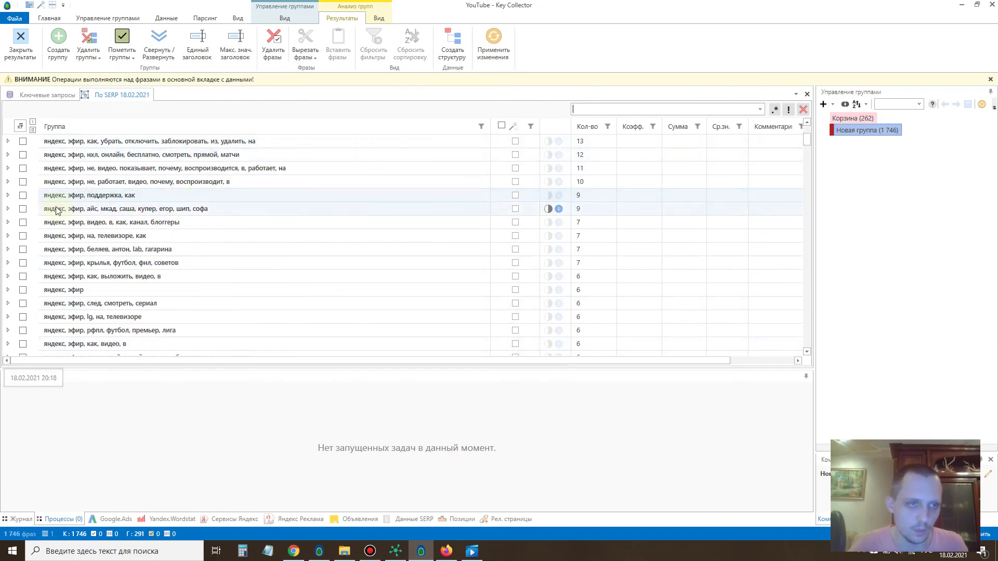
{"action": "left_click", "coordinate": [11, 195]}
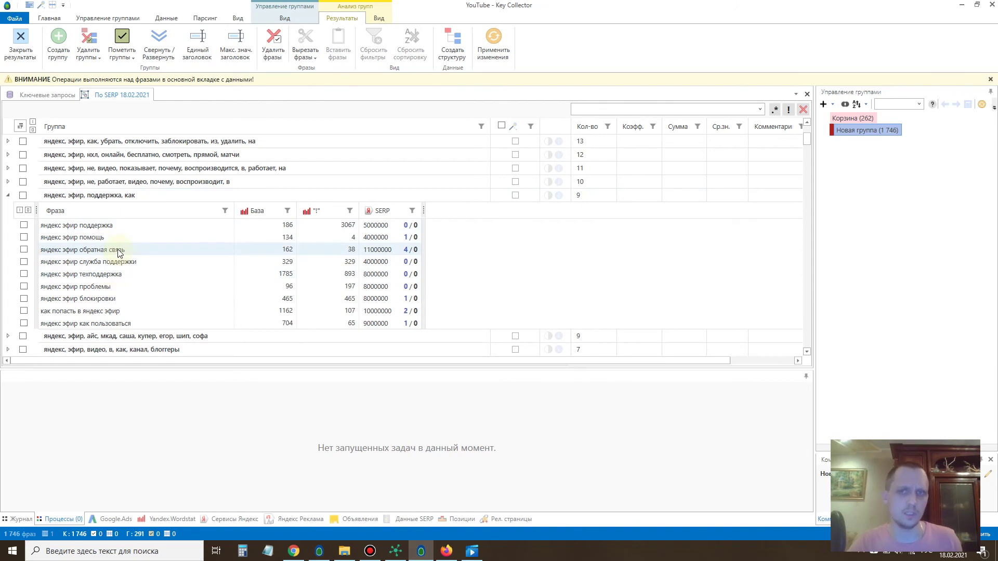
{"action": "left_click", "coordinate": [7, 196]}
- Transfer the unmarked group "яндекс, эфир, поддержка, как" into "Новая группа" as a subgroup
{"action": "left_click", "coordinate": [77, 195]}
{"action": "scroll", "coordinate": [786, 163], "scroll_direction": "right", "scroll_amount": 2}
{"action": "left_click_drag", "start_coordinate": [58, 196], "coordinate": [853, 130]}
{"action": "left_click", "coordinate": [621, 301]}
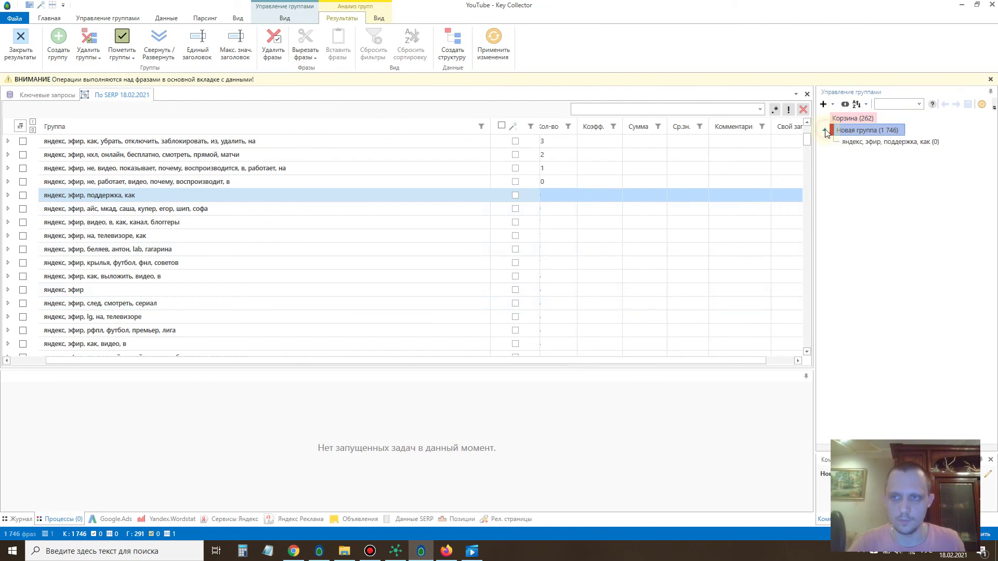
- Mark the group "яндекс, эфир, поддержка, как" and transfer it with its phrases into the subgroup of the same name
{"action": "left_click", "coordinate": [8, 195]}
{"action": "left_click", "coordinate": [23, 195]}
{"action": "left_click_drag", "start_coordinate": [62, 203], "coordinate": [893, 146]}
{"action": "left_click", "coordinate": [610, 300]}
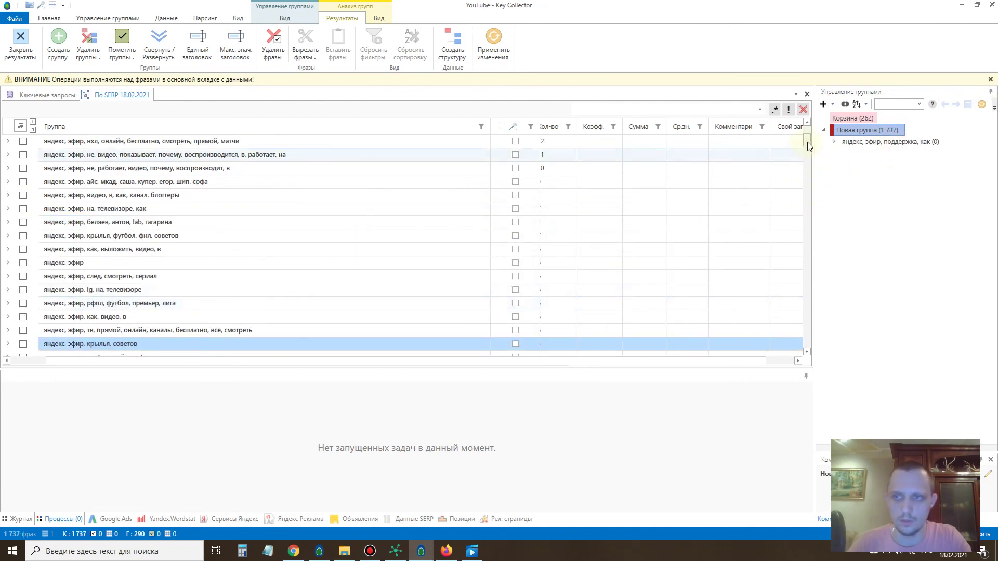
- Expand the "яндекс, эфир, поддержка, как" subgroup and select its nested group, then make "Новая группа" current again
{"action": "left_click", "coordinate": [834, 143]}
{"action": "left_click", "coordinate": [904, 153]}
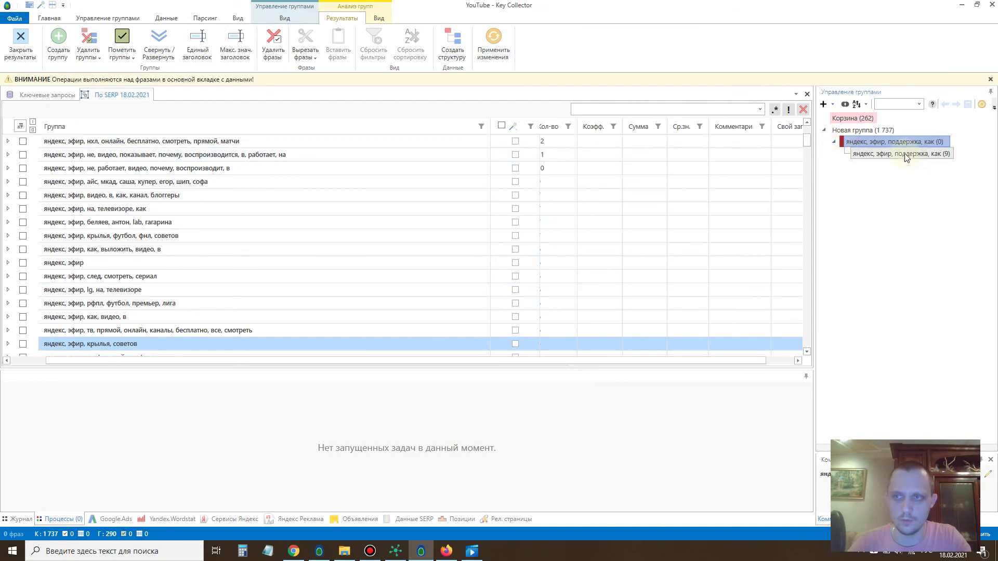
{"action": "scroll", "coordinate": [208, 201], "scroll_direction": "down", "scroll_amount": 1}
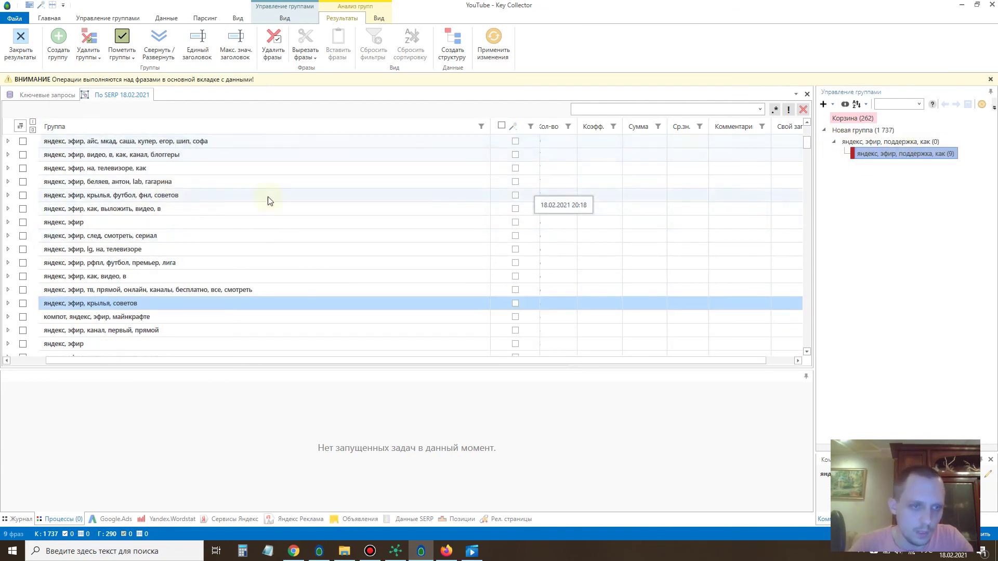
{"action": "left_click", "coordinate": [873, 130]}
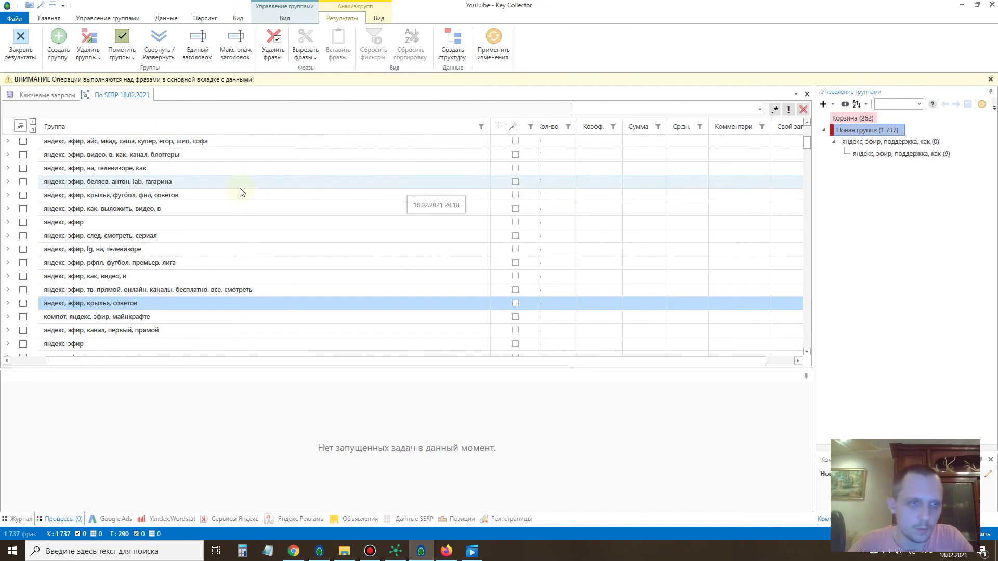
- Inspect the phrases of the groups "яндекс, эфир, как, выложить, видео, в" and "яндекс, эфир, видео, загрузить, как, в", collapsing each one
{"action": "left_click", "coordinate": [9, 210]}
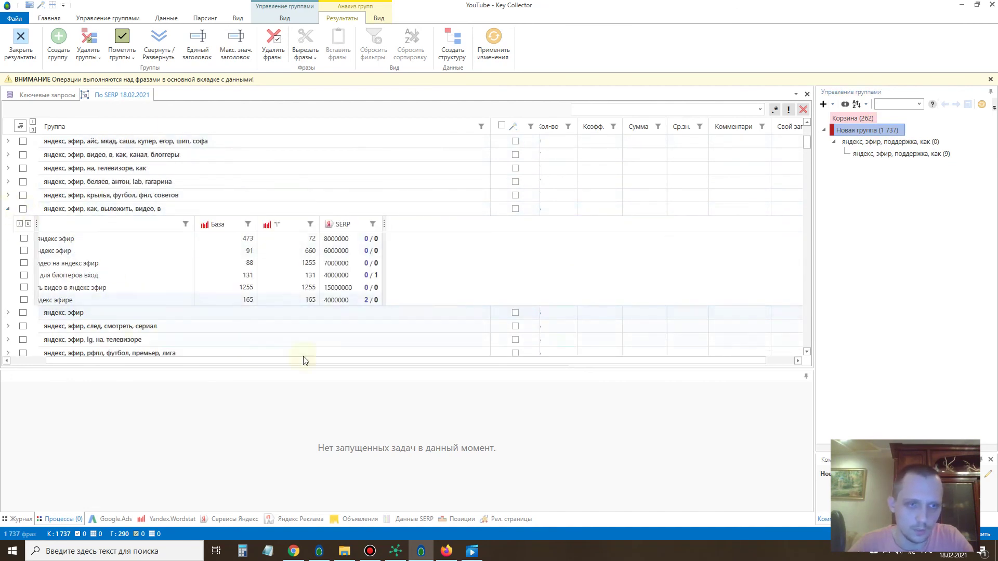
{"action": "left_click_drag", "start_coordinate": [263, 363], "coordinate": [138, 363]}
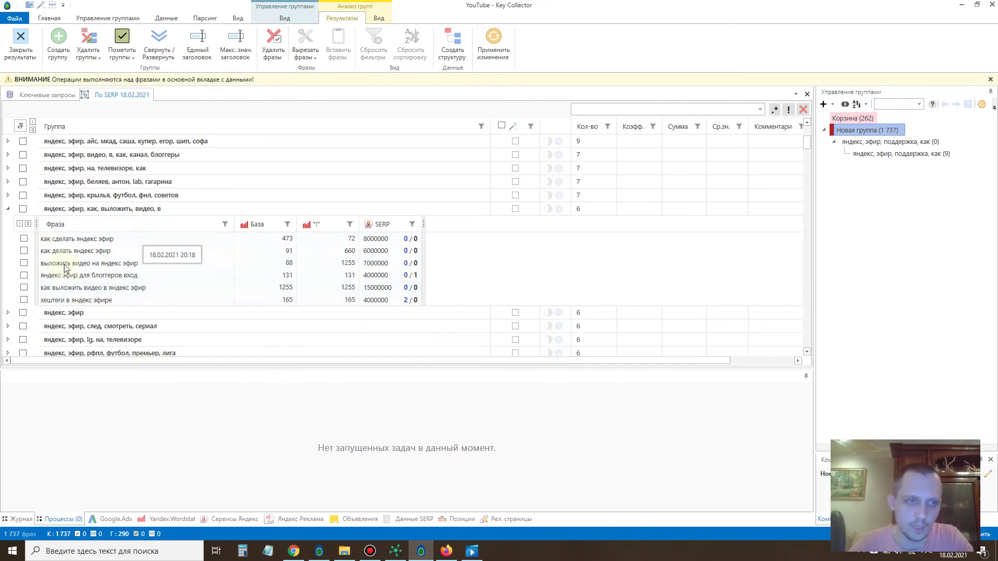
{"action": "left_click", "coordinate": [8, 208]}
{"action": "scroll", "coordinate": [78, 249], "scroll_direction": "down", "scroll_amount": 3}
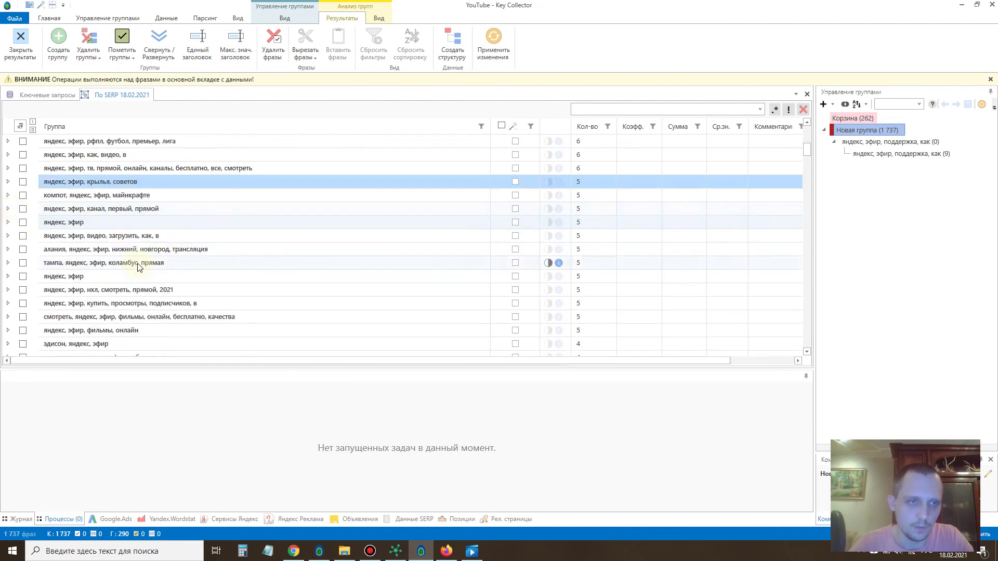
{"action": "left_click", "coordinate": [7, 235]}
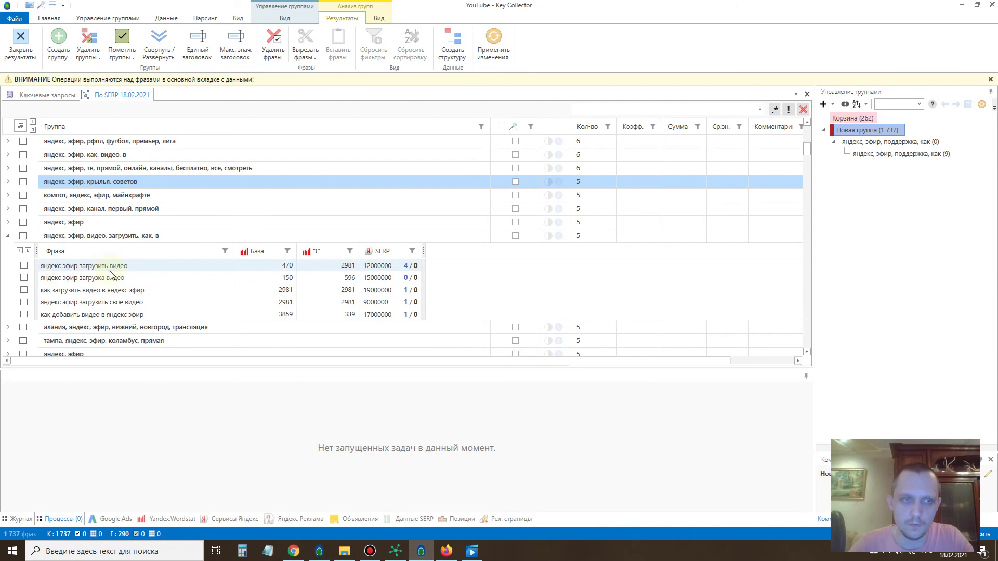
{"action": "left_click", "coordinate": [7, 235]}
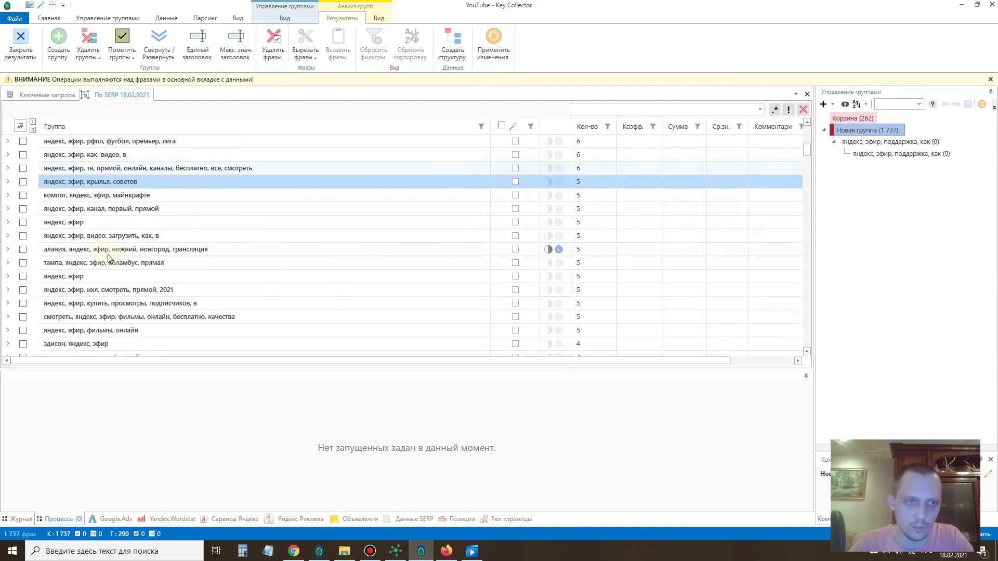
- Look further down the list at the smaller SERP-based groups, then switch back to KeyAssort
{"action": "scroll", "coordinate": [238, 215], "scroll_direction": "down", "scroll_amount": 5}
{"action": "scroll", "coordinate": [237, 214], "scroll_direction": "down", "scroll_amount": 5}
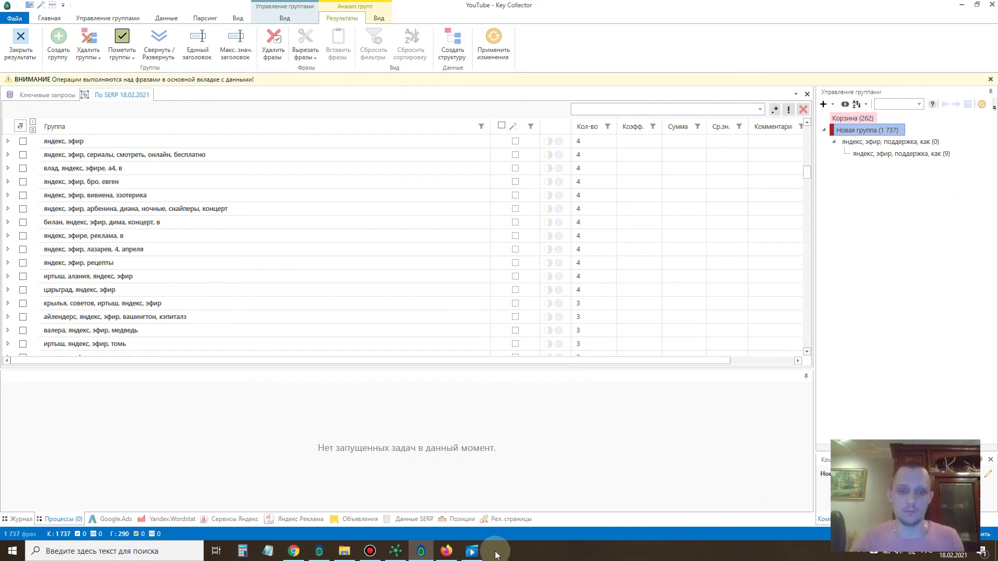
{"action": "left_click", "coordinate": [398, 554]}
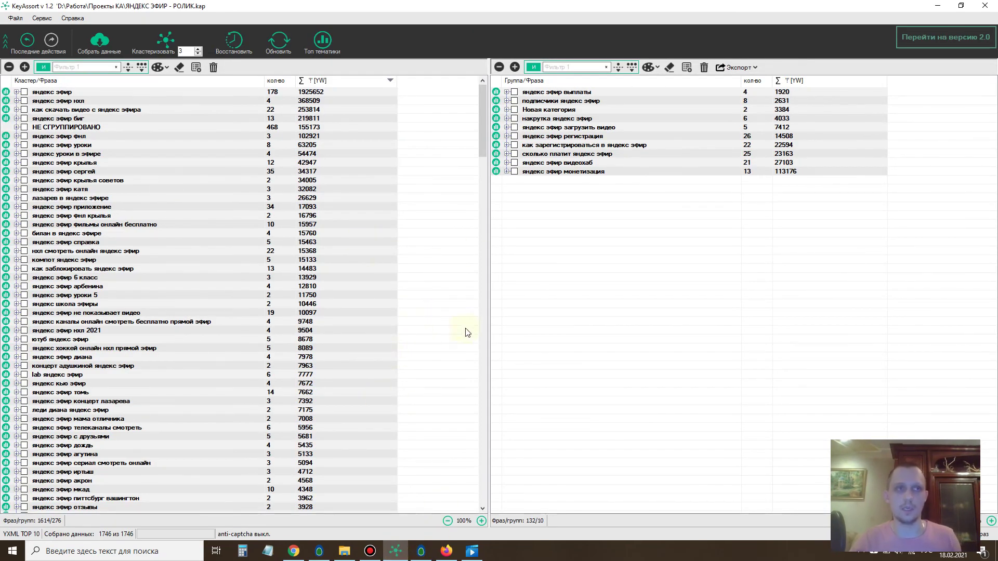